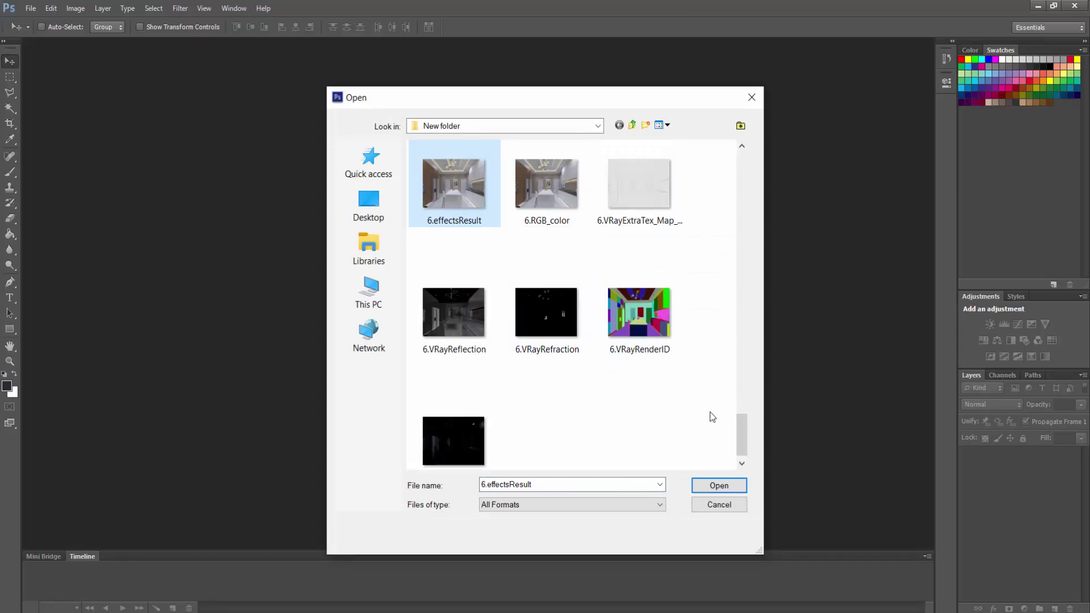
Step: Open the 6.effectsResult render and set Whites to +55, Blacks to +23 and Shadows to -14 in Camera Raw
{"action": "left_click", "coordinate": [704, 484]}
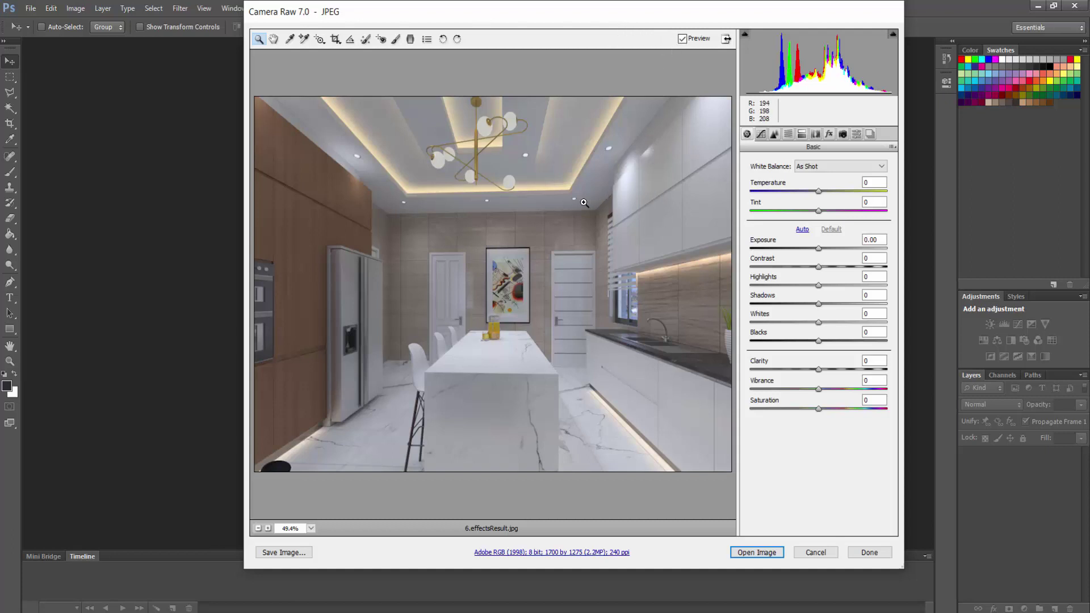
{"action": "left_click_drag", "start_coordinate": [818, 323], "coordinate": [833, 344]}
{"action": "left_click", "coordinate": [818, 341]}
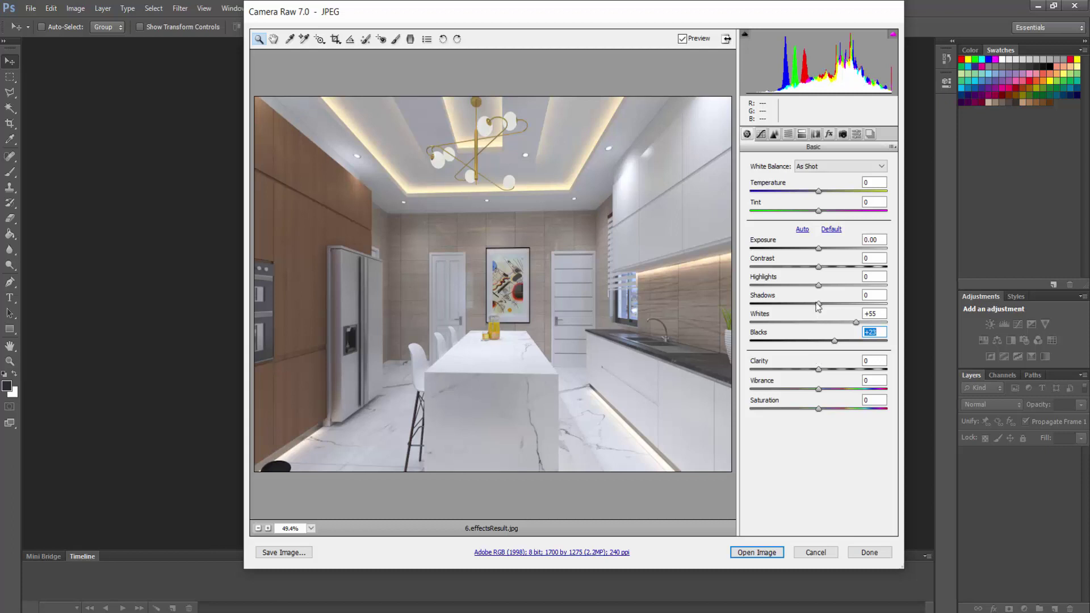
{"action": "left_click_drag", "start_coordinate": [818, 304], "coordinate": [809, 309]}
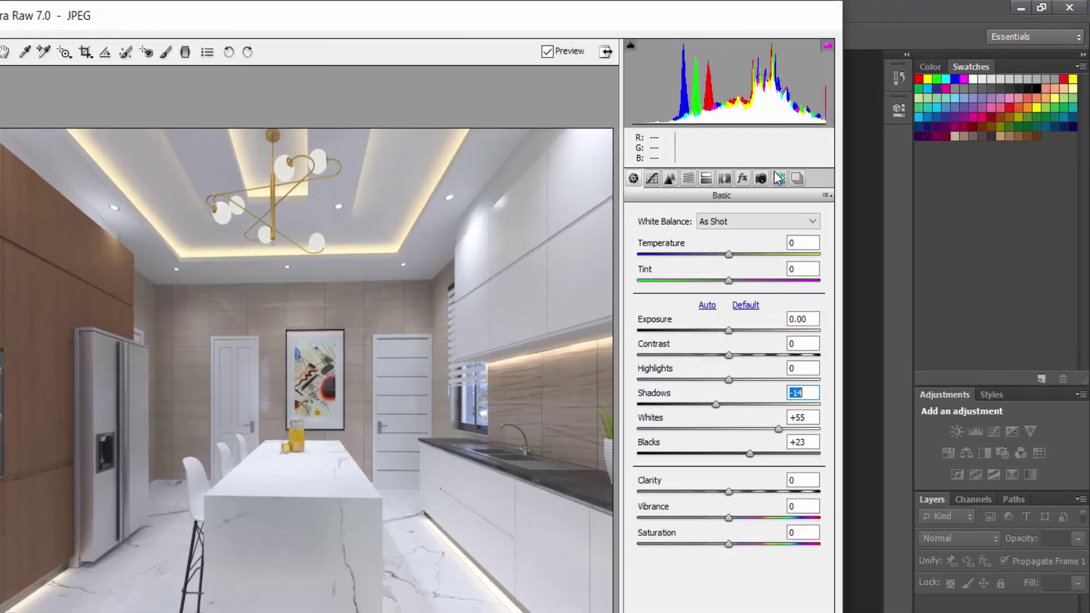
Step: Examine the Camera Raw presets and the saved settings files available to load, leaving without loading any
{"action": "left_click", "coordinate": [778, 177]}
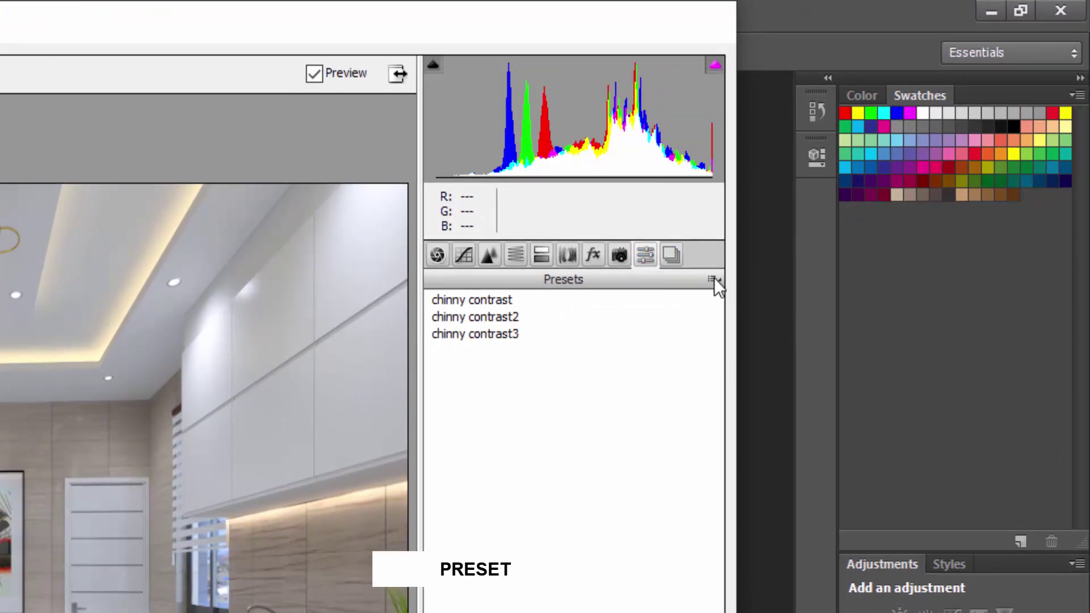
{"action": "left_click", "coordinate": [714, 277]}
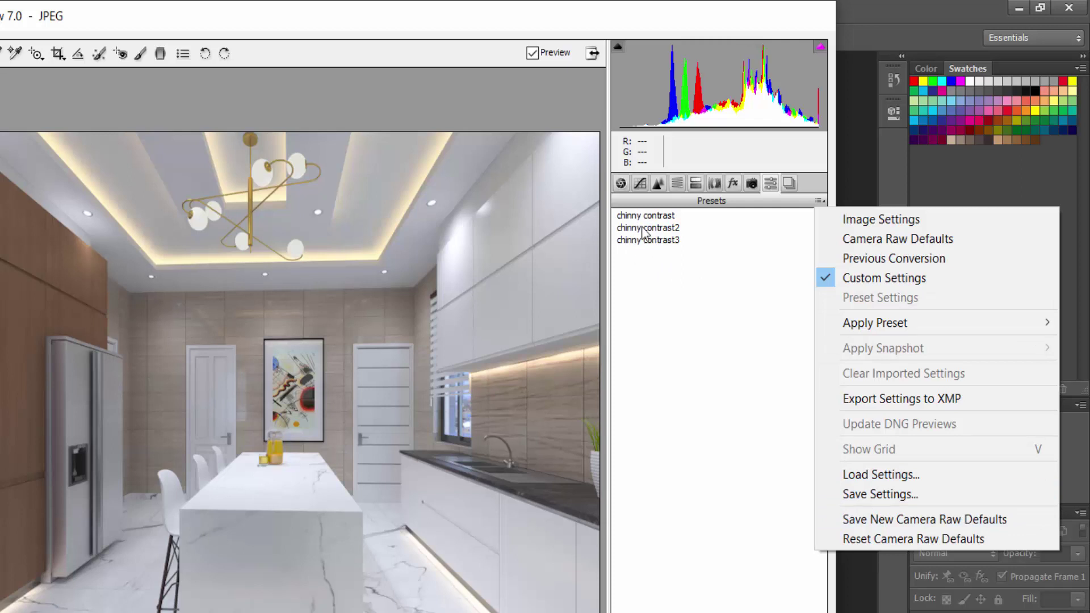
{"action": "left_click", "coordinate": [769, 474]}
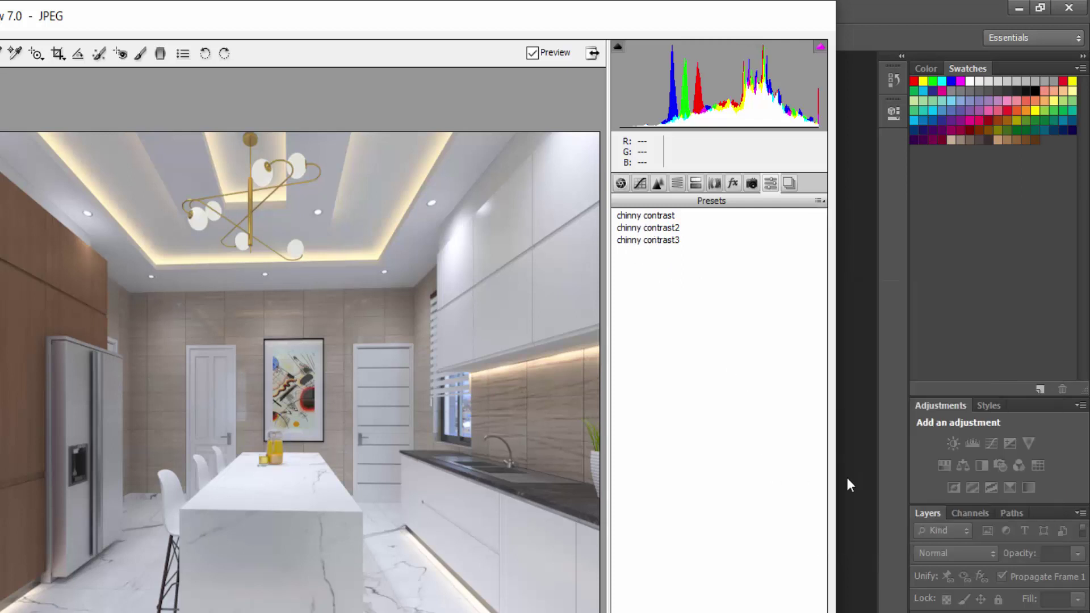
{"action": "left_click", "coordinate": [818, 201]}
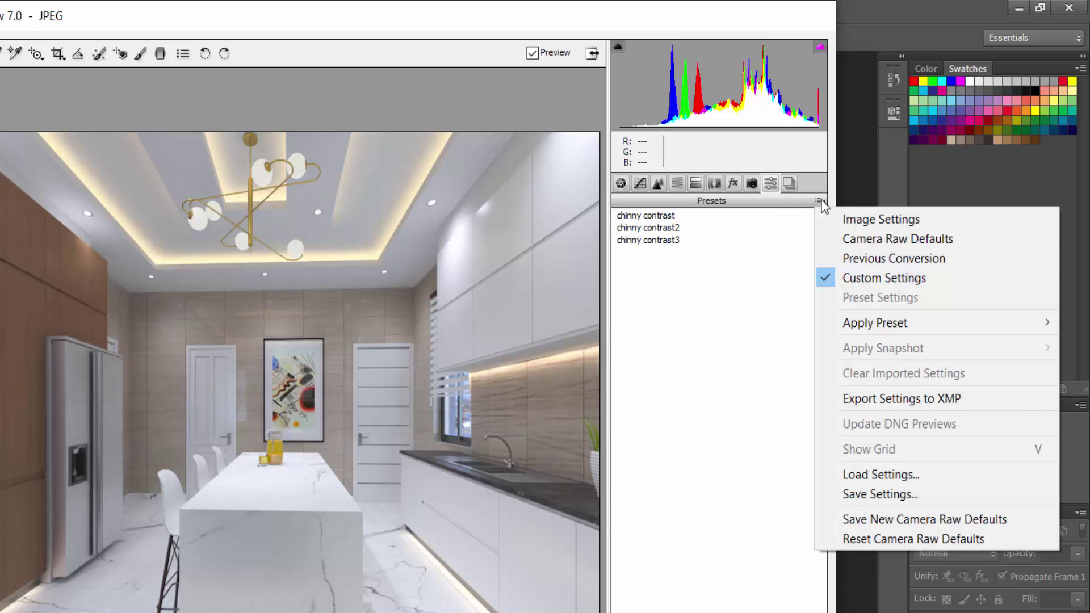
{"action": "left_click", "coordinate": [864, 475]}
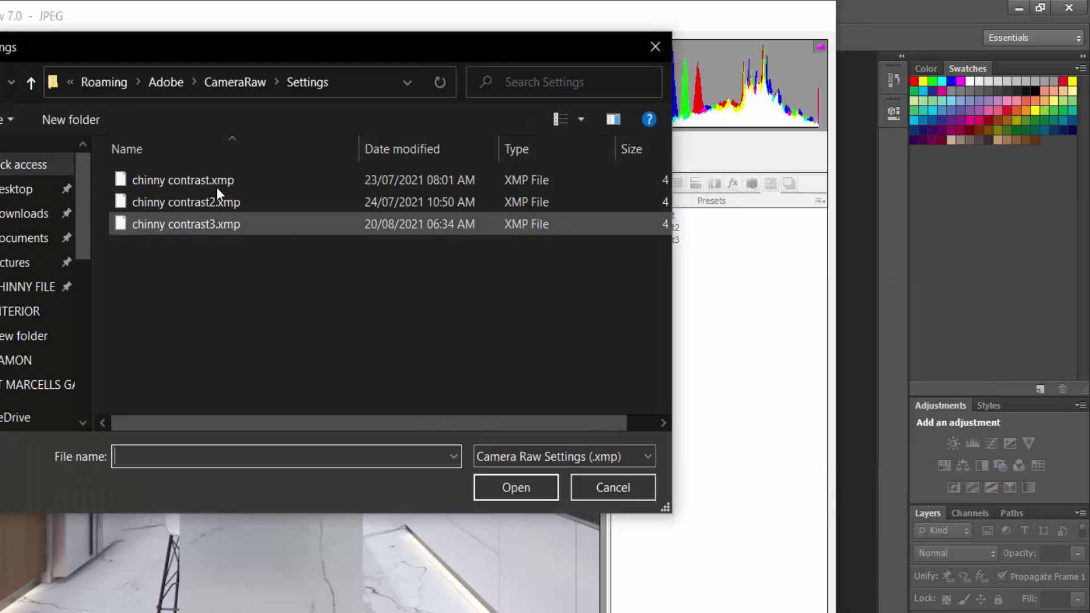
{"action": "left_click", "coordinate": [210, 224]}
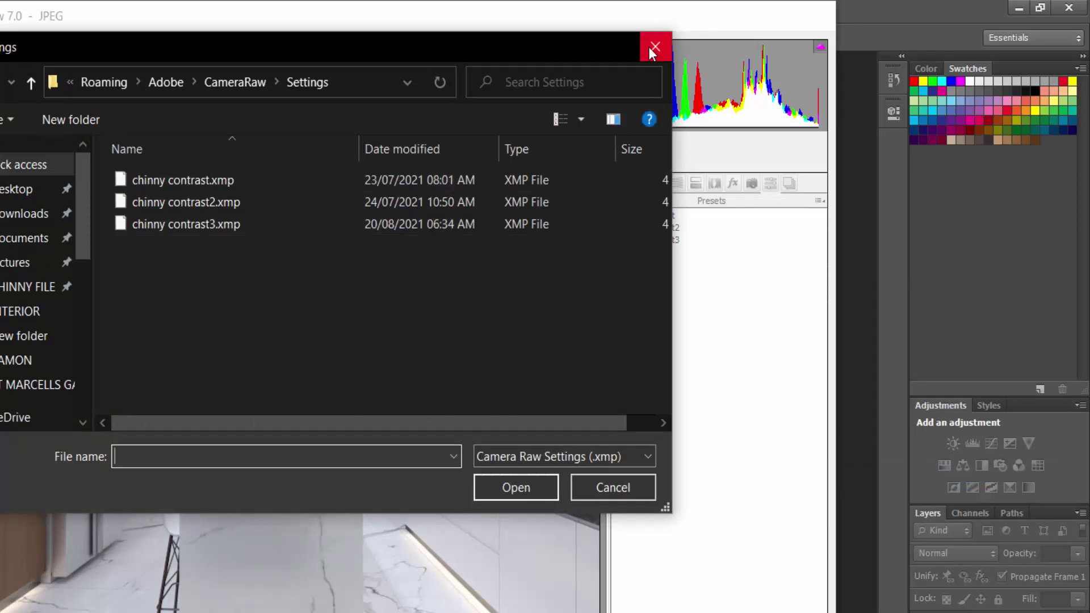
{"action": "left_click", "coordinate": [651, 46]}
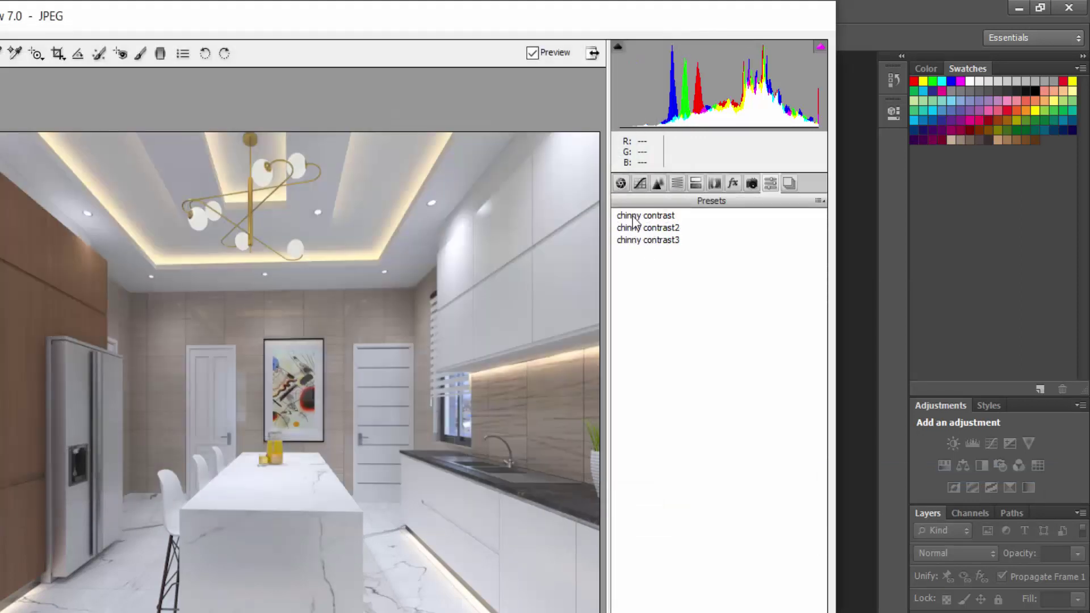
Step: Try the chinny contrast and chinny contrast2 presets, settle on chinny contrast3, and open the image for editing
{"action": "left_click", "coordinate": [636, 216]}
{"action": "left_click", "coordinate": [633, 228]}
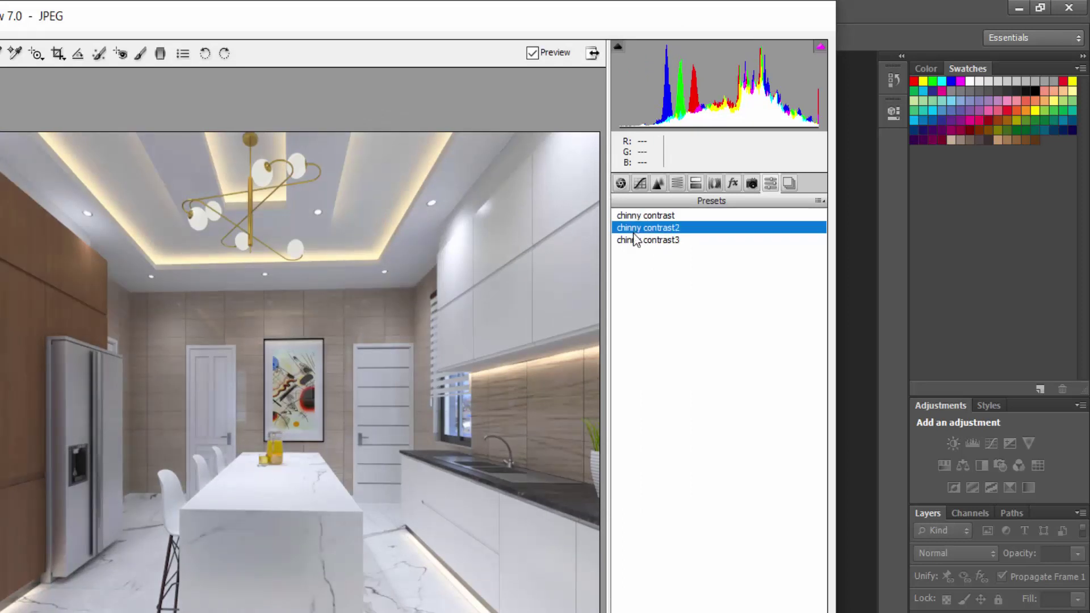
{"action": "left_click", "coordinate": [633, 240]}
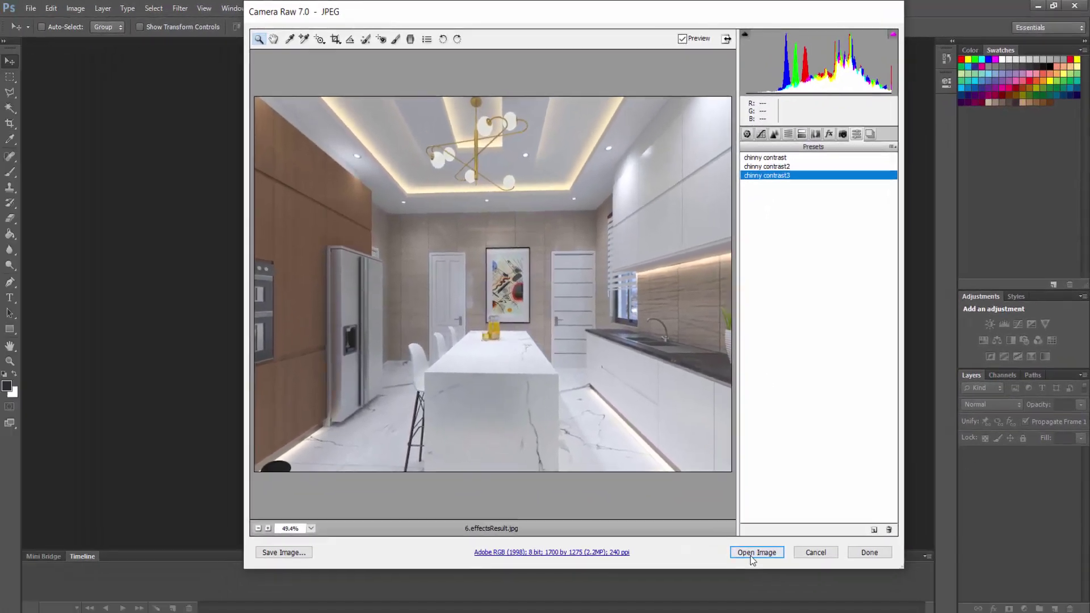
{"action": "left_click", "coordinate": [755, 550]}
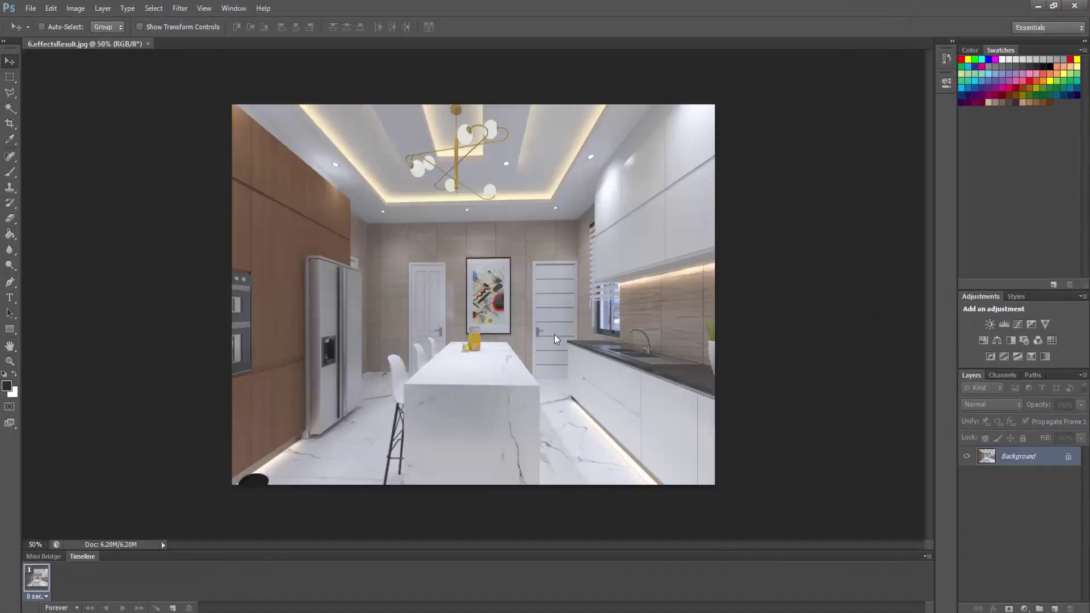
{"action": "left_click", "coordinate": [27, 11]}
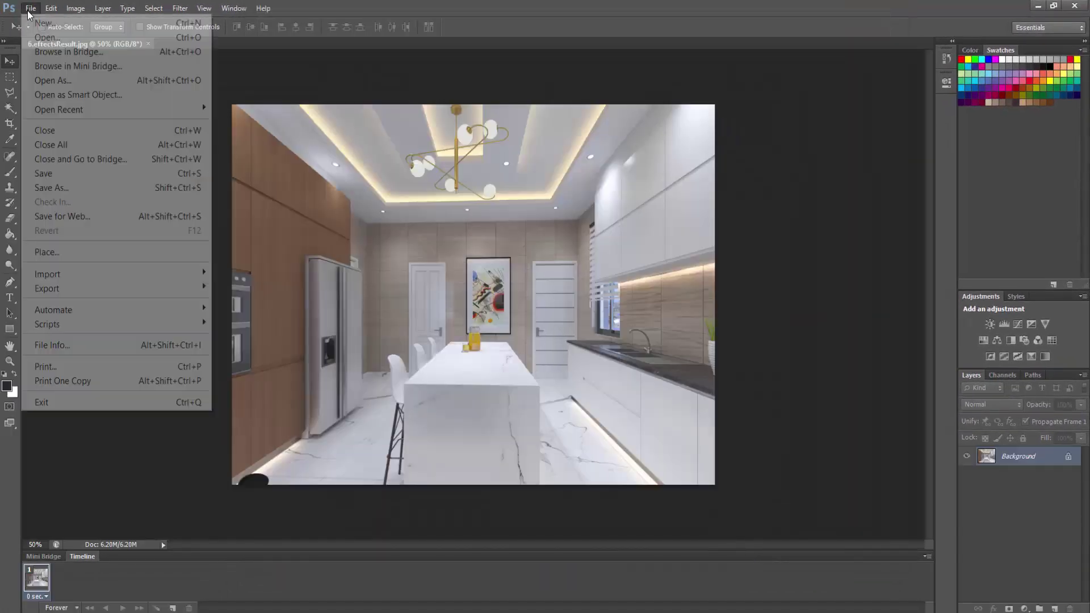
{"action": "left_click", "coordinate": [30, 8]}
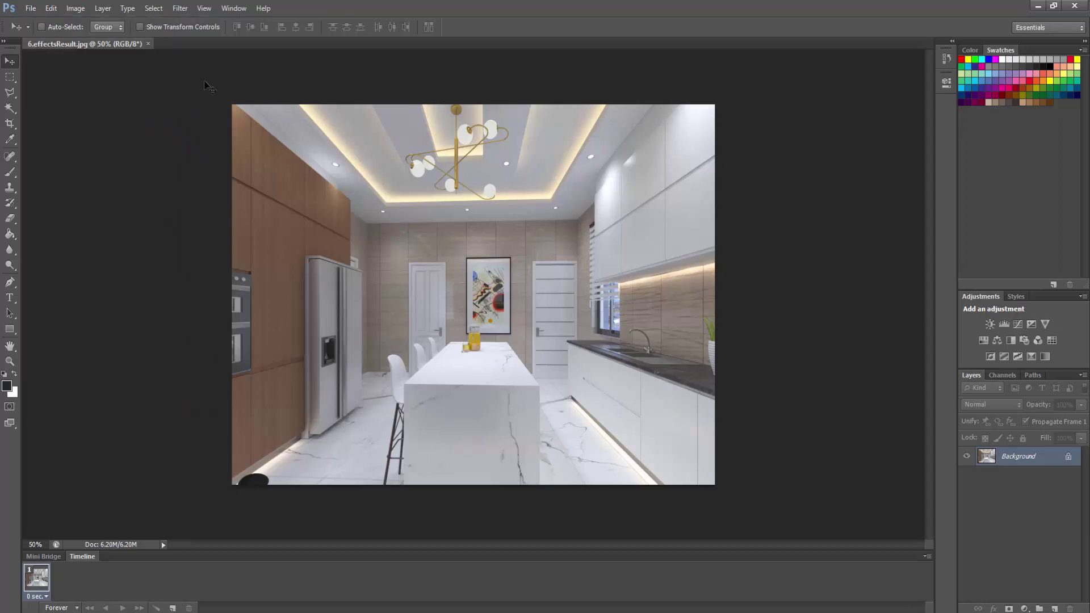
{"action": "left_click", "coordinate": [35, 8]}
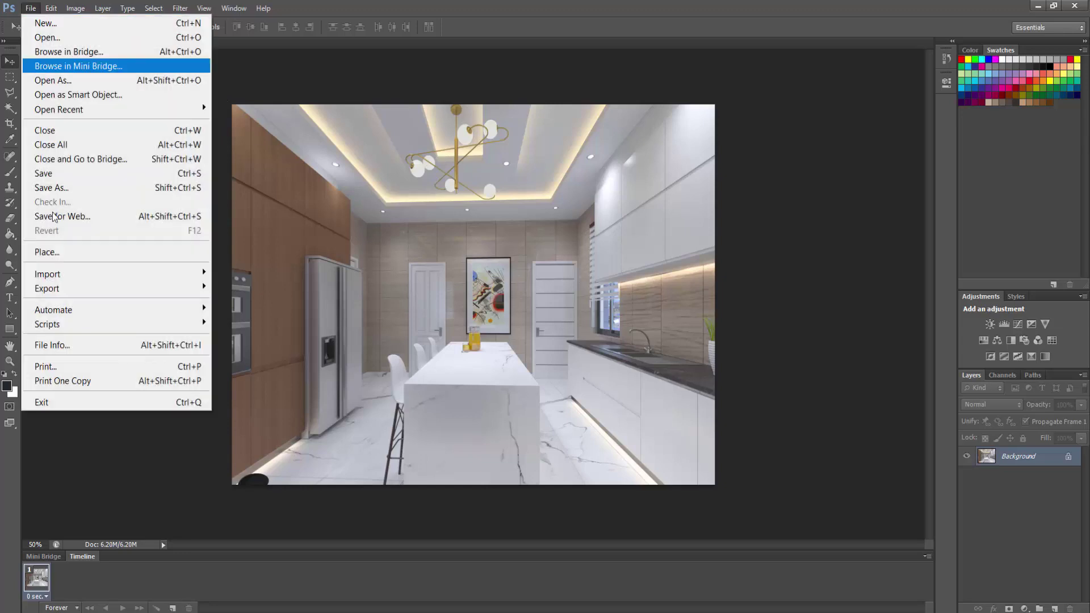
{"action": "left_click", "coordinate": [55, 251]}
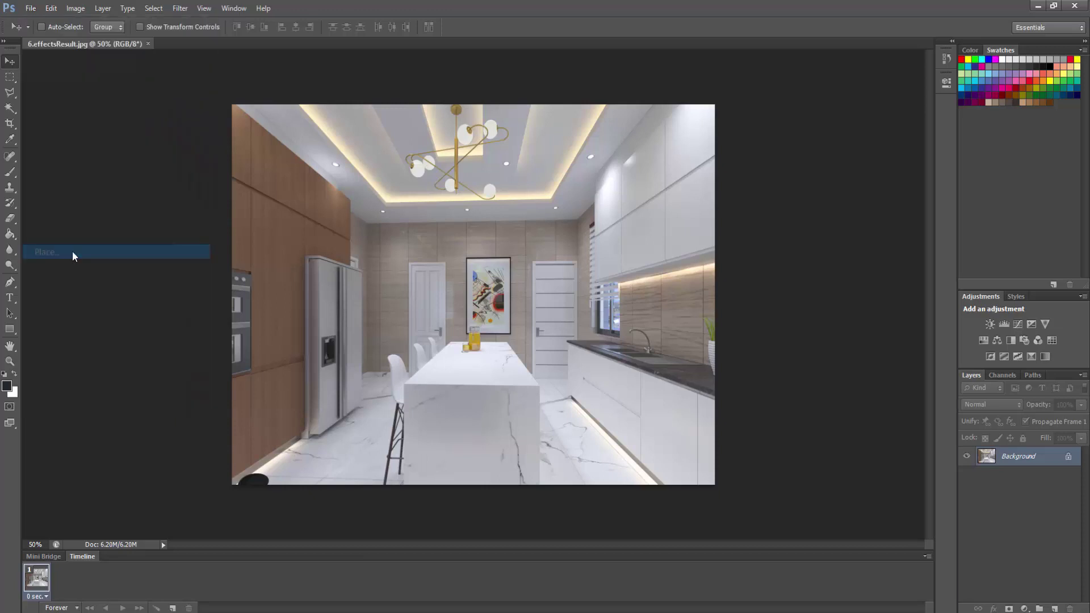
{"action": "scroll", "coordinate": [544, 305], "scroll_direction": "down", "scroll_amount": 10}
{"action": "scroll", "coordinate": [545, 315], "scroll_direction": "down", "scroll_amount": 5}
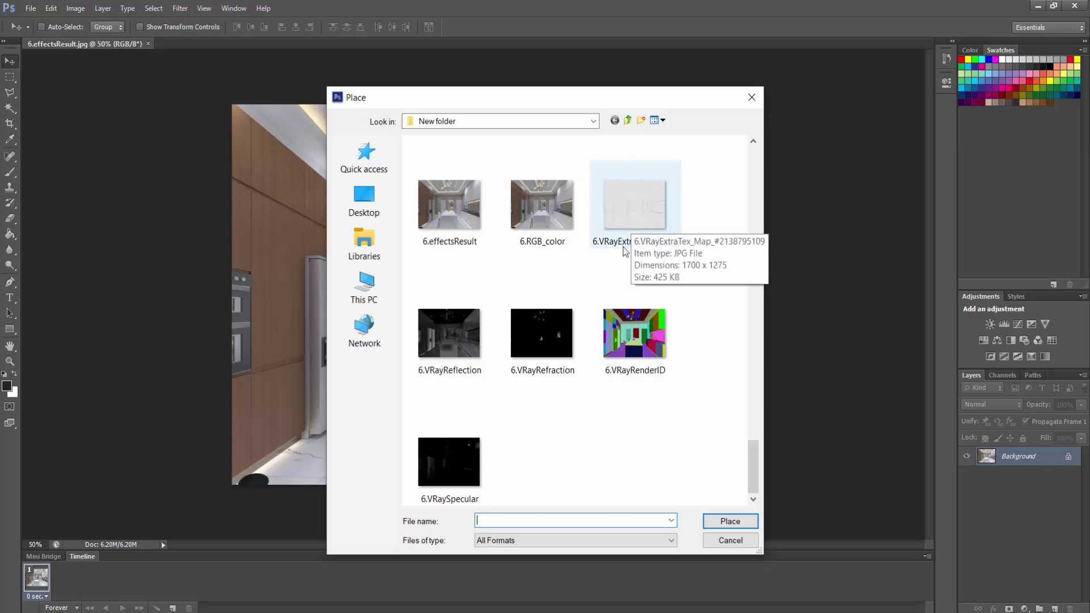
{"action": "left_click", "coordinate": [629, 217]}
{"action": "left_click", "coordinate": [726, 519]}
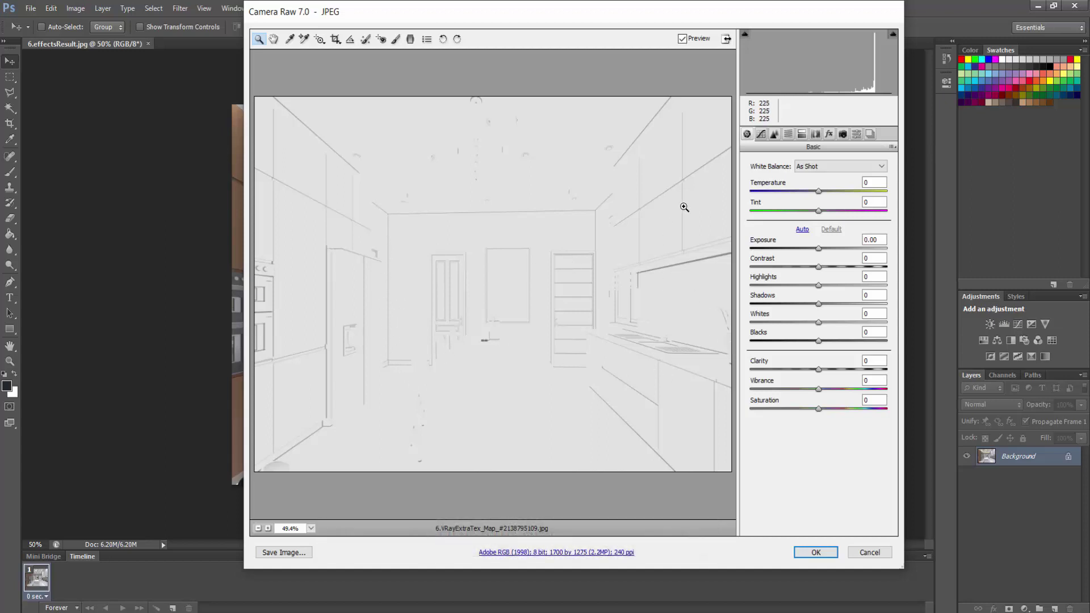
{"action": "left_click", "coordinate": [816, 551]}
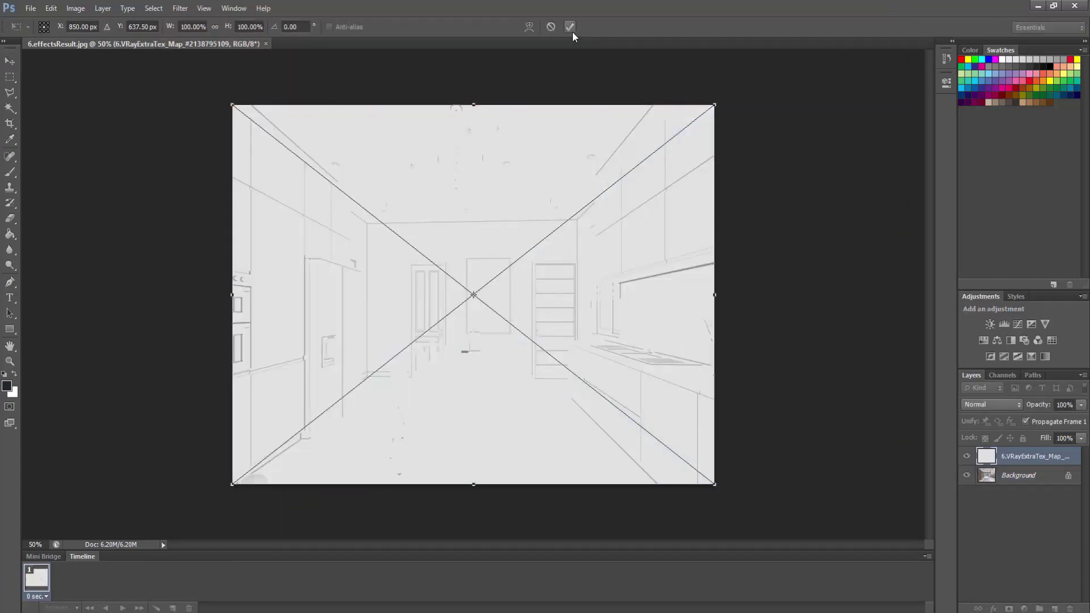
{"action": "left_click", "coordinate": [569, 27]}
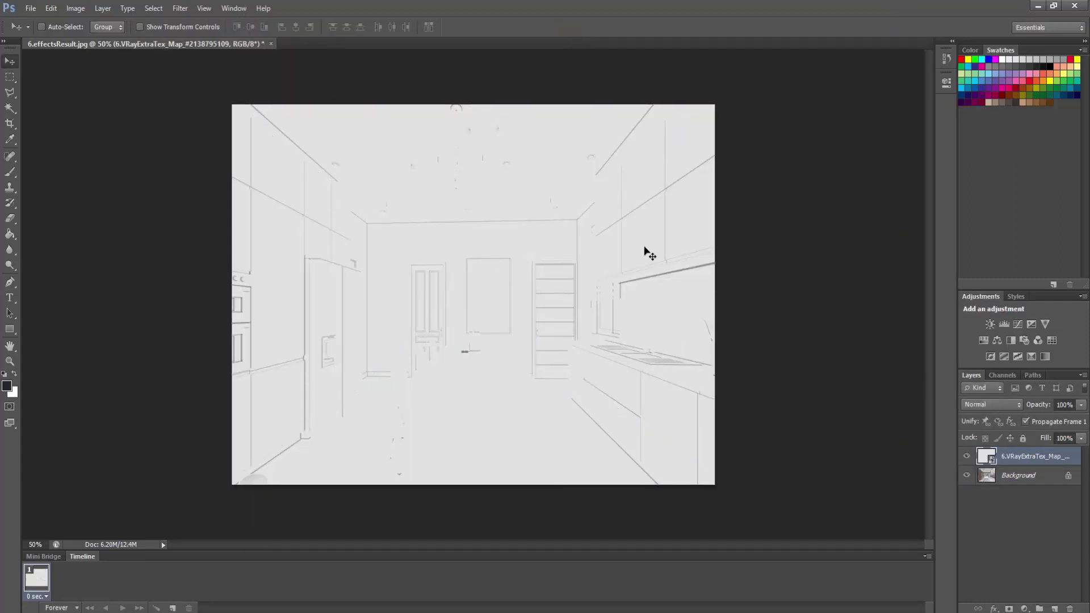
Step: Try the Multiply blend mode on the VRayExtraTex layer and compare the image with the layer hidden and shown
{"action": "left_click", "coordinate": [995, 403]}
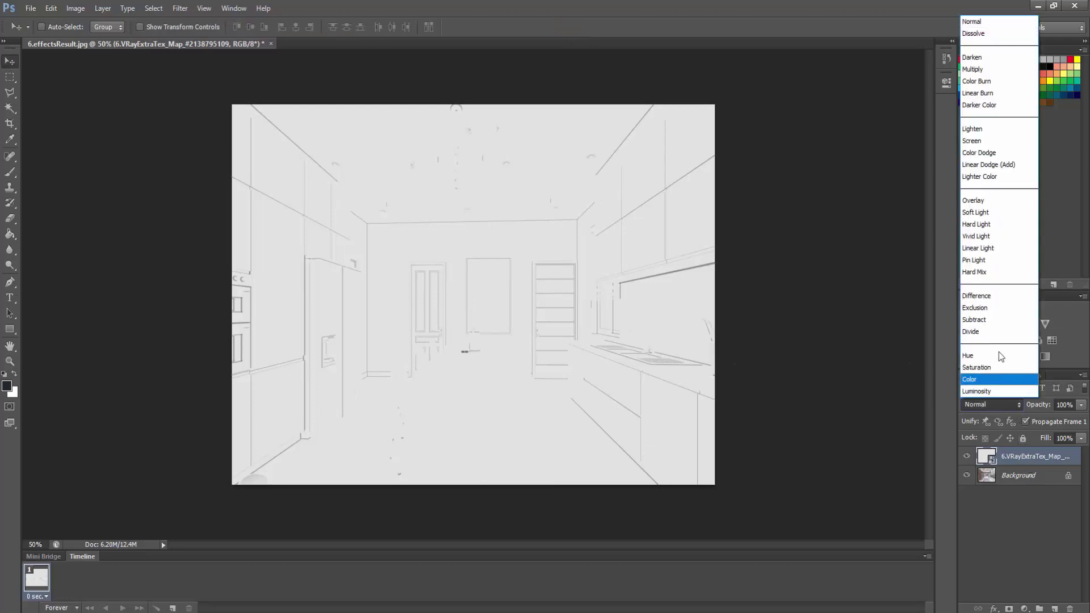
{"action": "left_click", "coordinate": [978, 73]}
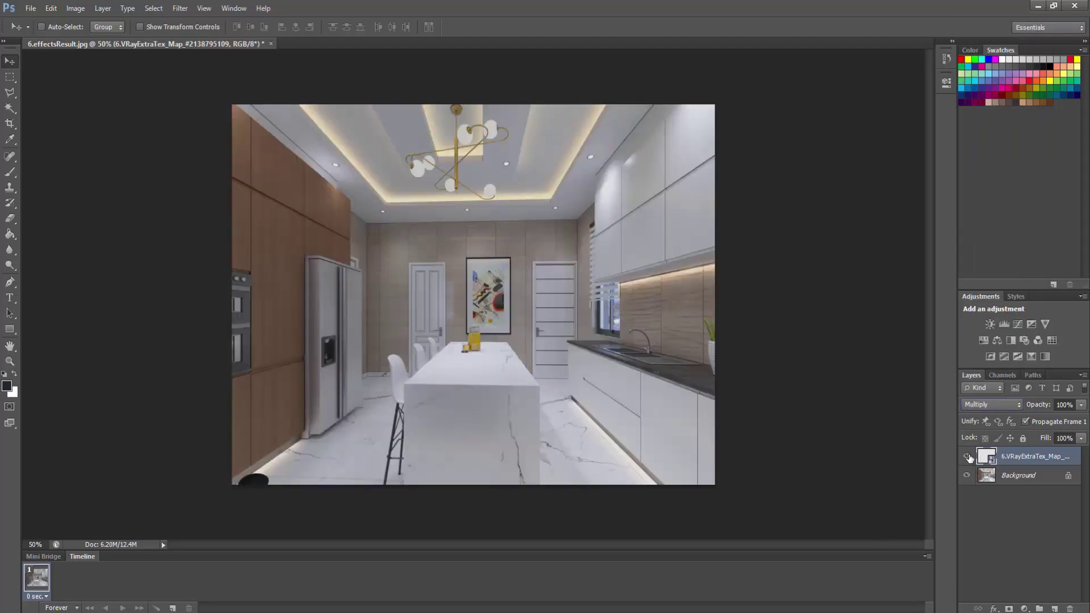
{"action": "left_click", "coordinate": [967, 457]}
{"action": "left_click", "coordinate": [968, 457]}
{"action": "left_click", "coordinate": [968, 457]}
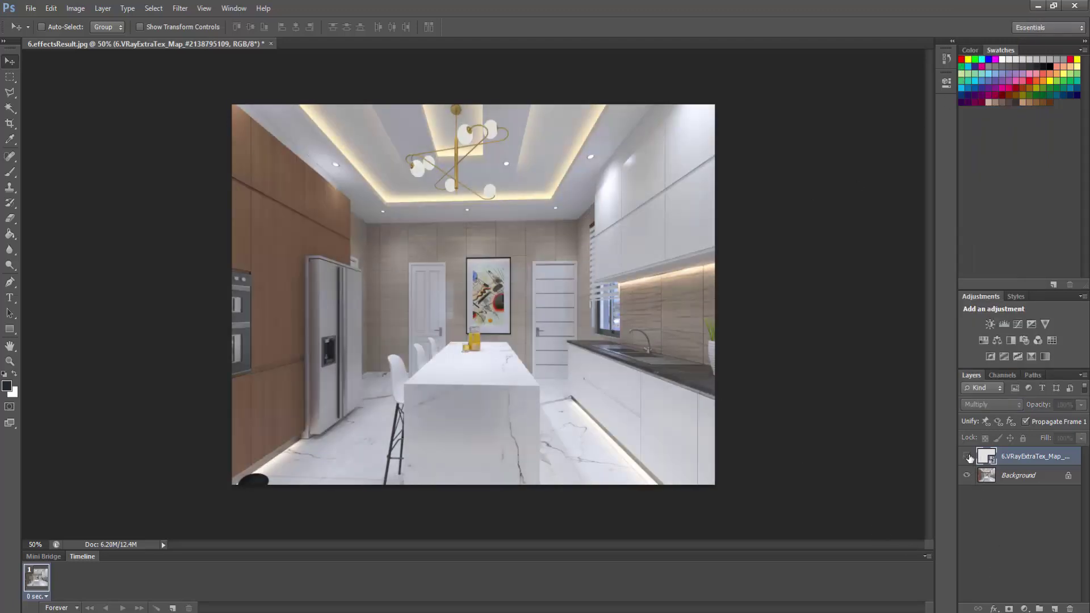
{"action": "left_click", "coordinate": [967, 457]}
{"action": "left_click", "coordinate": [968, 457]}
{"action": "left_click", "coordinate": [968, 457]}
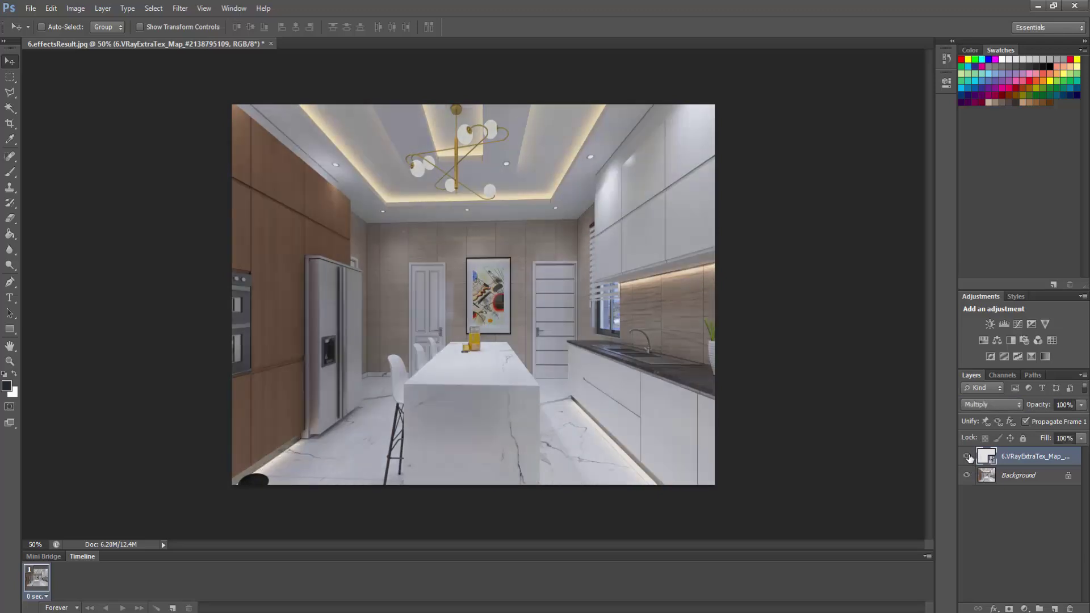
Step: Try Color Burn on the VRayExtraTex layer, compare with the layer hidden and shown, and return it to Multiply
{"action": "left_click", "coordinate": [989, 405]}
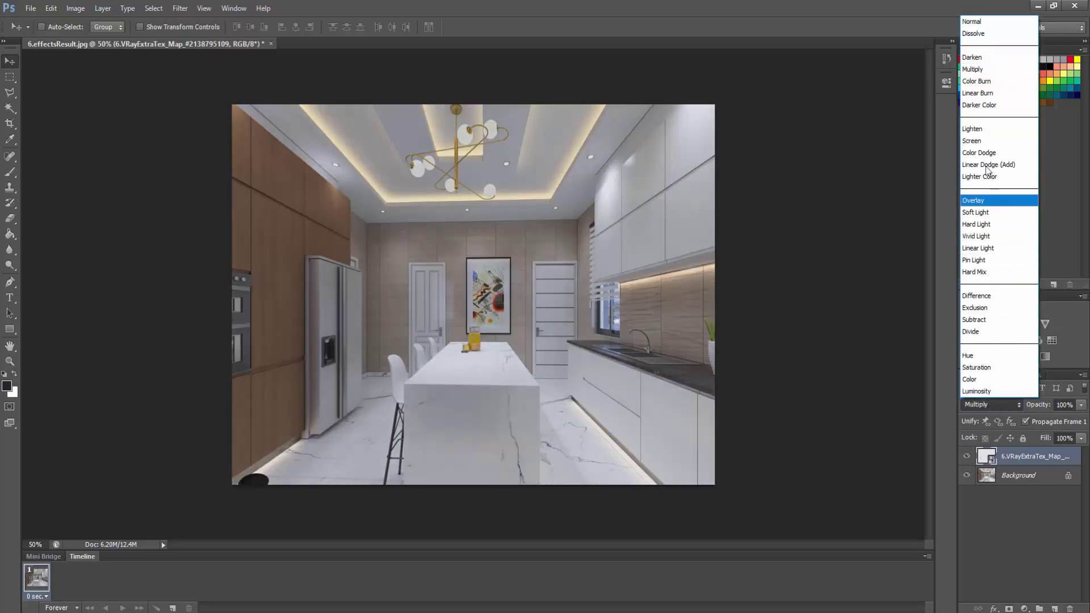
{"action": "left_click", "coordinate": [975, 85]}
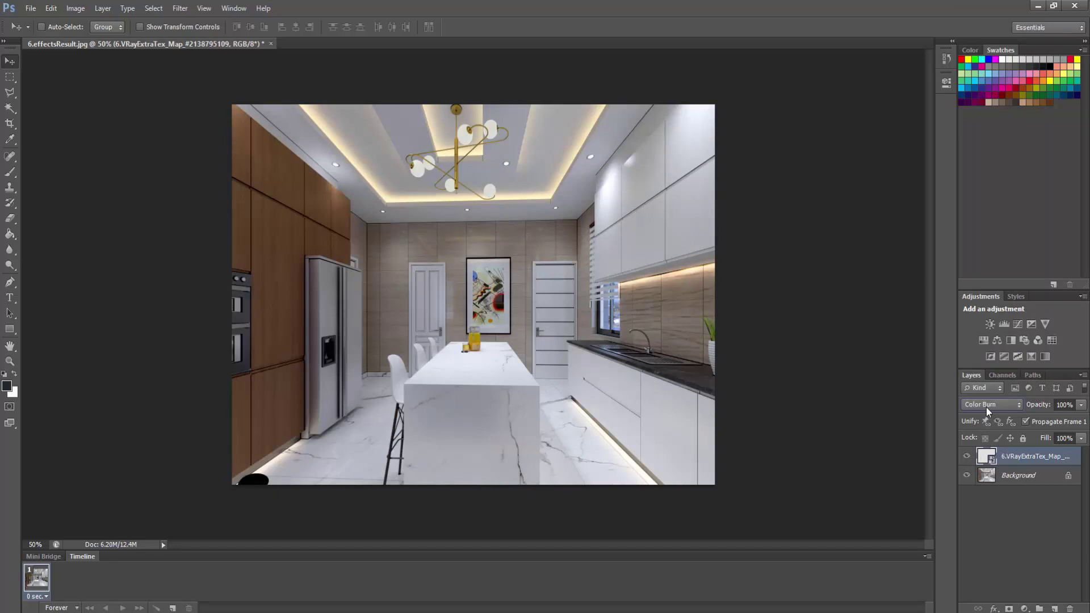
{"action": "left_click", "coordinate": [966, 457]}
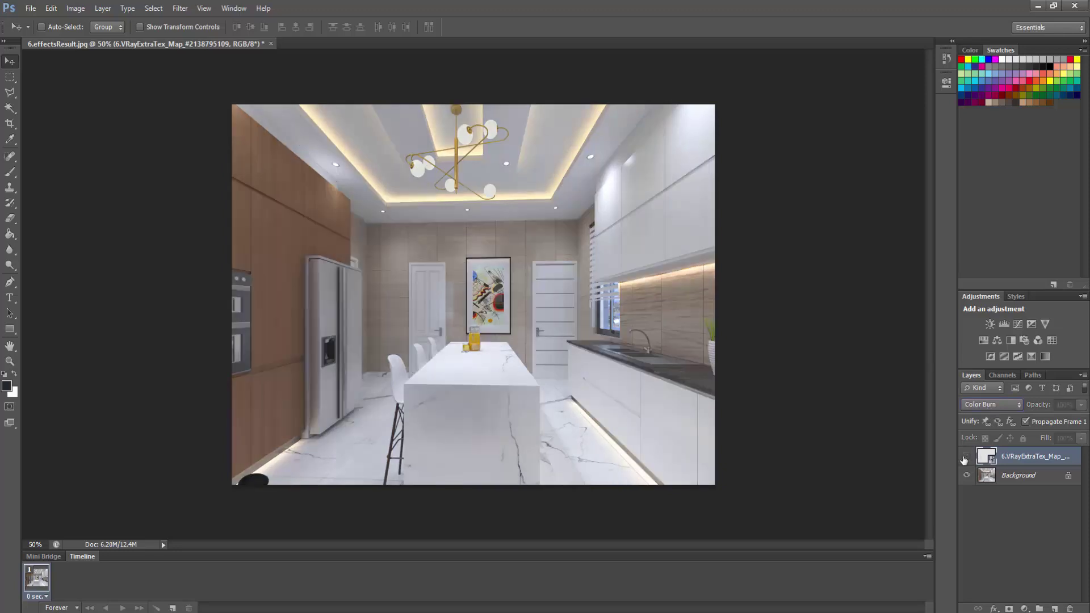
{"action": "left_click", "coordinate": [965, 457]}
{"action": "left_click", "coordinate": [987, 404]}
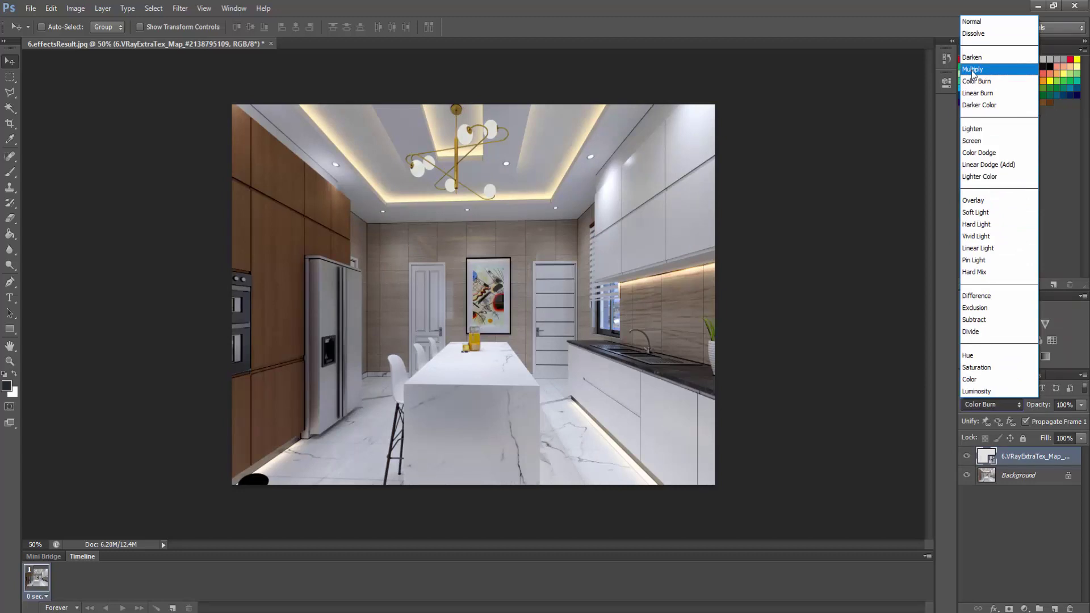
{"action": "left_click", "coordinate": [972, 70]}
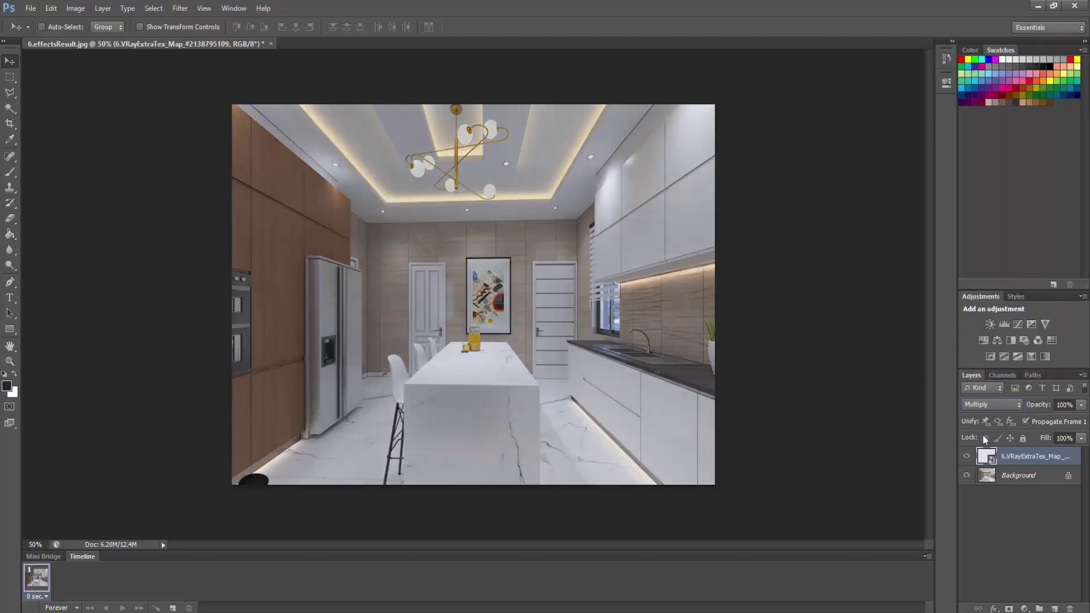
Step: Set the VRayExtraTex layer's blend mode to Color Burn and reduce its opacity to 19%
{"action": "left_click", "coordinate": [972, 406]}
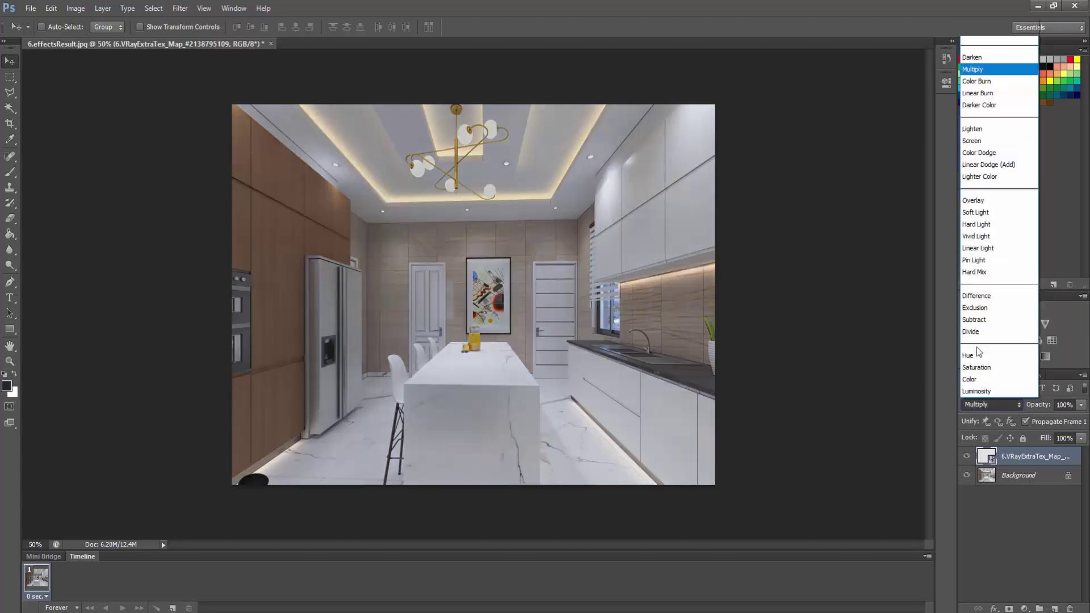
{"action": "left_click", "coordinate": [975, 82]}
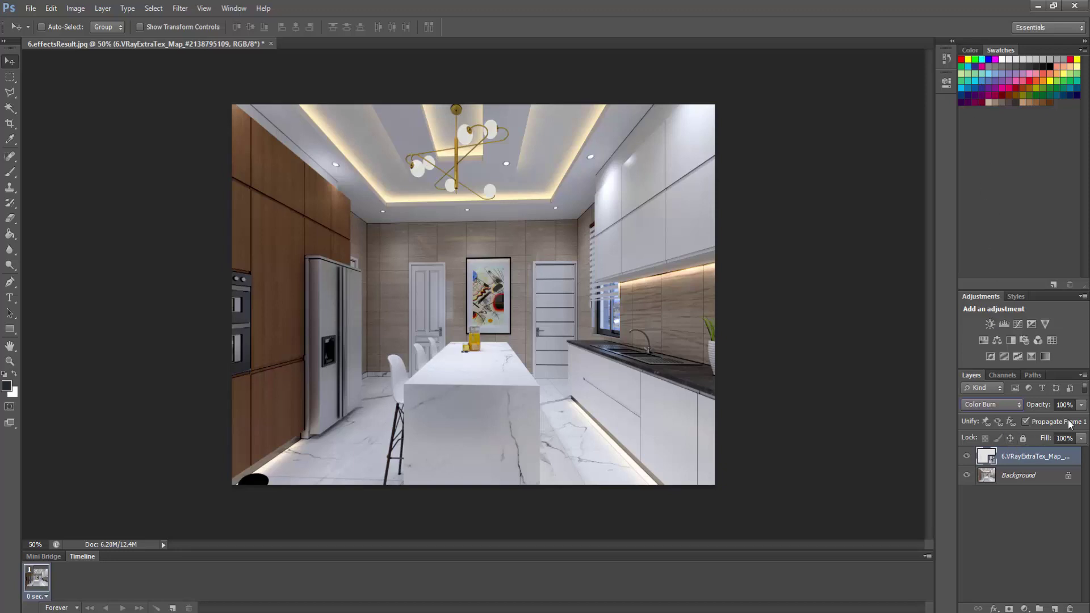
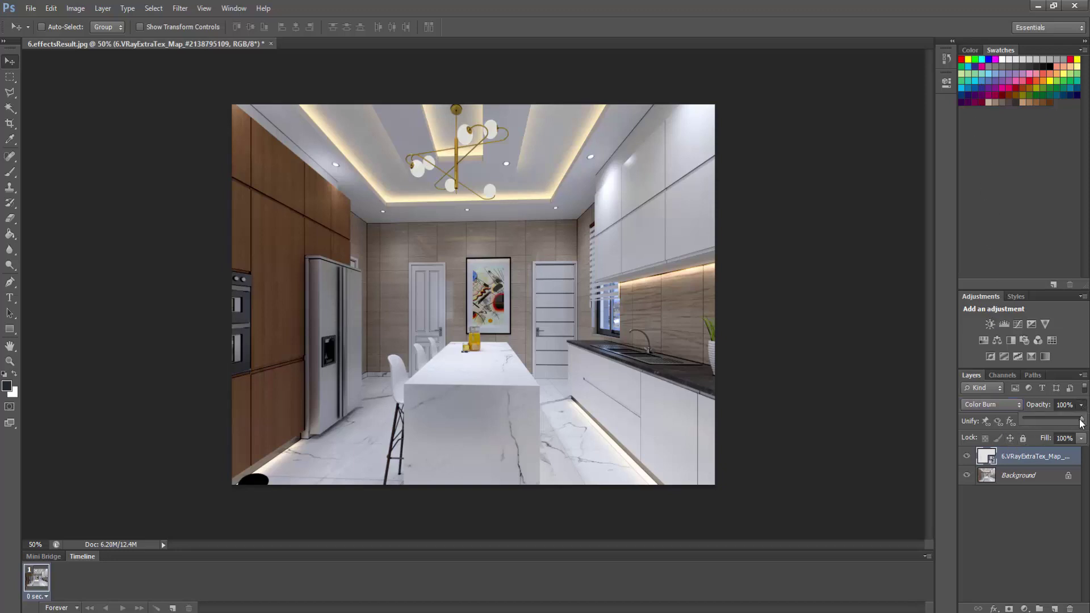
{"action": "left_click_drag", "start_coordinate": [1025, 420], "coordinate": [1030, 420]}
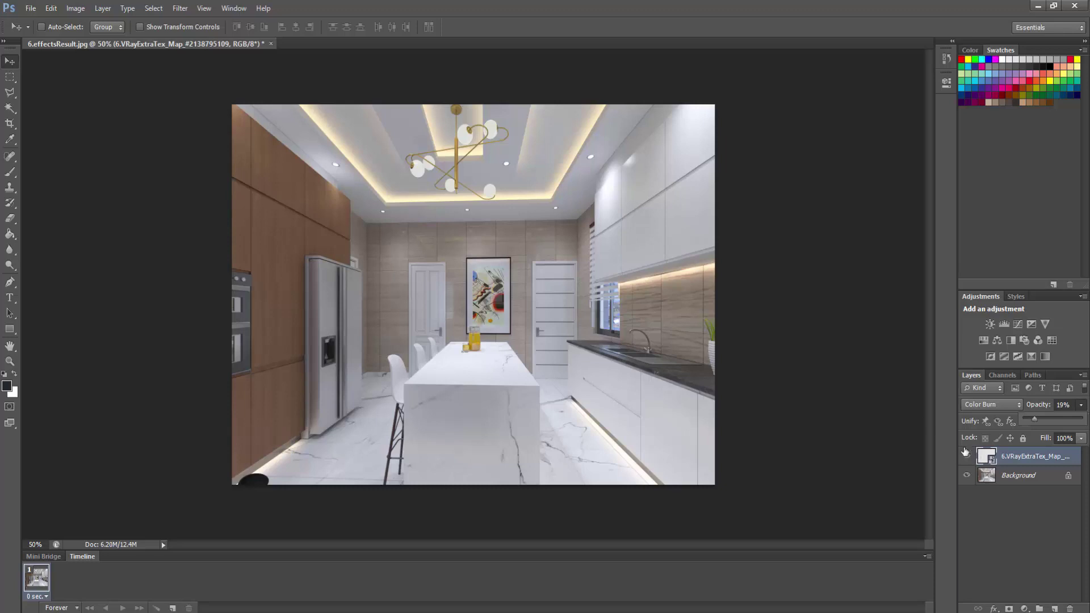
Step: Apply a Gaussian Blur smart filter to the VRayExtraTex layer, keeping the preset radius
{"action": "left_click", "coordinate": [179, 8]}
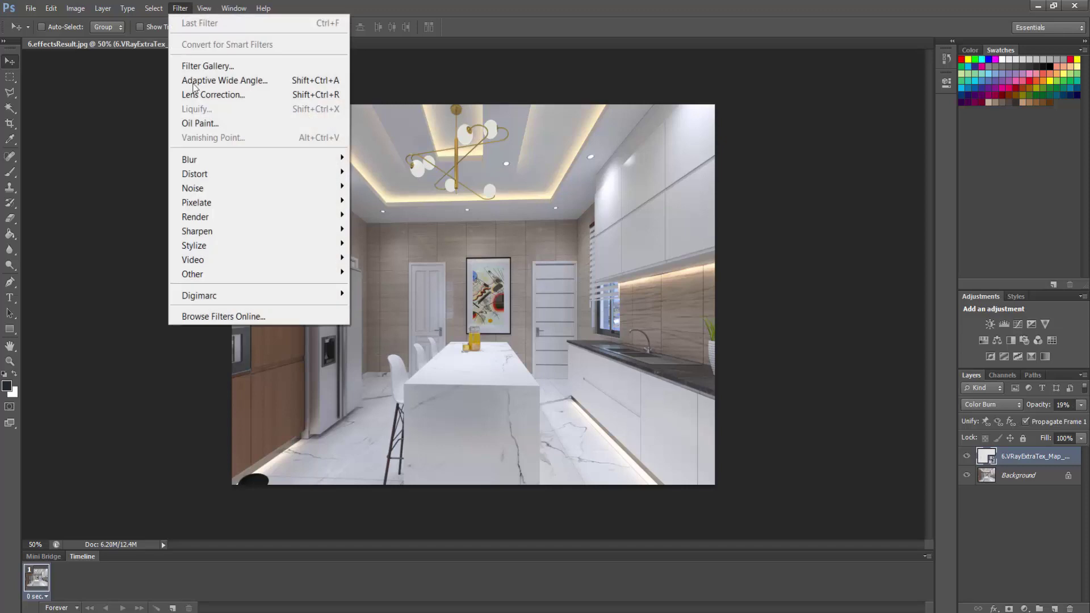
{"action": "mouse_move", "coordinate": [297, 156]}
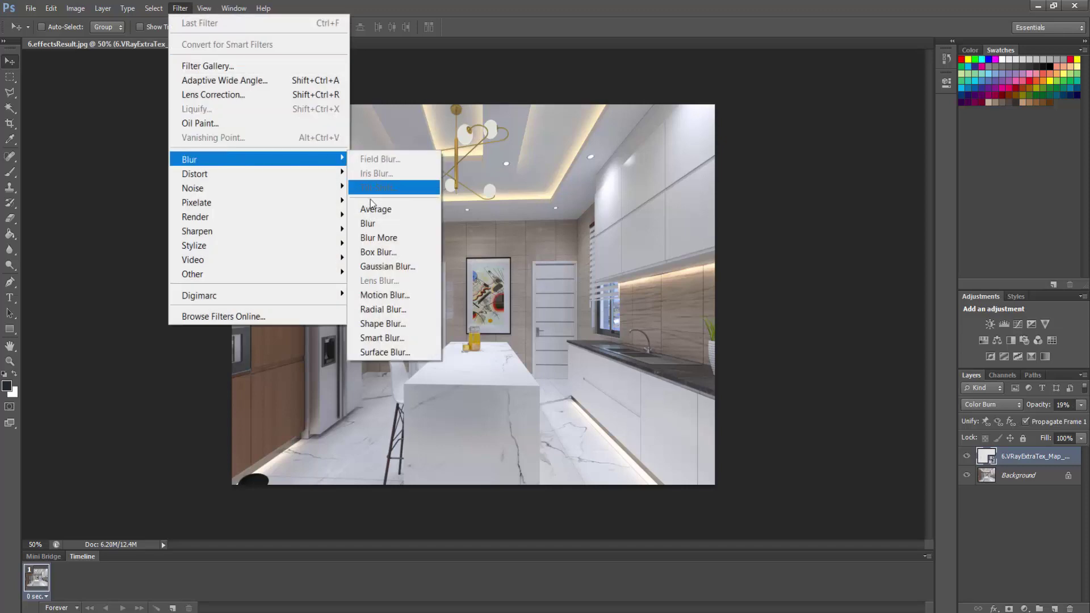
{"action": "left_click", "coordinate": [390, 274]}
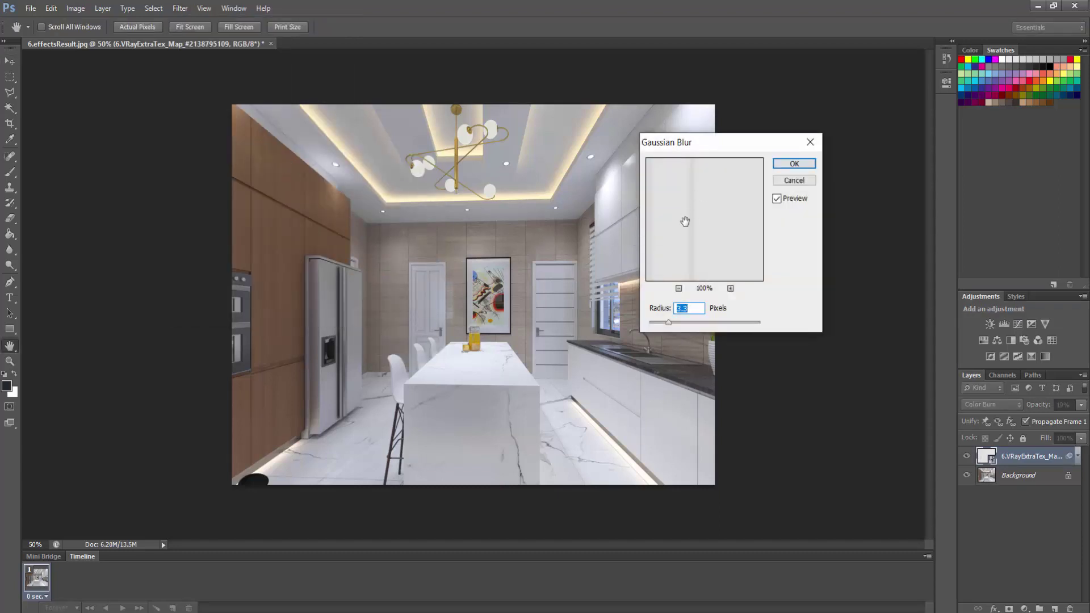
{"action": "left_click", "coordinate": [794, 167]}
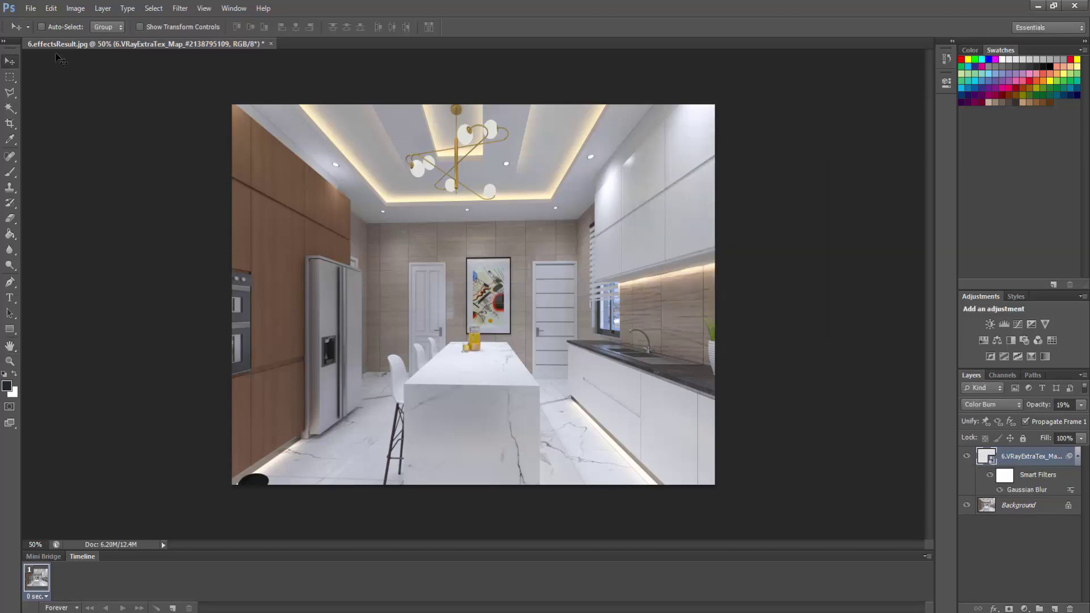
Step: Place the 6.VRayReflection render pass over the image at its default size and Camera Raw settings
{"action": "left_click", "coordinate": [31, 7]}
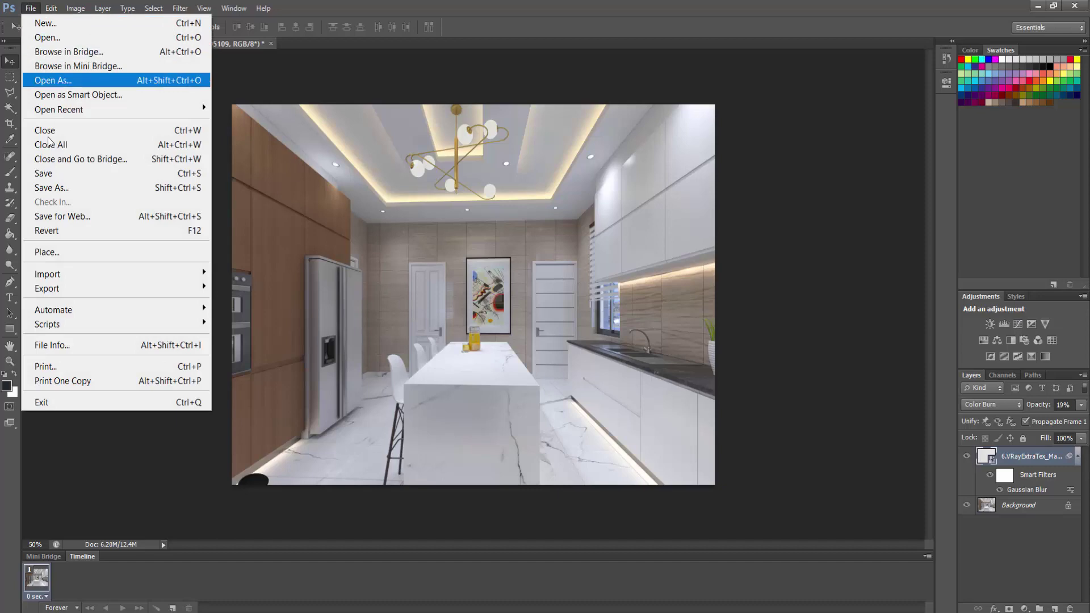
{"action": "left_click", "coordinate": [60, 251]}
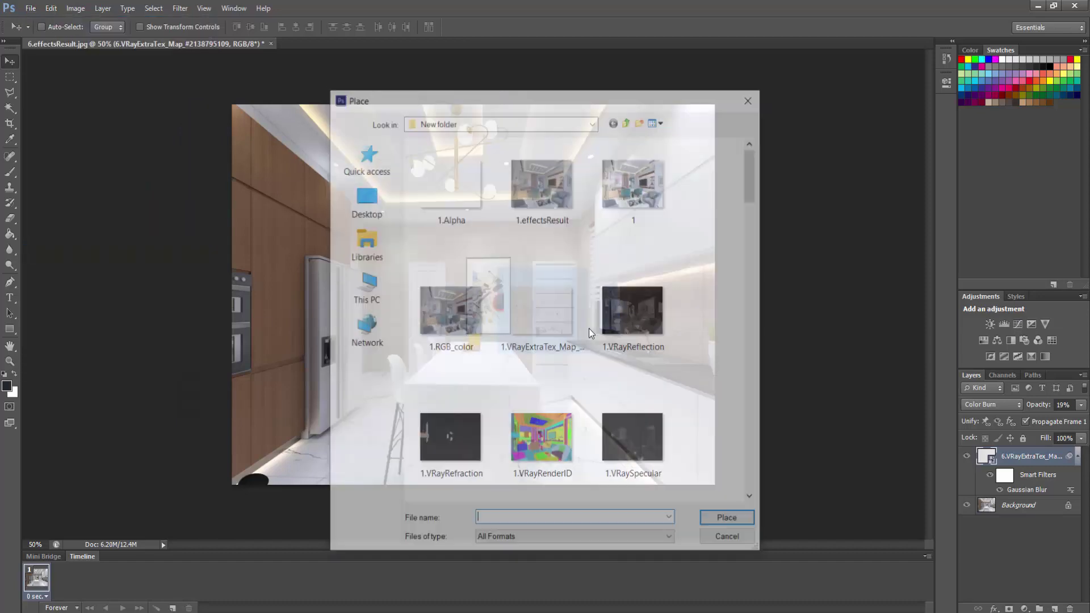
{"action": "scroll", "coordinate": [594, 319], "scroll_direction": "down", "scroll_amount": 15}
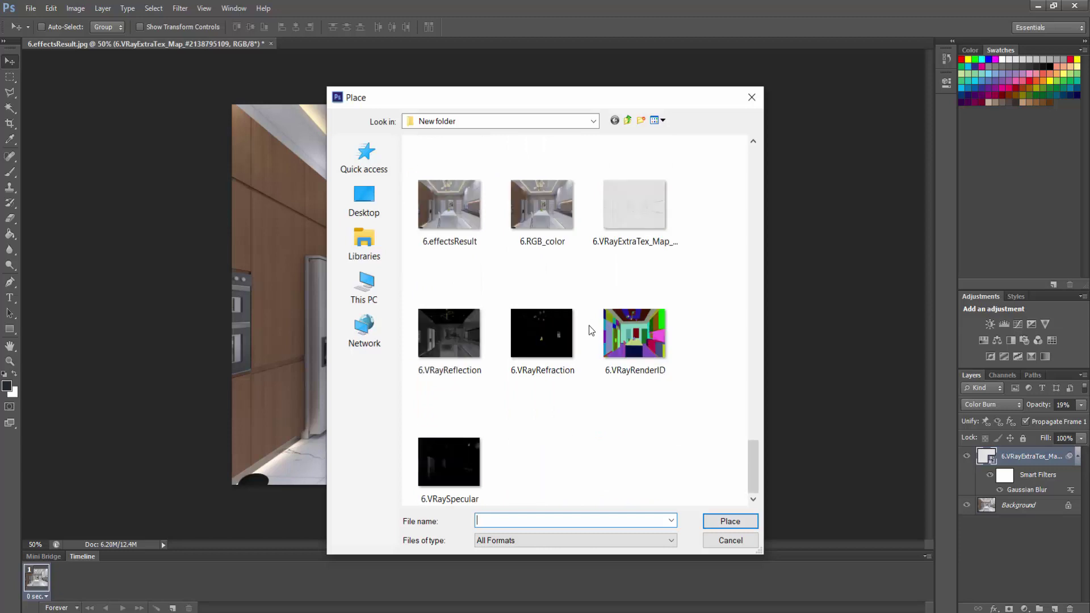
{"action": "left_click", "coordinate": [454, 346]}
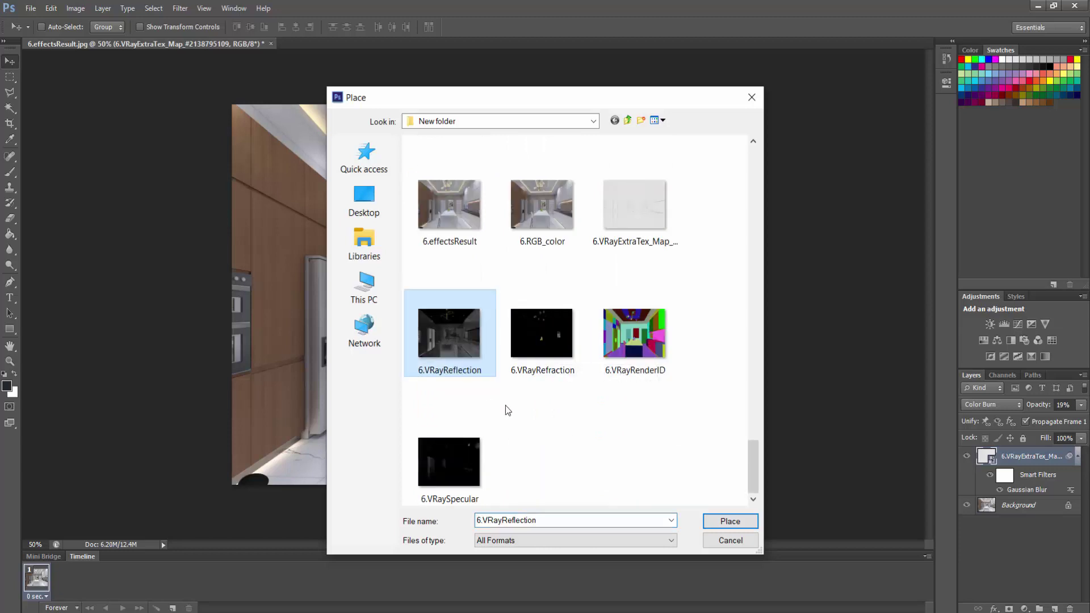
{"action": "left_click", "coordinate": [731, 521]}
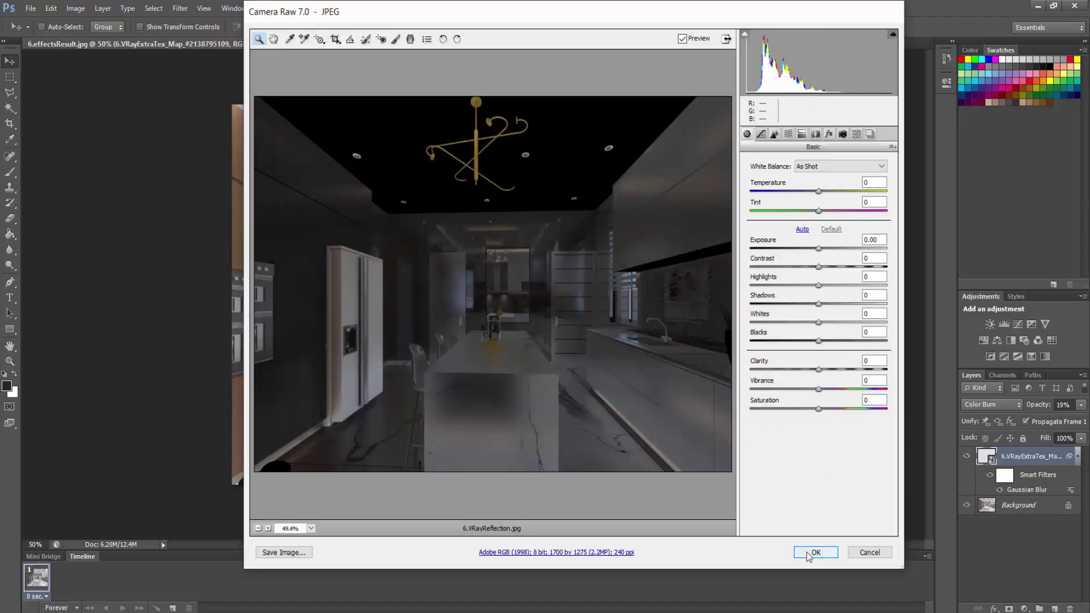
{"action": "left_click", "coordinate": [812, 553]}
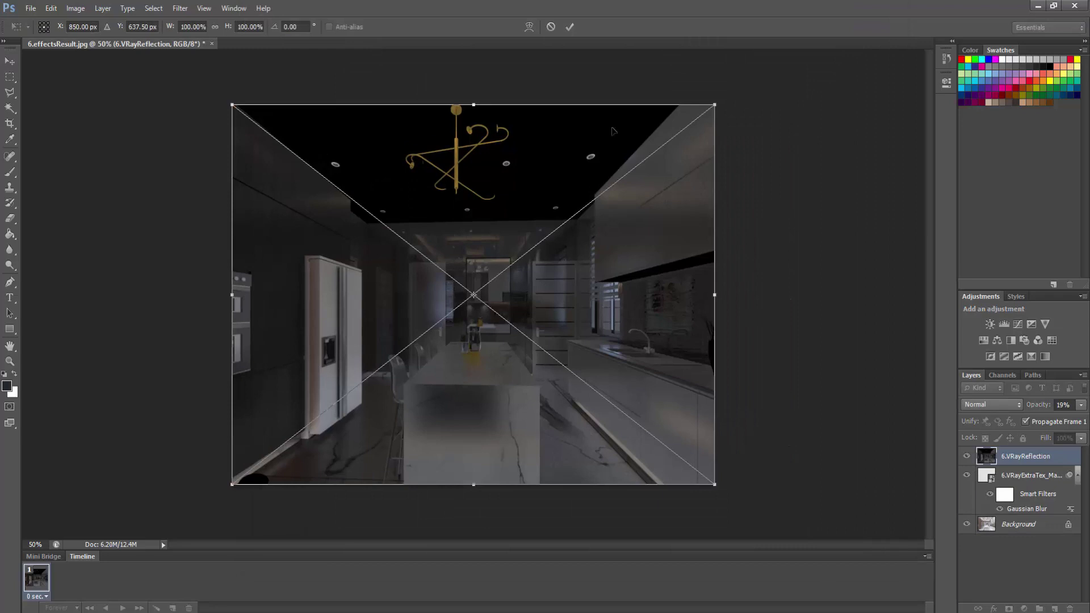
{"action": "left_click", "coordinate": [569, 26]}
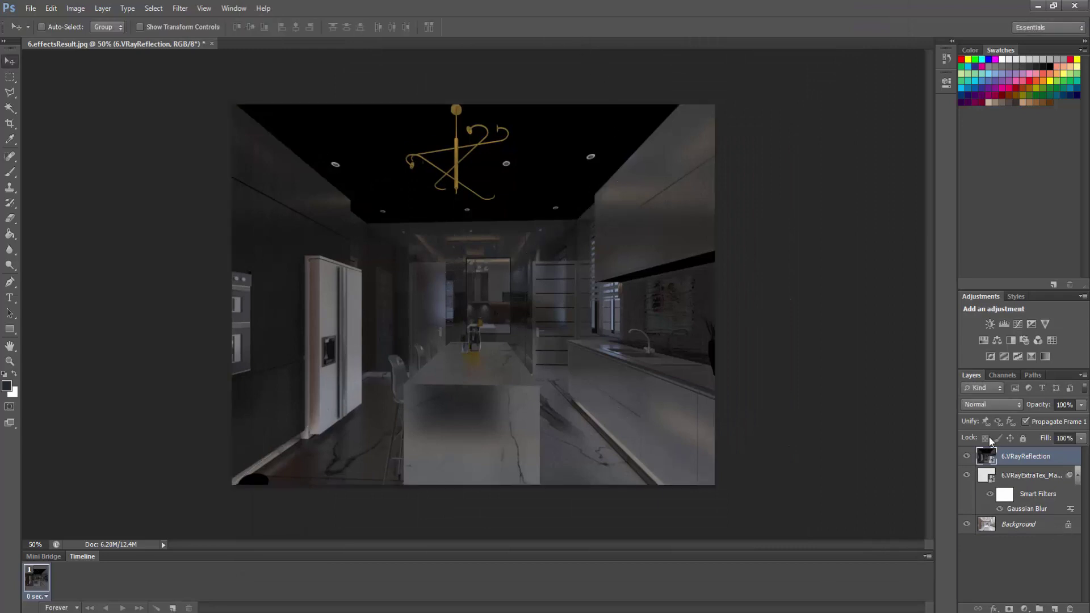
Step: Set the VRayReflection layer to Color Dodge at 10% opacity and compare the image with the layer hidden and shown
{"action": "left_click", "coordinate": [978, 404]}
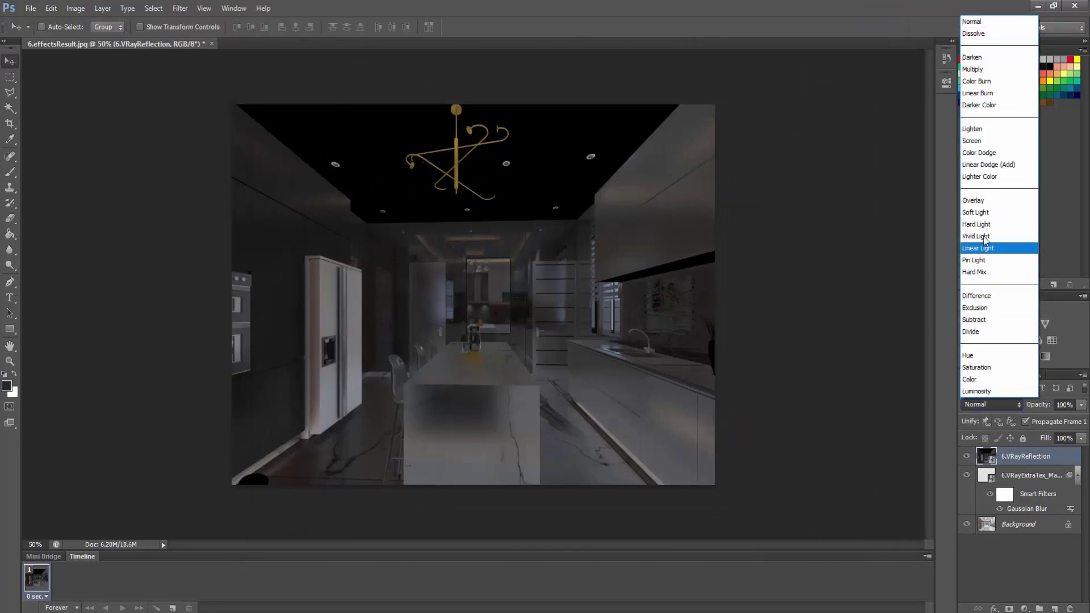
{"action": "left_click", "coordinate": [977, 141]}
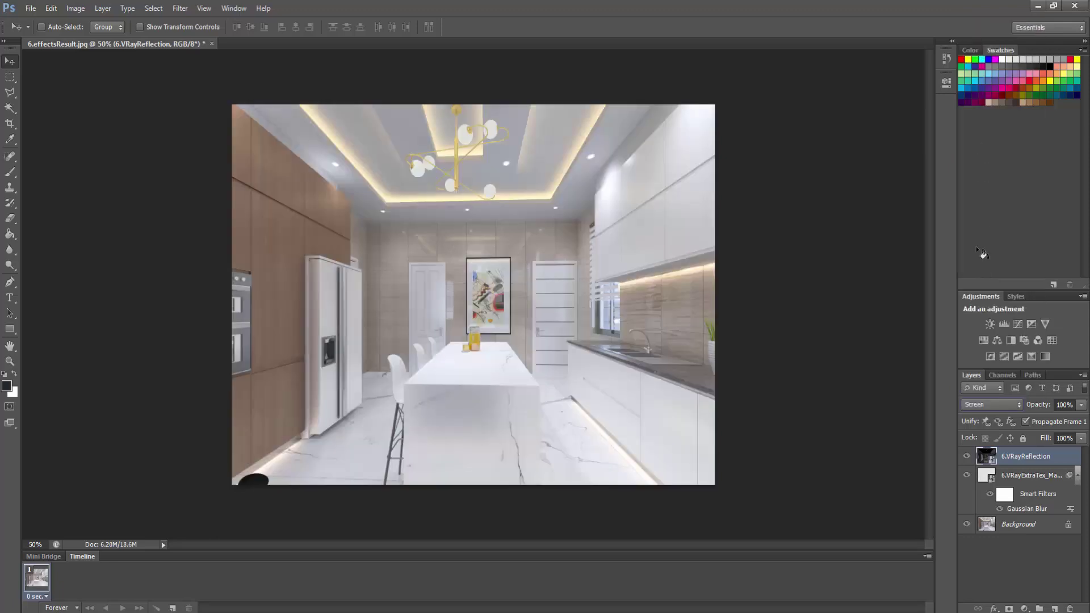
{"action": "left_click", "coordinate": [977, 405]}
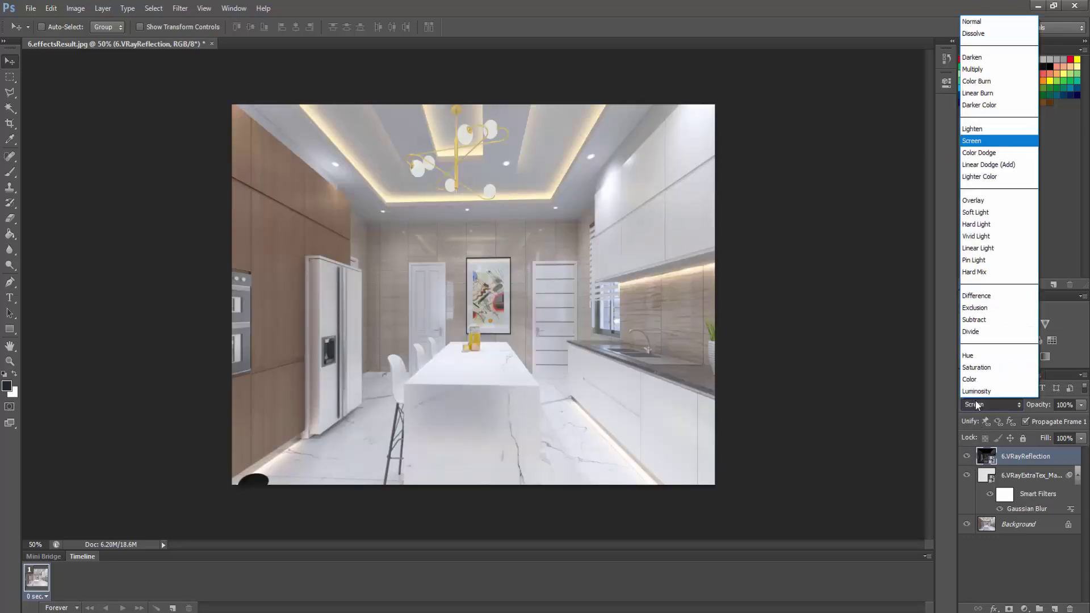
{"action": "left_click", "coordinate": [974, 153]}
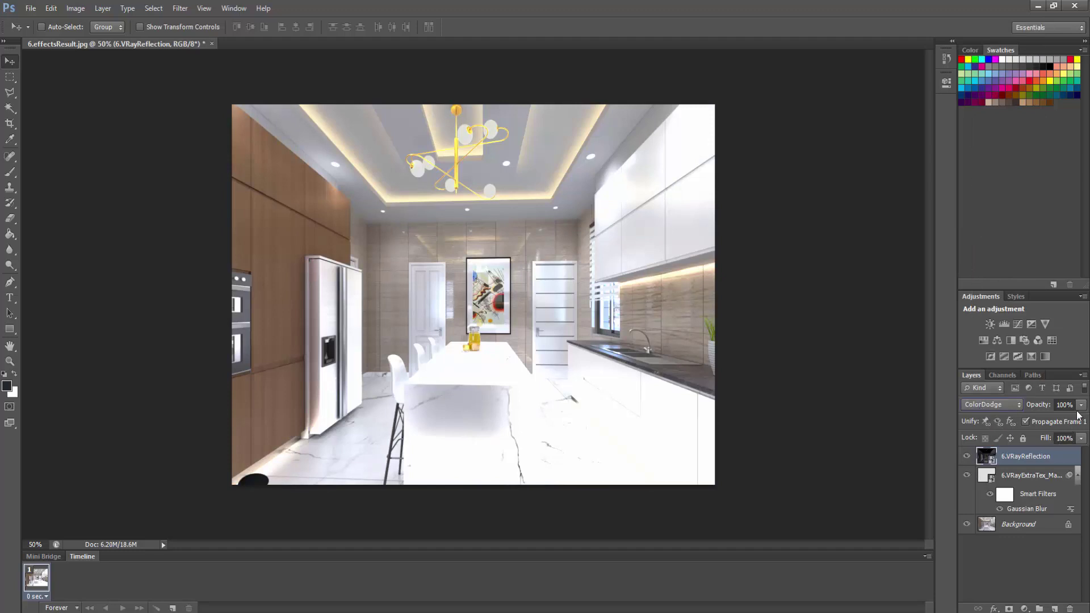
{"action": "left_click_drag", "start_coordinate": [1082, 405], "coordinate": [1033, 420]}
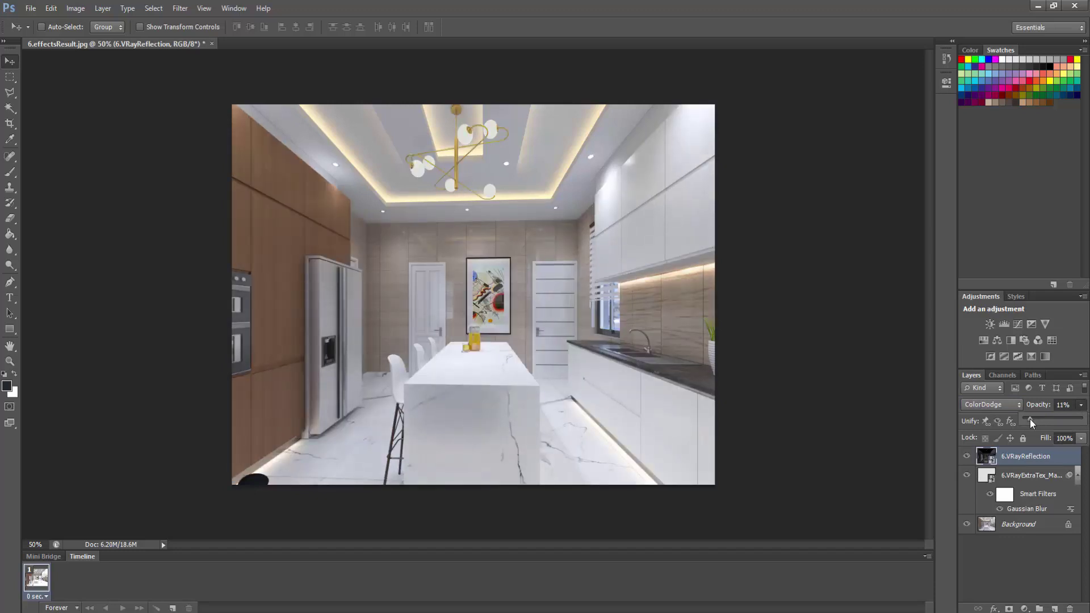
{"action": "left_click", "coordinate": [968, 458]}
{"action": "left_click", "coordinate": [968, 458]}
{"action": "left_click", "coordinate": [968, 457]}
{"action": "left_click", "coordinate": [968, 457]}
{"action": "left_click", "coordinate": [968, 458]}
{"action": "left_click", "coordinate": [967, 458]}
Step: Place the 6.VRayRefraction render pass above the VRayReflection layer at its default size and Camera Raw settings
{"action": "left_click", "coordinate": [30, 8]}
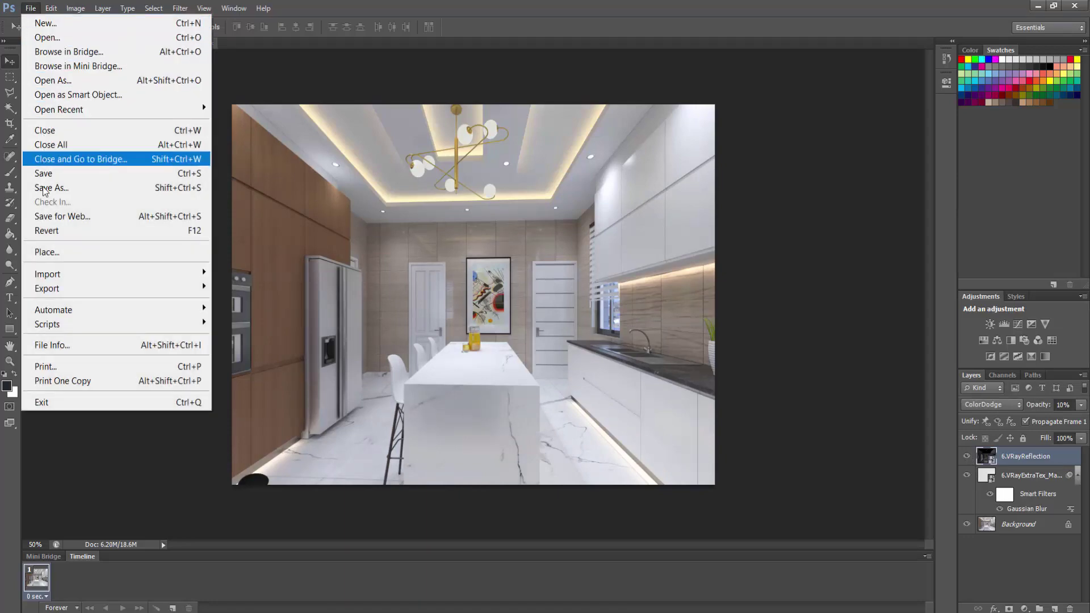
{"action": "left_click", "coordinate": [51, 253]}
{"action": "scroll", "coordinate": [536, 301], "scroll_direction": "down", "scroll_amount": 10}
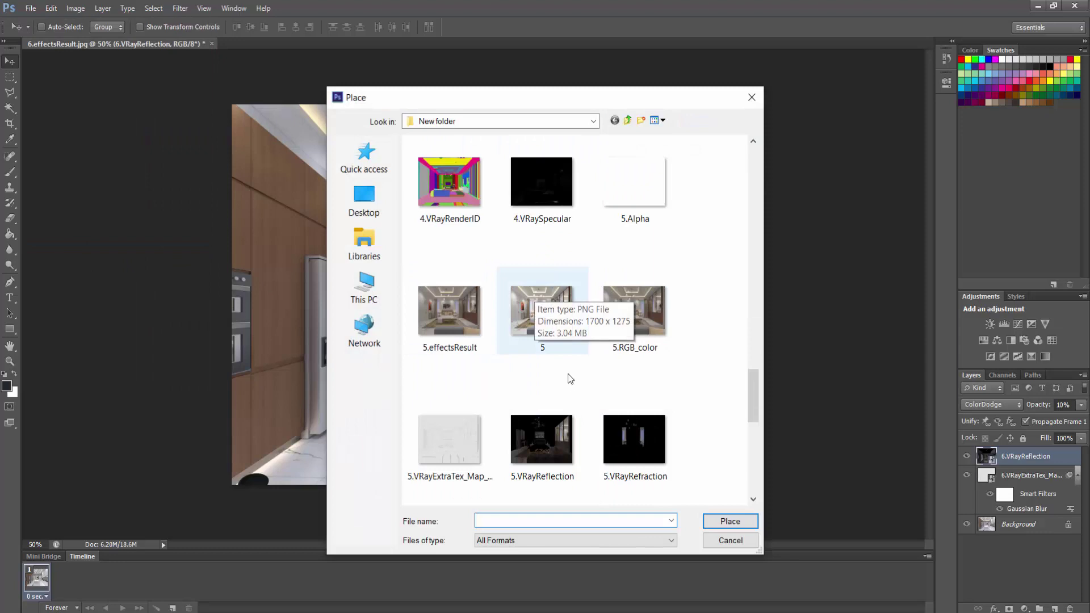
{"action": "scroll", "coordinate": [556, 332], "scroll_direction": "down", "scroll_amount": 5}
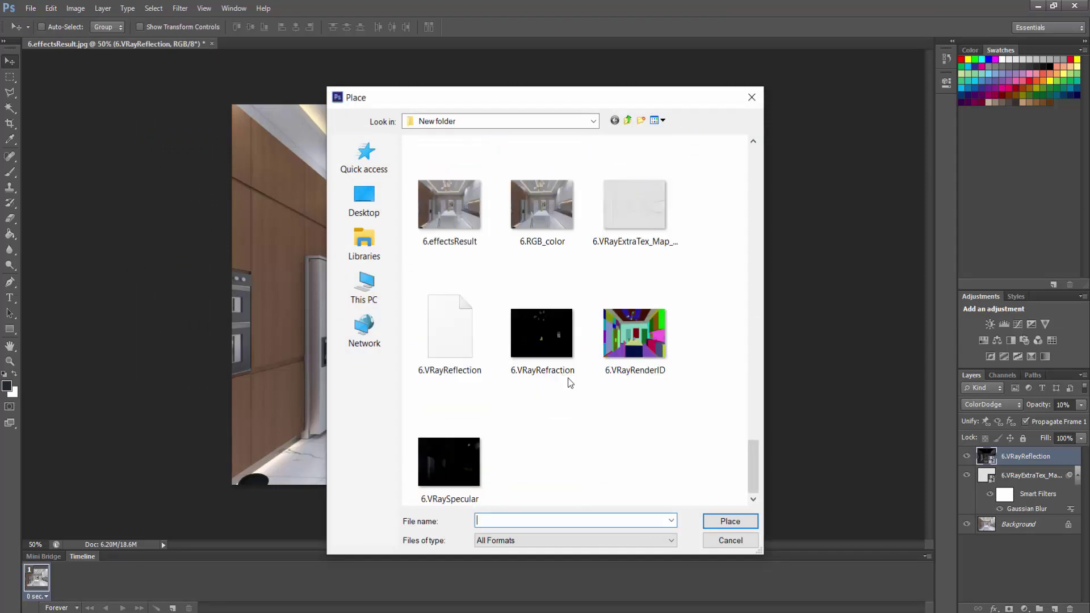
{"action": "left_click", "coordinate": [543, 353]}
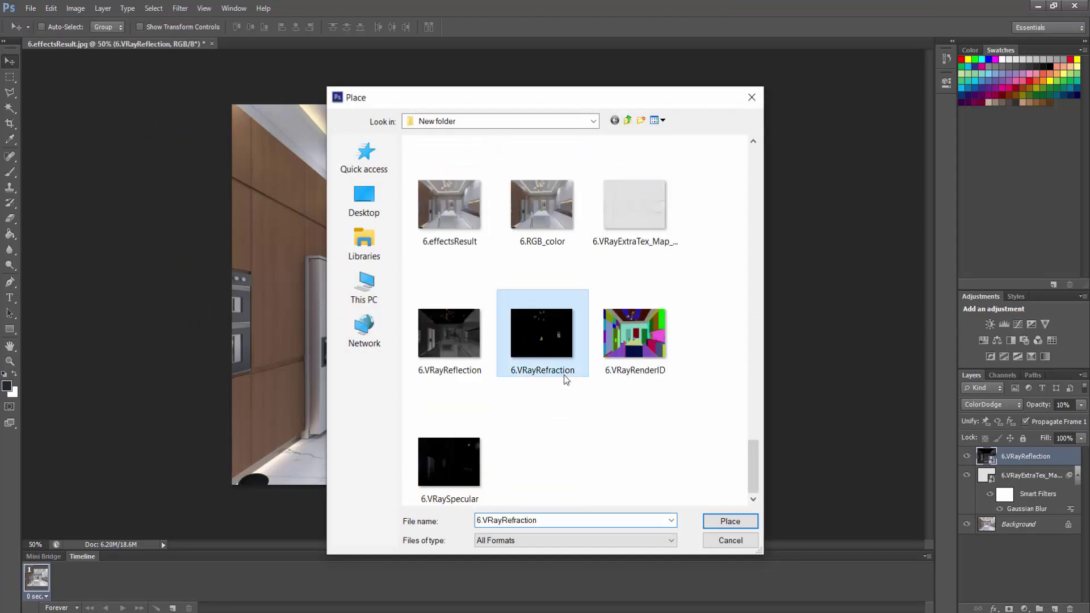
{"action": "left_click", "coordinate": [731, 522]}
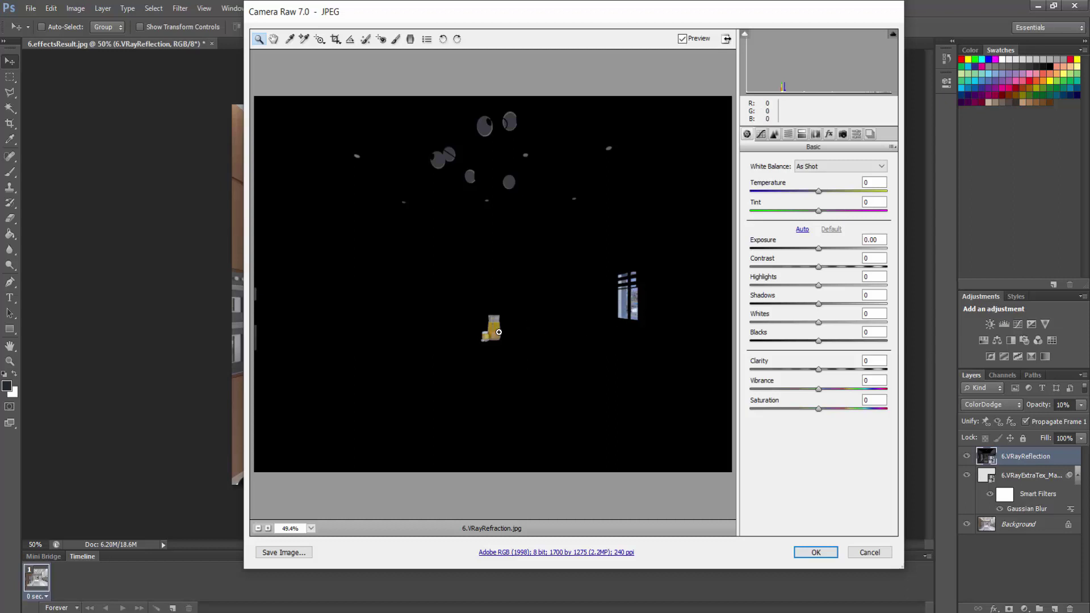
{"action": "left_click", "coordinate": [818, 554]}
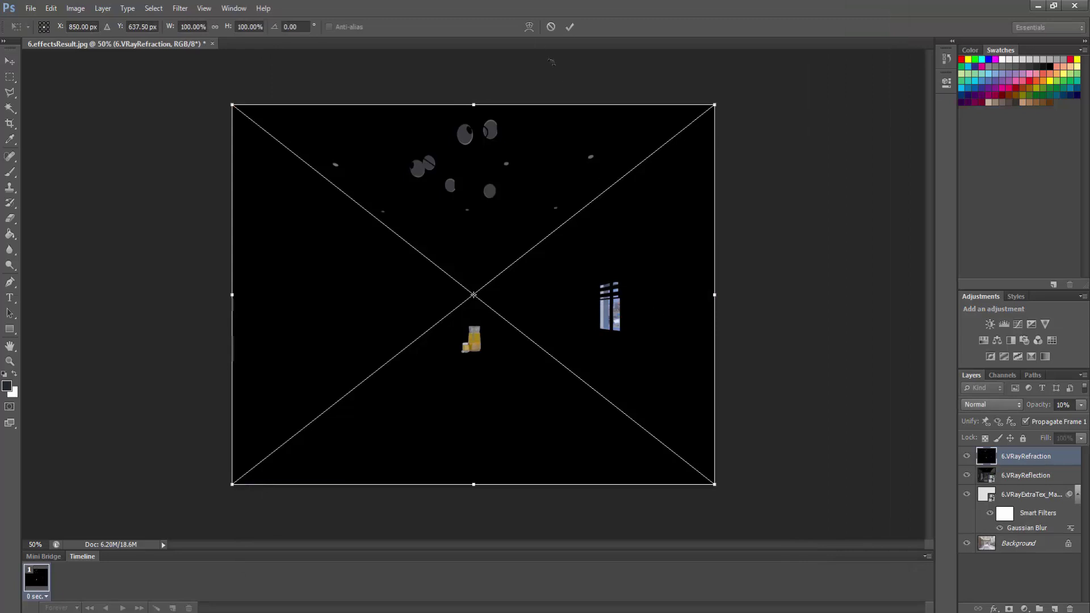
{"action": "left_click", "coordinate": [569, 27]}
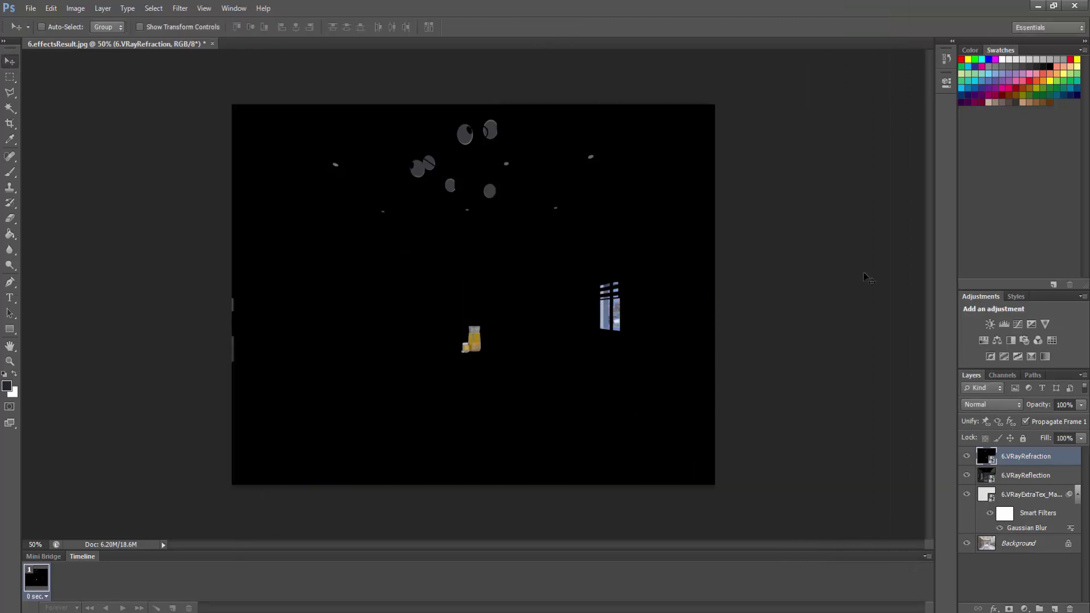
Step: Set the VRayRefraction layer's blend mode to Color Dodge and compare the image with the layer hidden and shown
{"action": "left_click", "coordinate": [980, 405]}
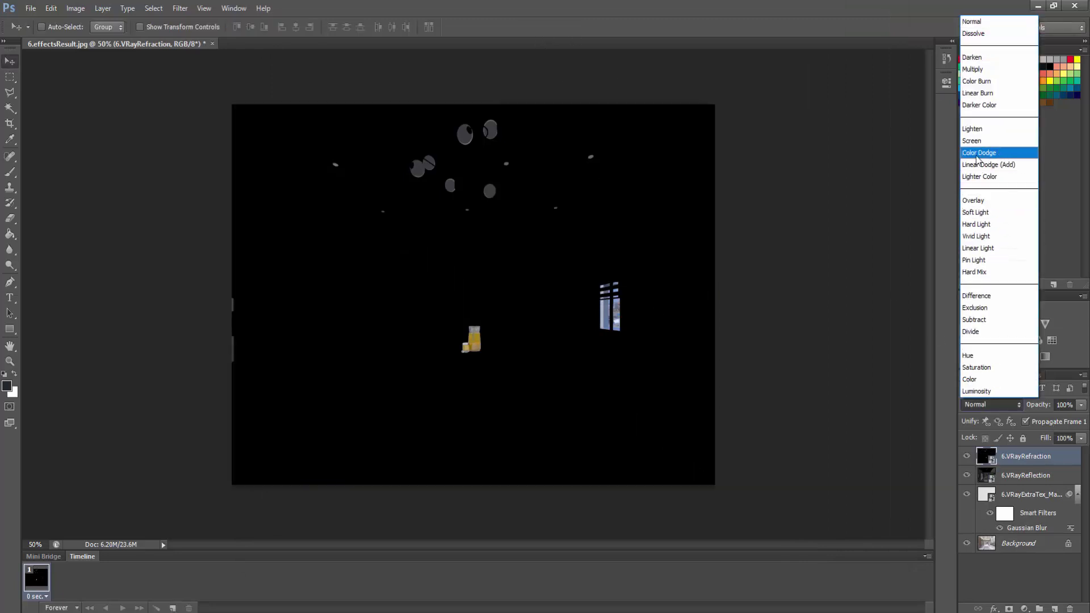
{"action": "left_click", "coordinate": [978, 153]}
{"action": "left_click", "coordinate": [962, 457]}
{"action": "left_click", "coordinate": [962, 457]}
{"action": "left_click", "coordinate": [962, 456]}
{"action": "left_click", "coordinate": [962, 457]}
{"action": "left_click", "coordinate": [962, 457]}
{"action": "left_click", "coordinate": [962, 456]}
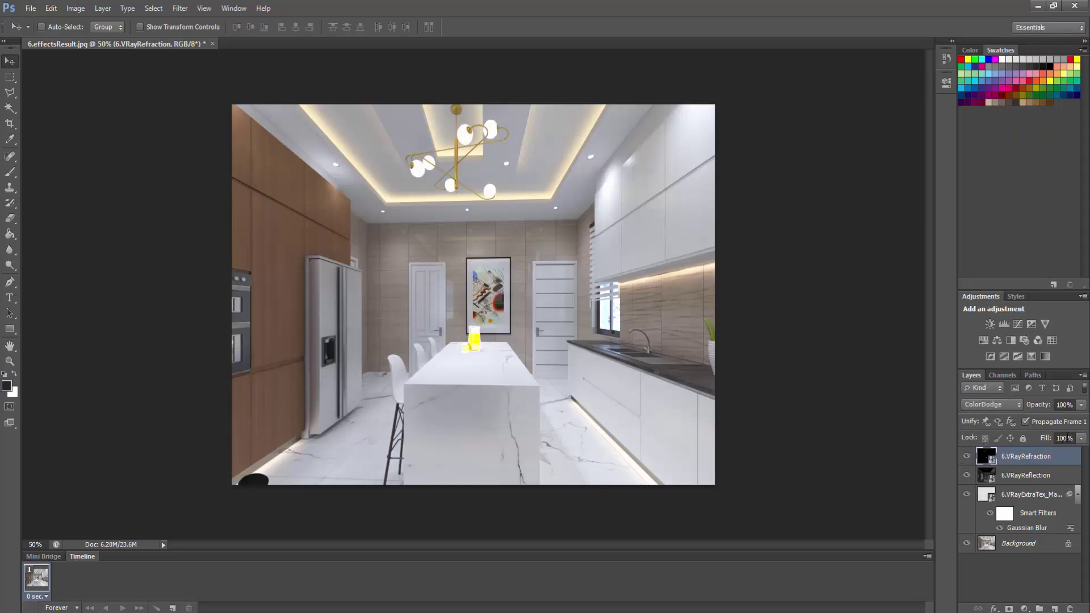
Step: Reduce the VRayRefraction layer's opacity to 25%
{"action": "left_click", "coordinate": [1081, 405]}
{"action": "left_click_drag", "start_coordinate": [1083, 421], "coordinate": [1039, 419]}
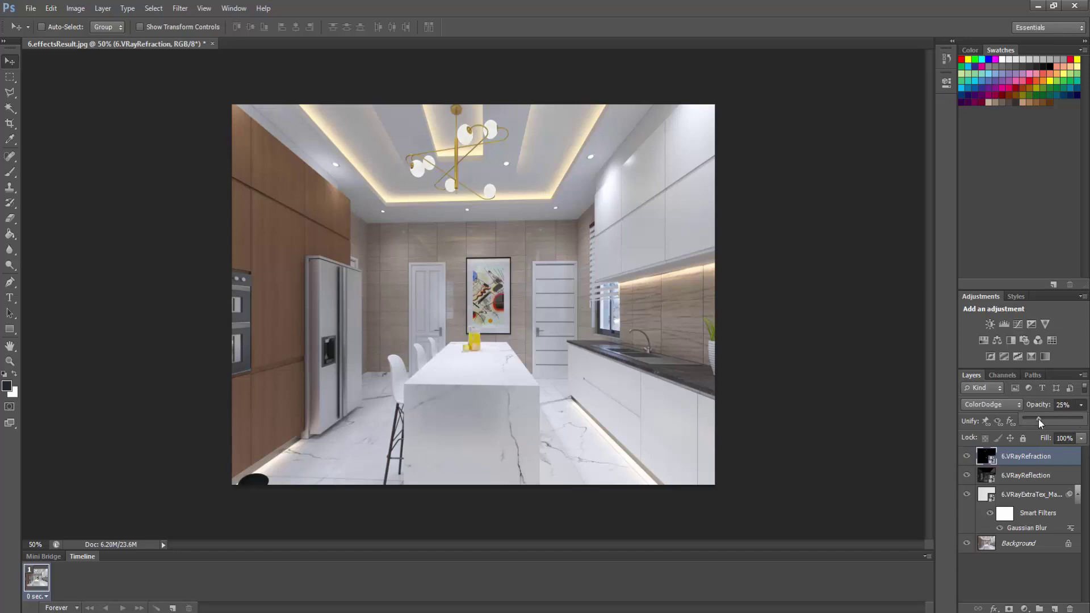
{"action": "left_click", "coordinate": [89, 37]}
Step: Place the 6.VRaySpecular render pass above the VRayRefraction layer at its default size and Camera Raw settings
{"action": "left_click", "coordinate": [30, 9]}
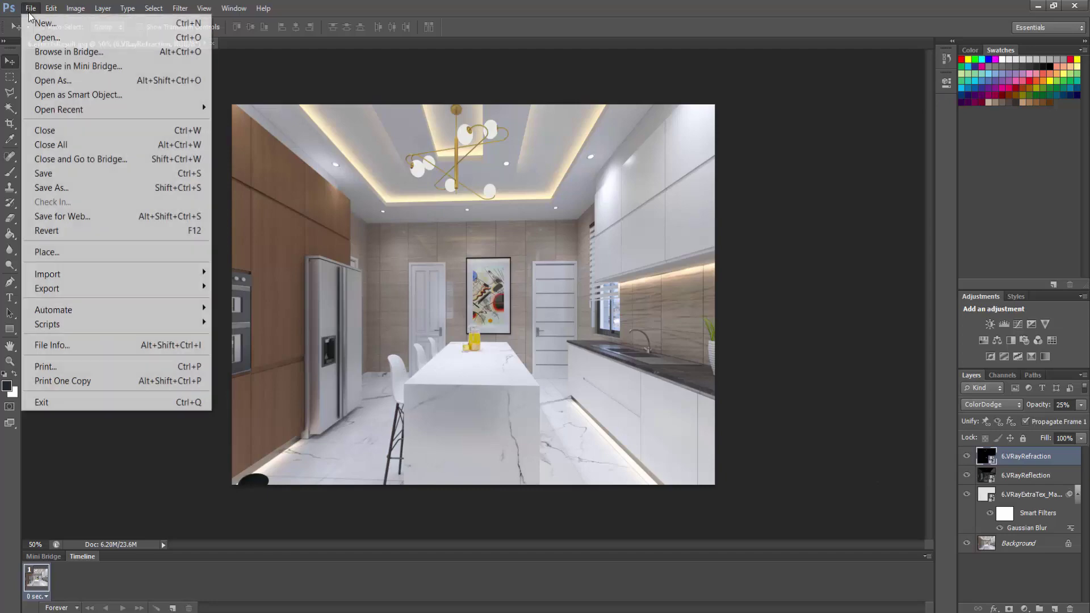
{"action": "left_click", "coordinate": [68, 253]}
{"action": "scroll", "coordinate": [484, 420], "scroll_direction": "down", "scroll_amount": 10}
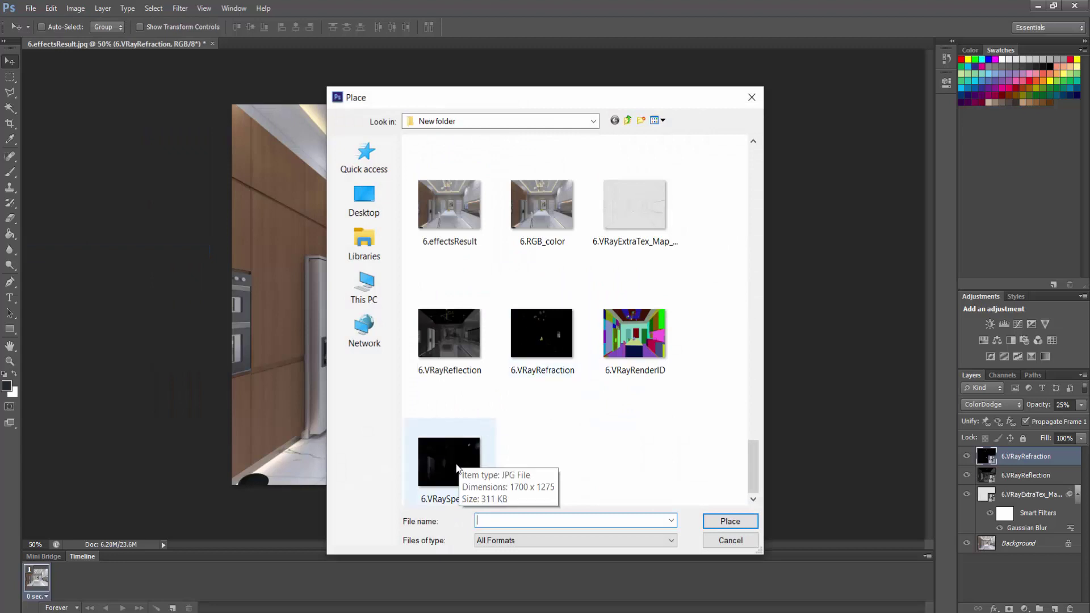
{"action": "left_click", "coordinate": [451, 444]}
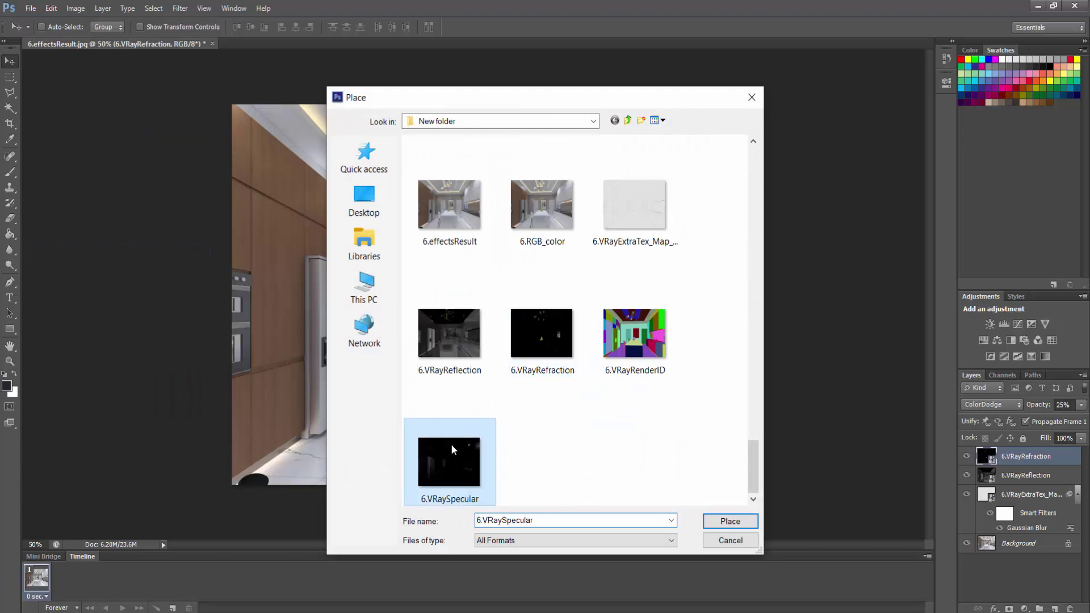
{"action": "left_click", "coordinate": [725, 520]}
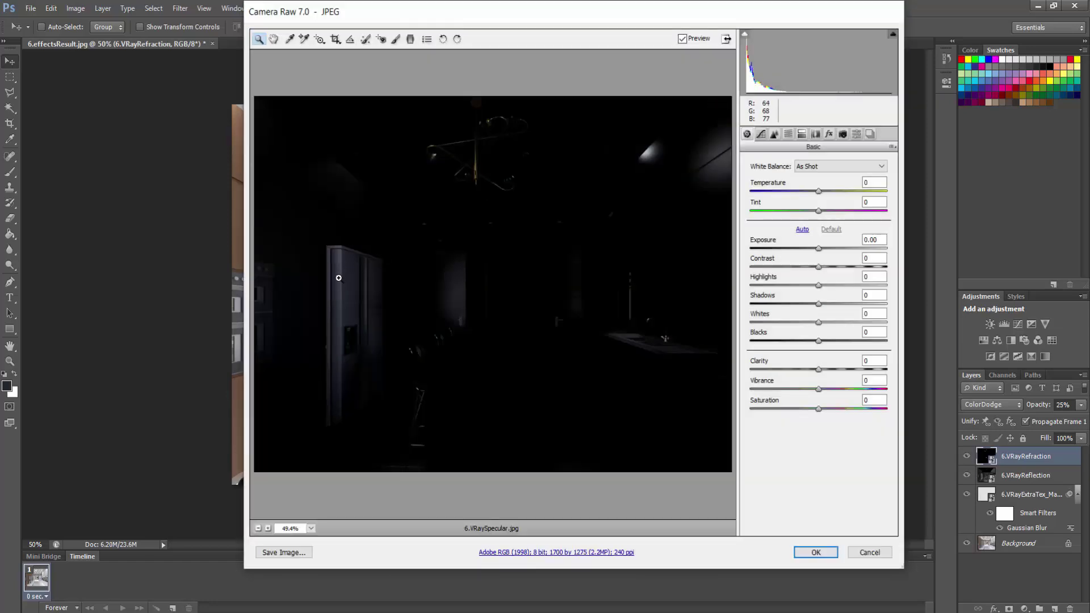
{"action": "left_click", "coordinate": [815, 552]}
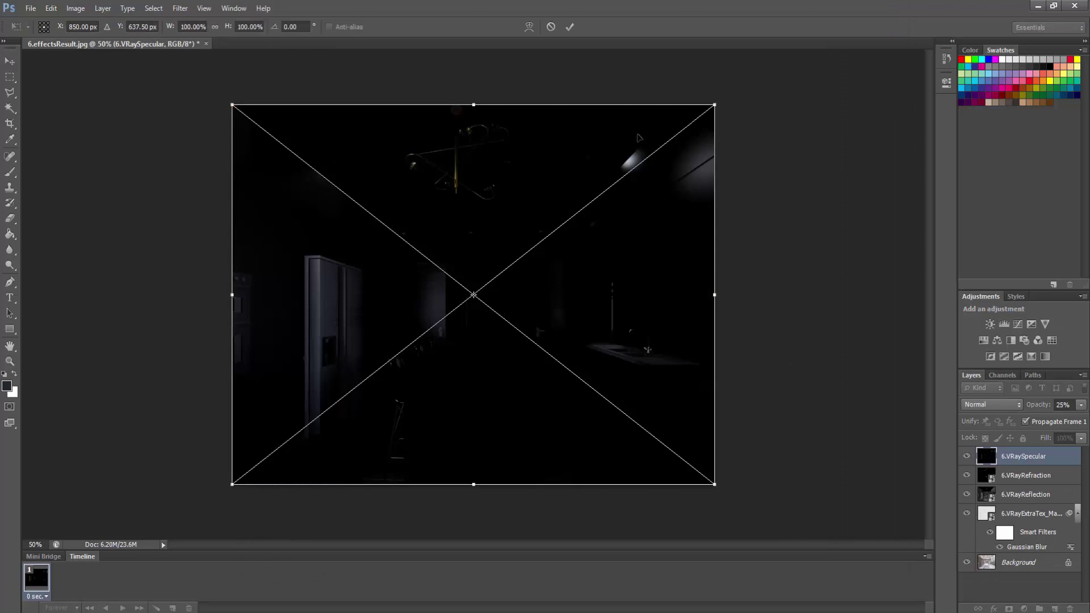
{"action": "left_click", "coordinate": [569, 26]}
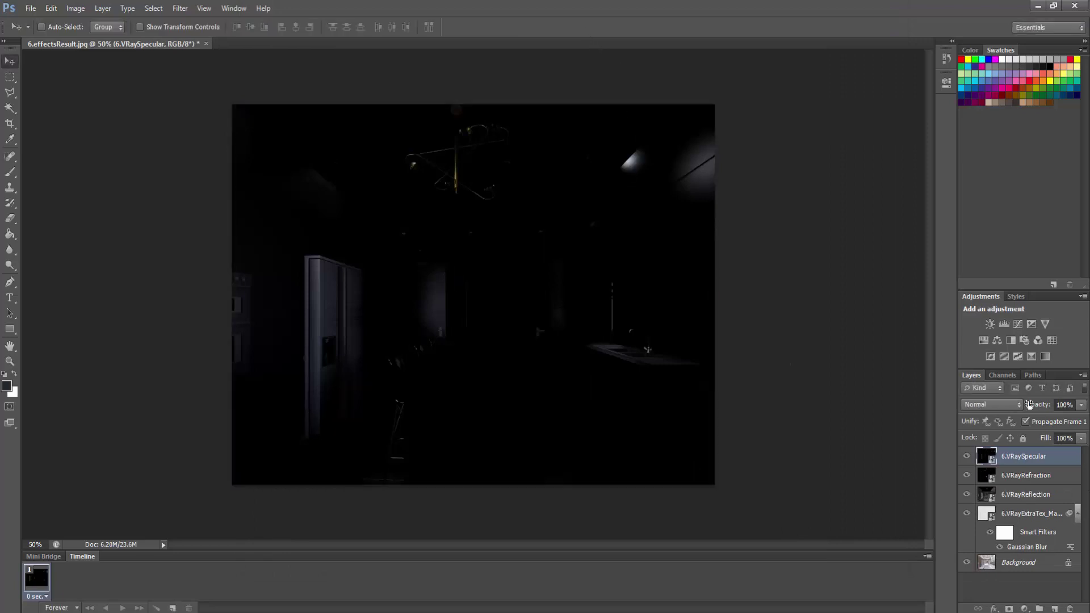
Step: Set the VRaySpecular layer's blend mode to Color Dodge and compare the image with the layer hidden and shown
{"action": "left_click", "coordinate": [986, 405]}
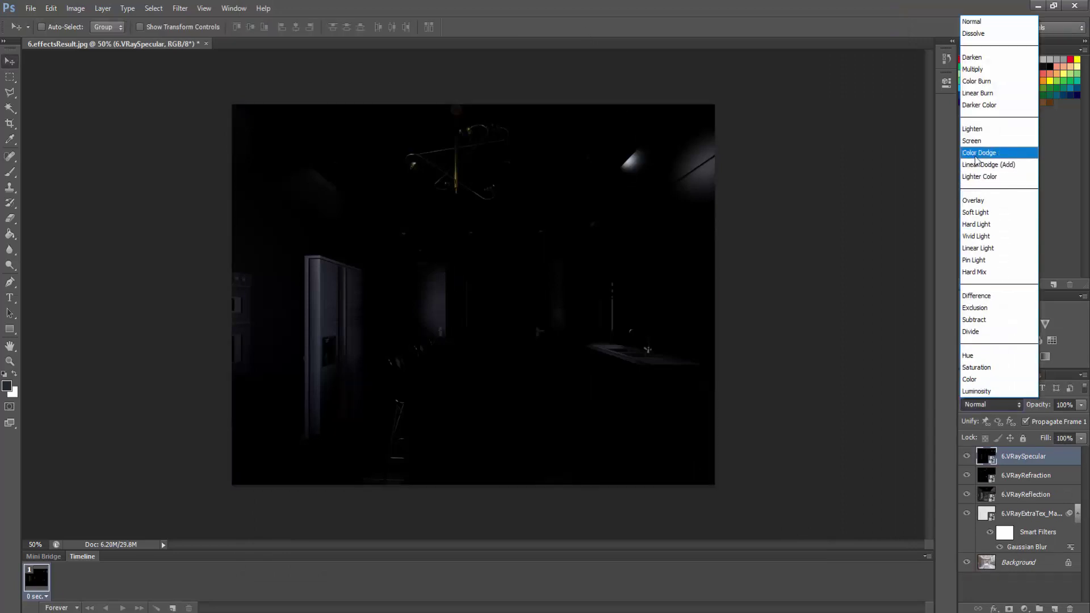
{"action": "left_click", "coordinate": [975, 154]}
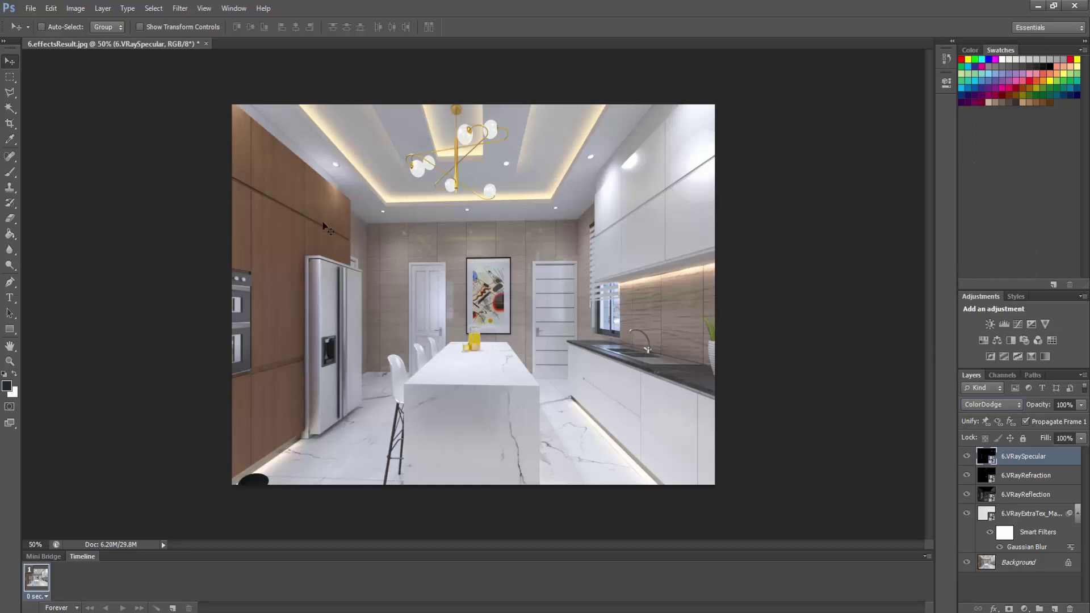
{"action": "left_click", "coordinate": [965, 455]}
{"action": "left_click", "coordinate": [964, 456]}
{"action": "left_click", "coordinate": [964, 456]}
{"action": "left_click", "coordinate": [963, 456]}
{"action": "left_click", "coordinate": [963, 456]}
{"action": "left_click", "coordinate": [963, 456]}
{"action": "left_click", "coordinate": [964, 455]}
{"action": "left_click", "coordinate": [963, 456]}
Step: Add a layer mask to the VRaySpecular layer
{"action": "left_click", "coordinate": [1009, 609]}
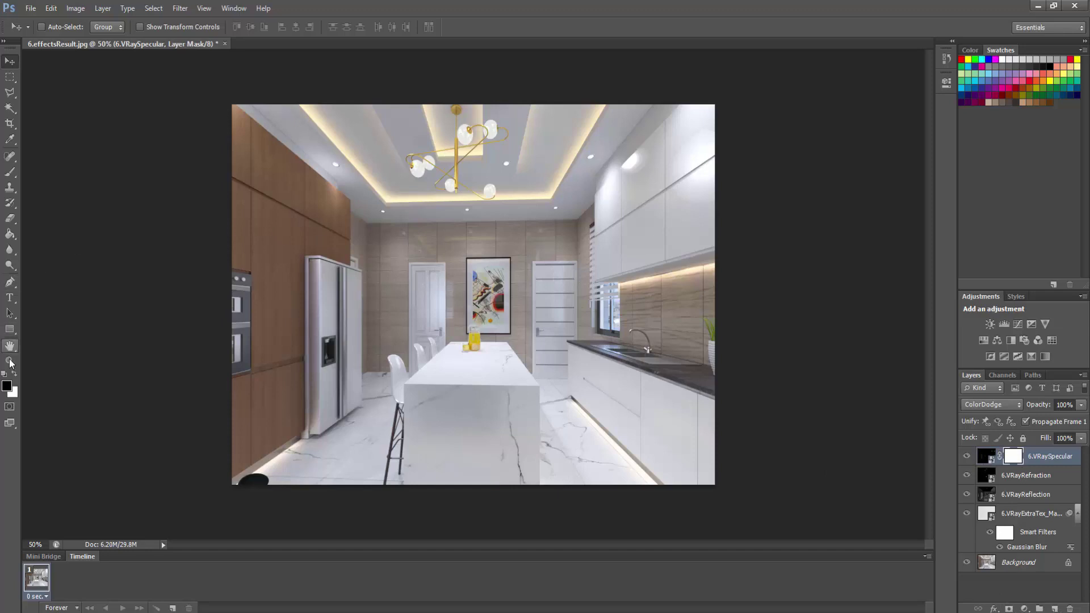
Step: Paint with a size 400 black brush at 77% opacity on the VRaySpecular mask over the glare on the white upper cabinets
{"action": "left_click", "coordinate": [12, 171]}
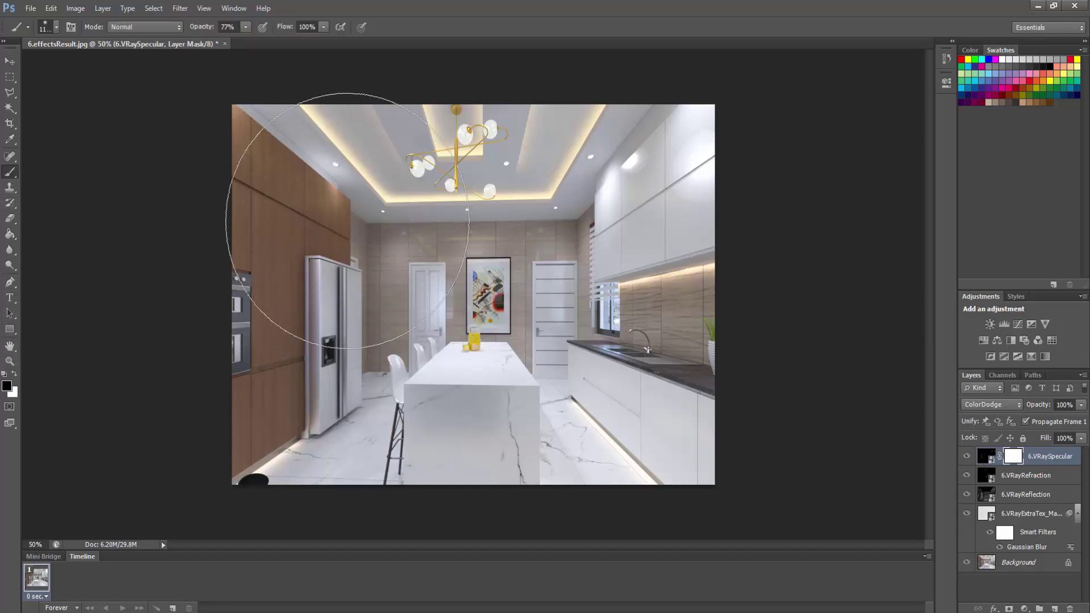
{"action": "key", "text": "bracketleft"}
{"action": "key", "text": "bracketleft"}
{"action": "key", "text": "bracketleft"}
{"action": "key", "text": "bracketleft"}
{"action": "key", "text": "bracketleft"}
{"action": "key", "text": "bracketleft"}
{"action": "key", "text": "bracketleft"}
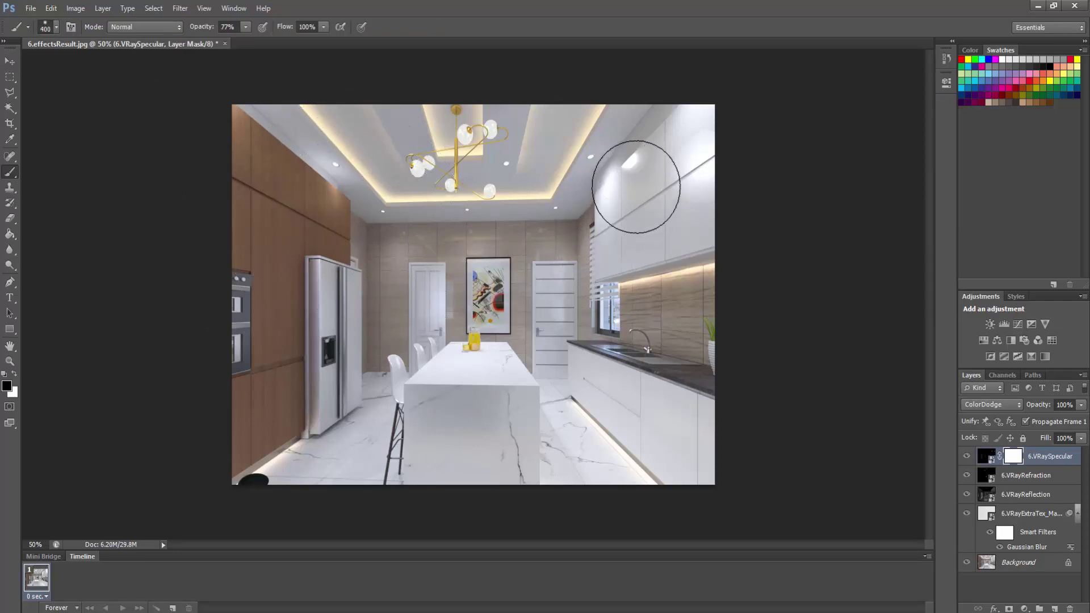
{"action": "mouse_move", "coordinate": [669, 158]}
{"action": "left_mouse_down"}
{"action": "mouse_move", "coordinate": [661, 149]}
{"action": "mouse_move", "coordinate": [593, 196]}
{"action": "mouse_move", "coordinate": [554, 333]}
{"action": "left_mouse_up"}
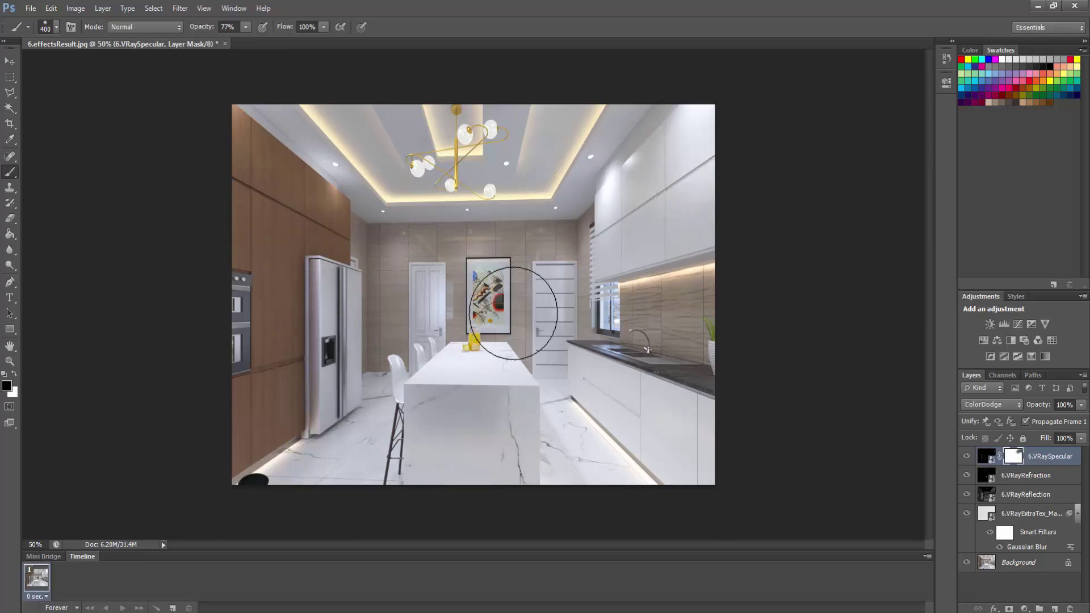
Step: Set the brush opacity to 63% and mask the specular effect around the back wall doors
{"action": "left_click", "coordinate": [245, 27]}
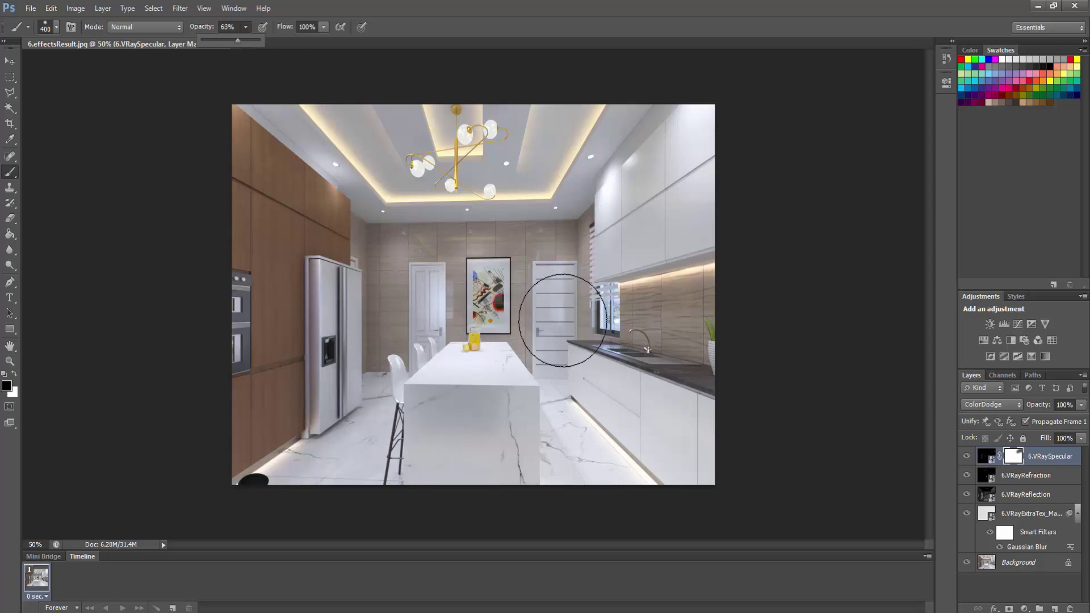
{"action": "left_click", "coordinate": [545, 287]}
{"action": "left_click", "coordinate": [438, 272]}
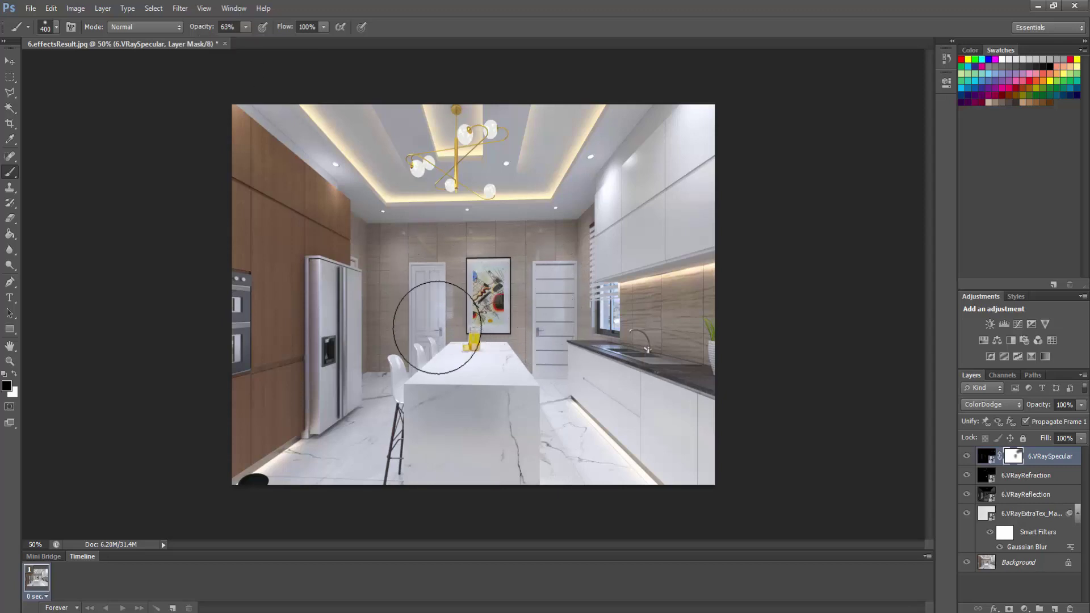
Step: Compare the image with the masked VRaySpecular layer hidden and shown
{"action": "left_click", "coordinate": [965, 456]}
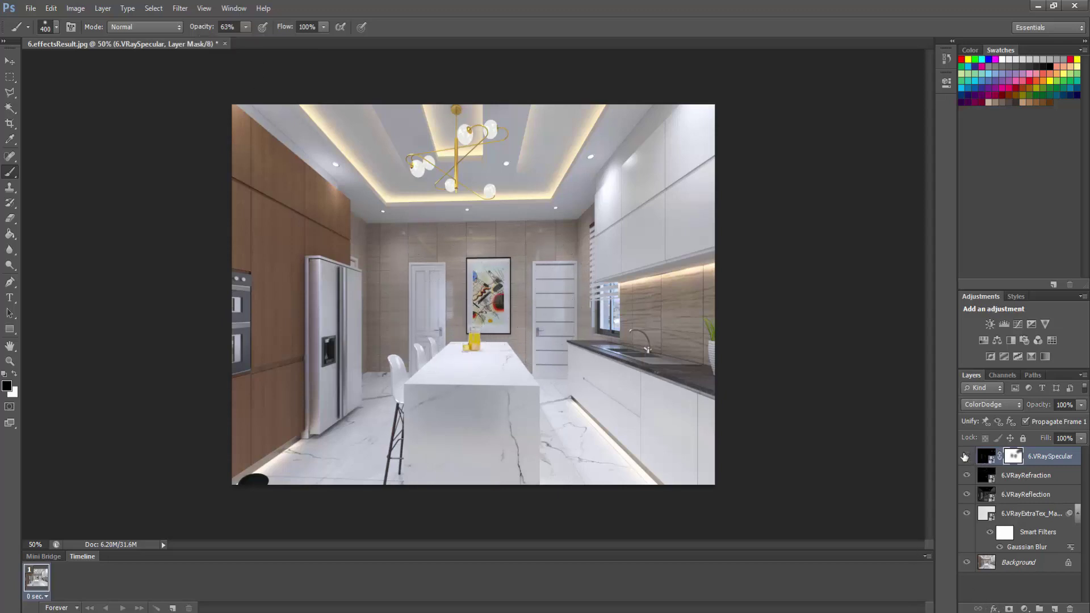
{"action": "left_click", "coordinate": [965, 456]}
{"action": "left_click", "coordinate": [964, 457]}
{"action": "left_click", "coordinate": [965, 457]}
{"action": "left_click", "coordinate": [965, 457]}
{"action": "left_click", "coordinate": [965, 456]}
{"action": "left_click", "coordinate": [965, 456]}
{"action": "left_click", "coordinate": [965, 457]}
{"action": "left_click", "coordinate": [965, 456]}
{"action": "left_click", "coordinate": [965, 456]}
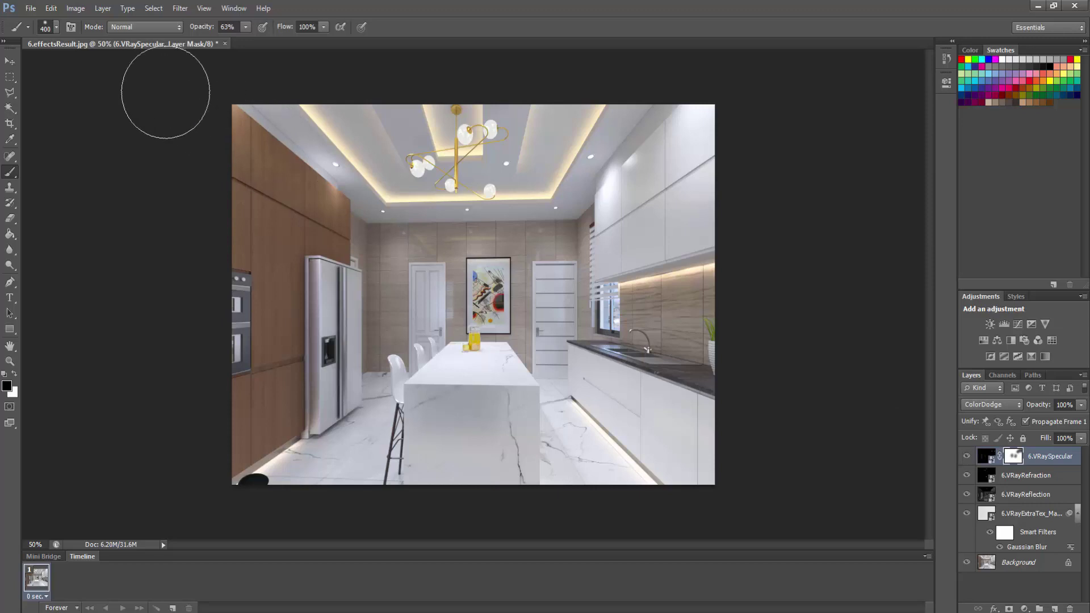
Step: Reduce the VRaySpecular layer's opacity to 75%
{"action": "left_click", "coordinate": [18, 55]}
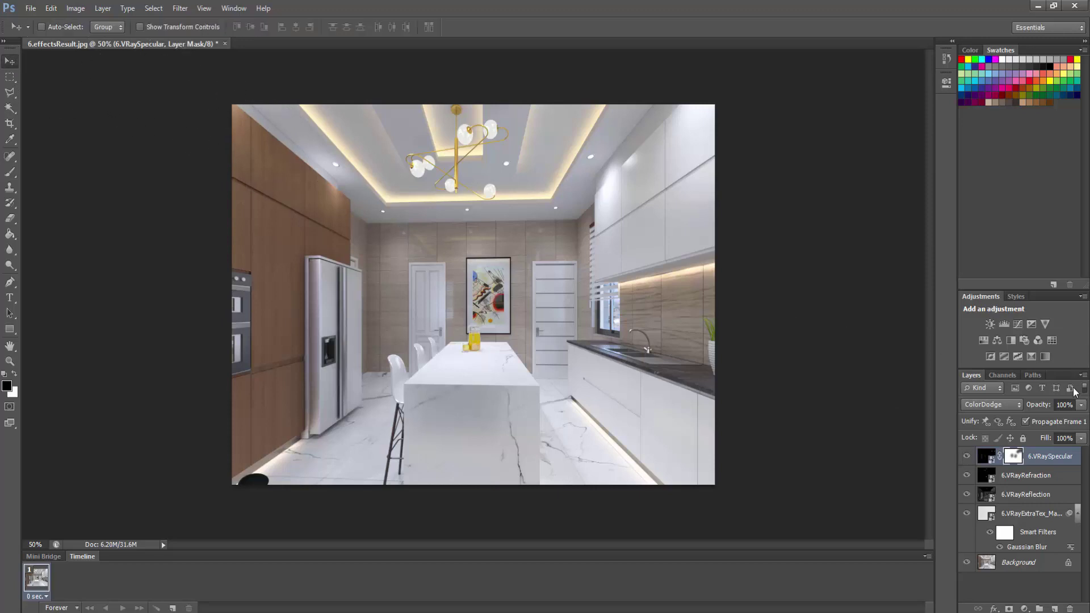
{"action": "left_click", "coordinate": [1081, 406]}
{"action": "left_click_drag", "start_coordinate": [1082, 421], "coordinate": [1074, 424]}
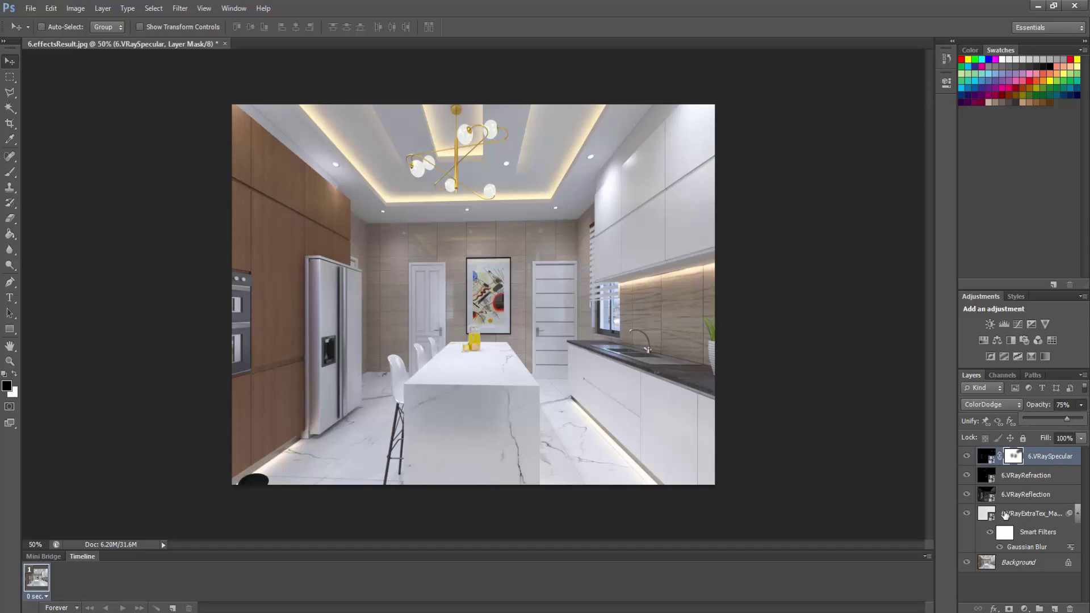
Step: Duplicate the Background layer and desaturate the copy
{"action": "key", "text": "alt+comma"}
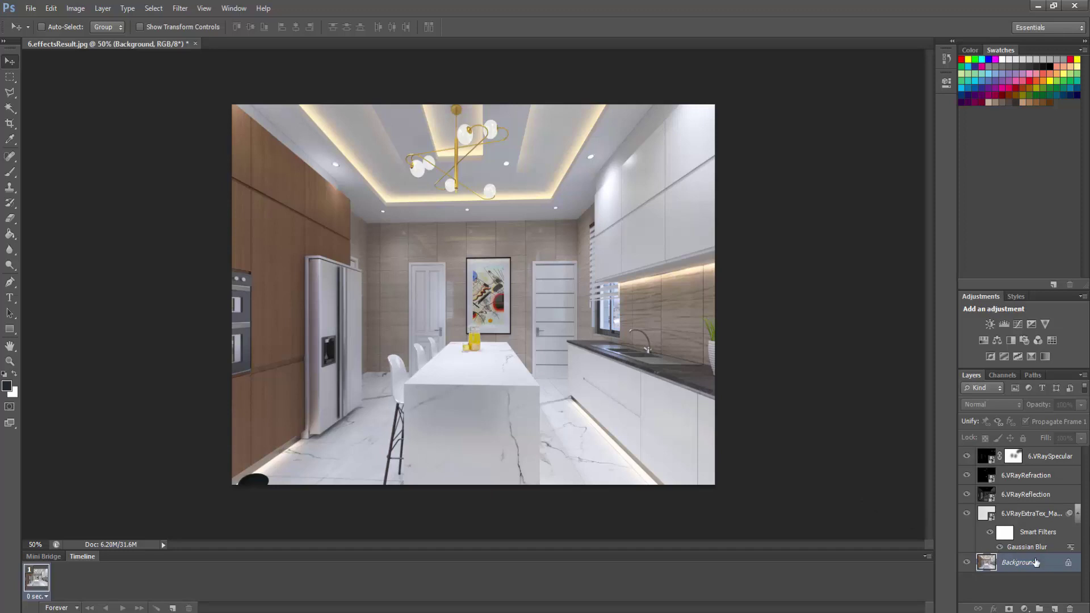
{"action": "left_click_drag", "start_coordinate": [1035, 562], "coordinate": [1053, 605]}
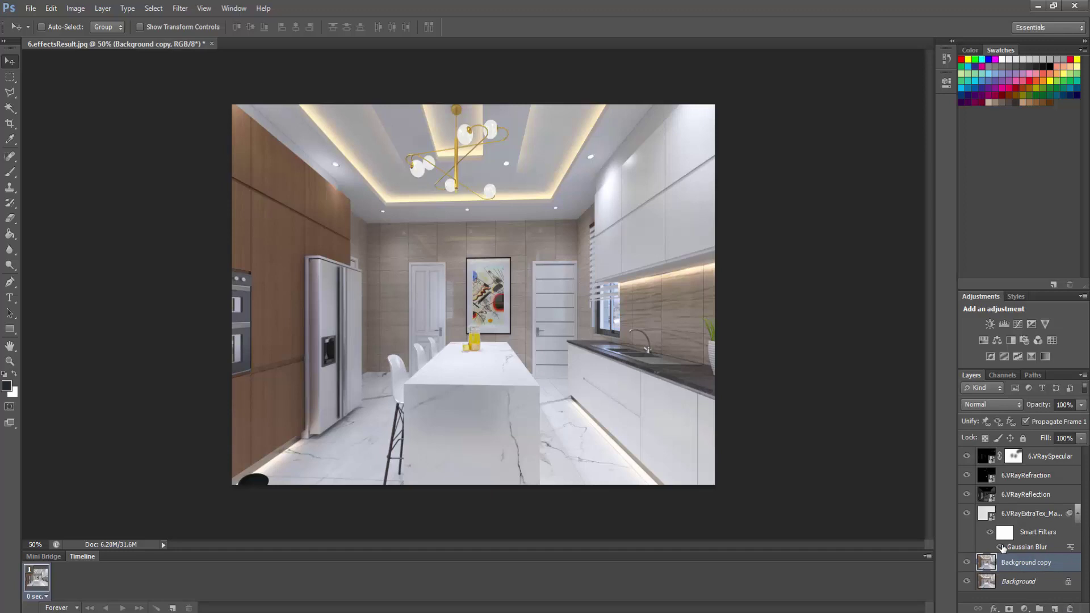
{"action": "left_click", "coordinate": [75, 8]}
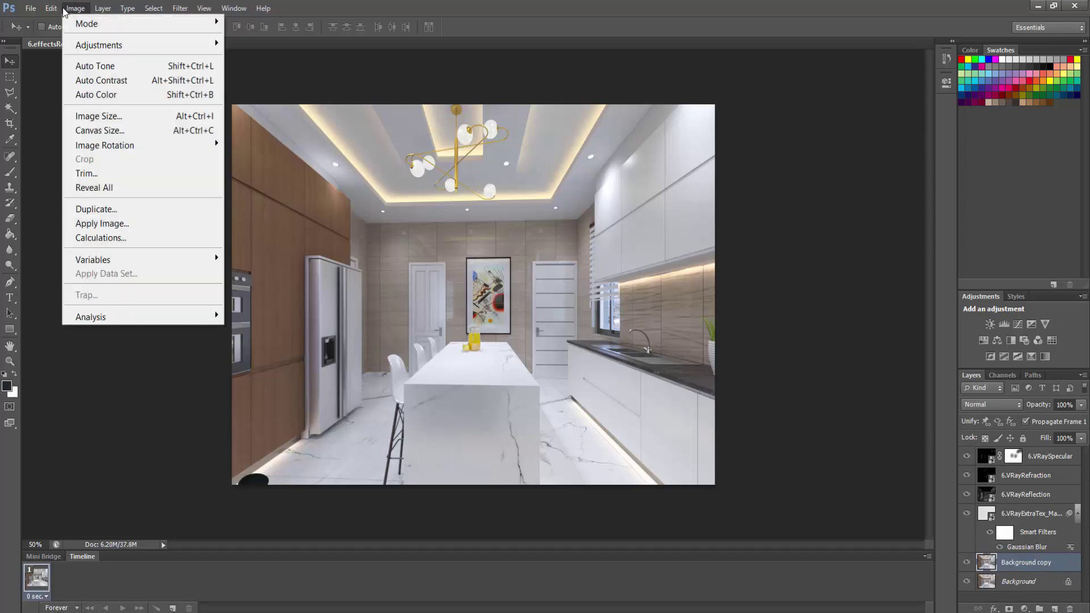
{"action": "mouse_move", "coordinate": [107, 49]}
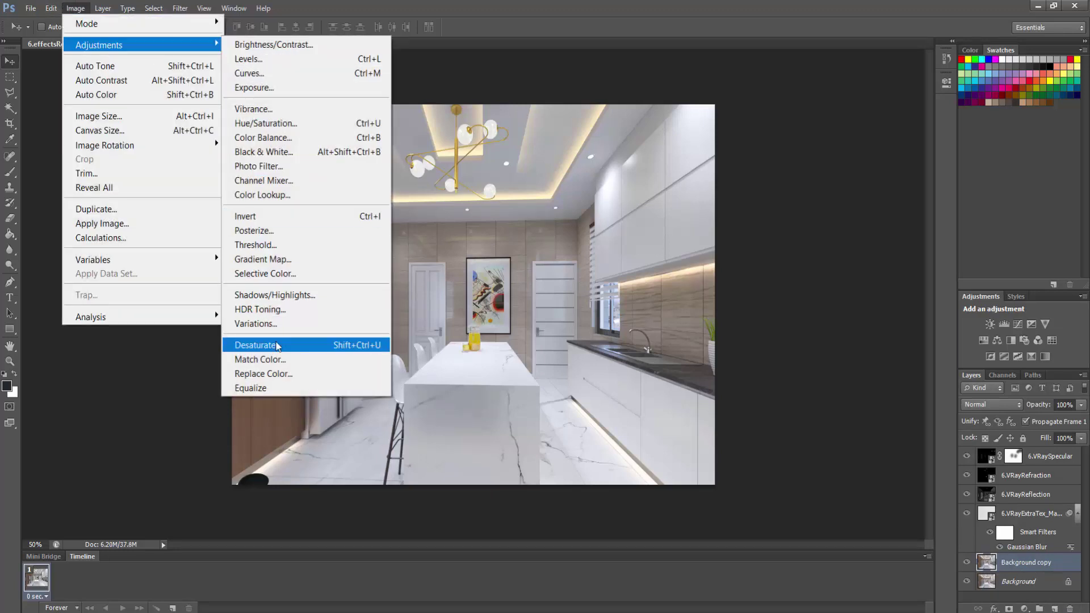
{"action": "left_click", "coordinate": [276, 346]}
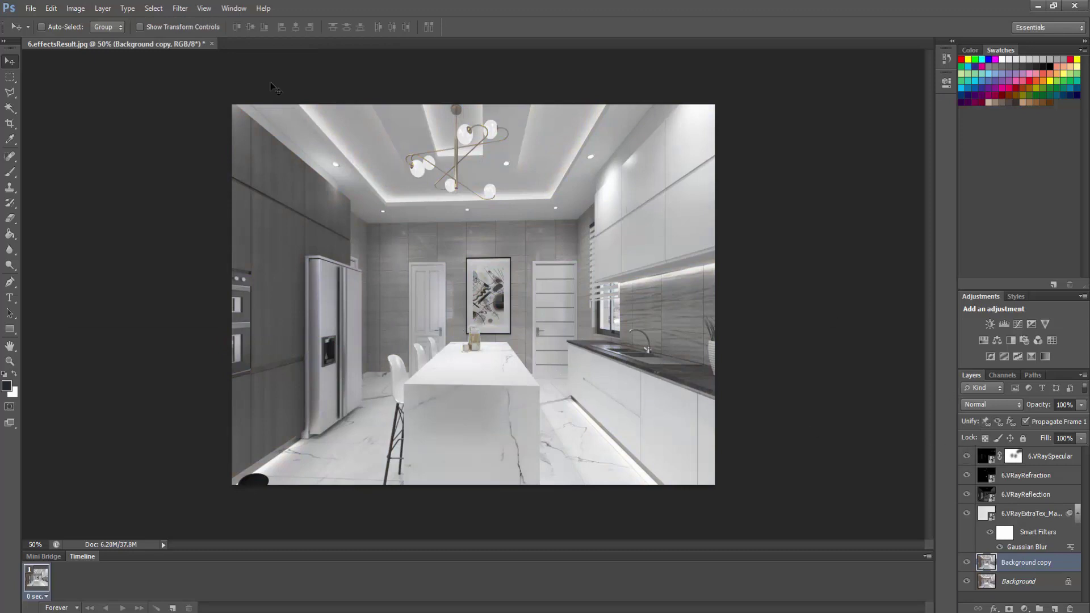
Step: Apply the High Pass filter to the desaturated Background copy with the preset radius
{"action": "left_click", "coordinate": [180, 8]}
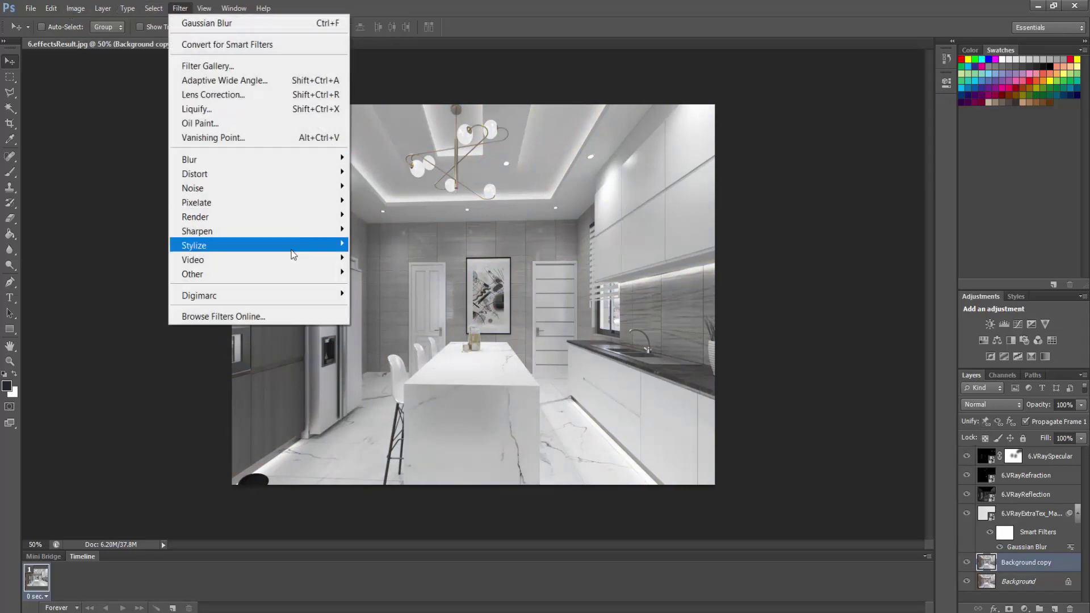
{"action": "mouse_move", "coordinate": [295, 274]}
{"action": "left_click", "coordinate": [371, 289]}
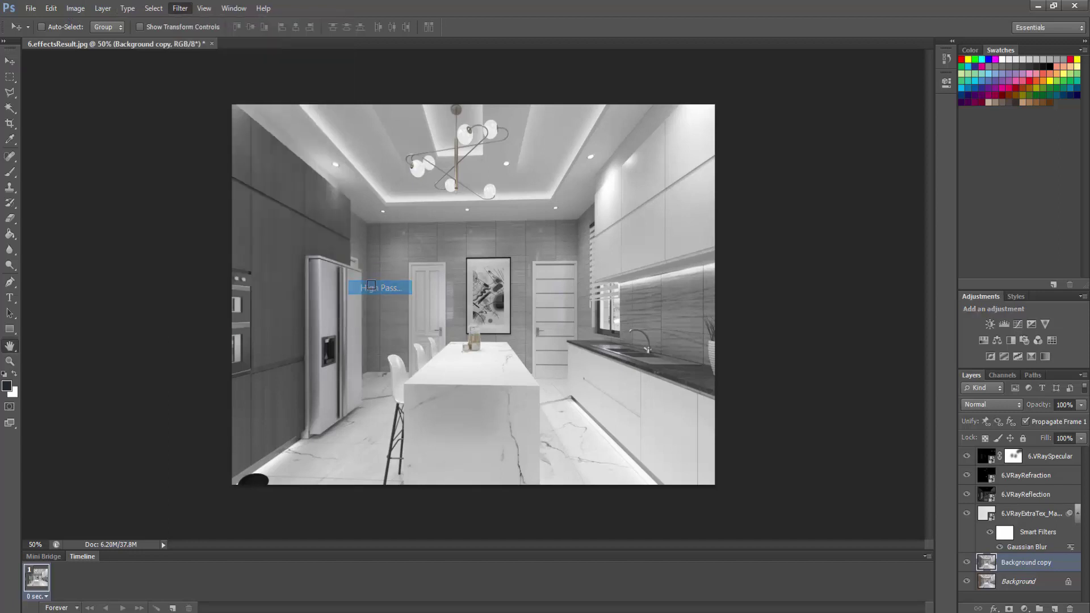
{"action": "left_click", "coordinate": [597, 170]}
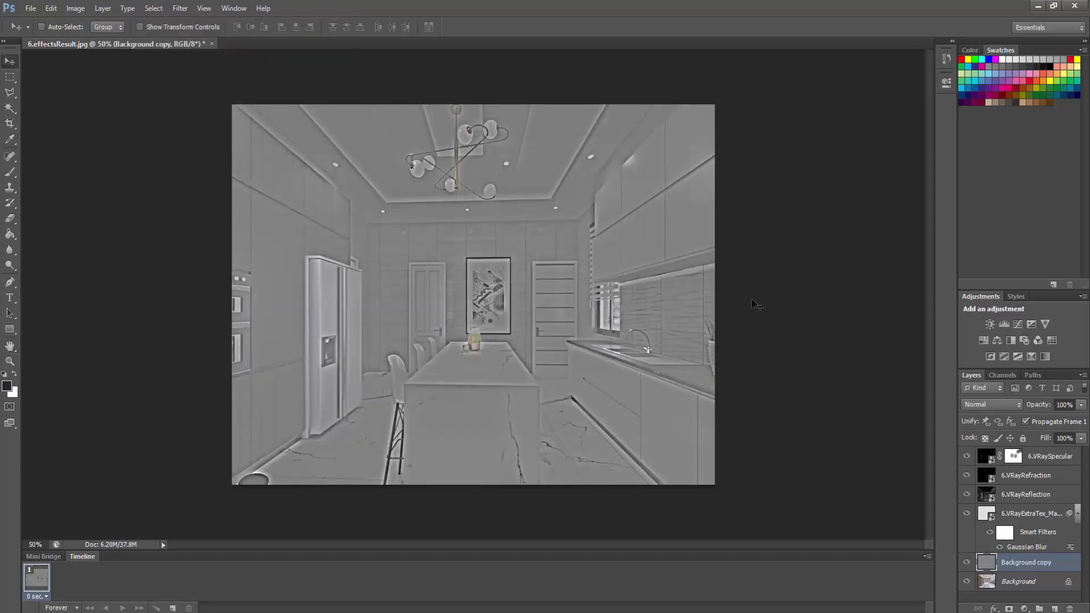
Step: Set the High Pass layer's blend mode to Overlay and compare the image with the layer hidden and shown
{"action": "left_click", "coordinate": [979, 405]}
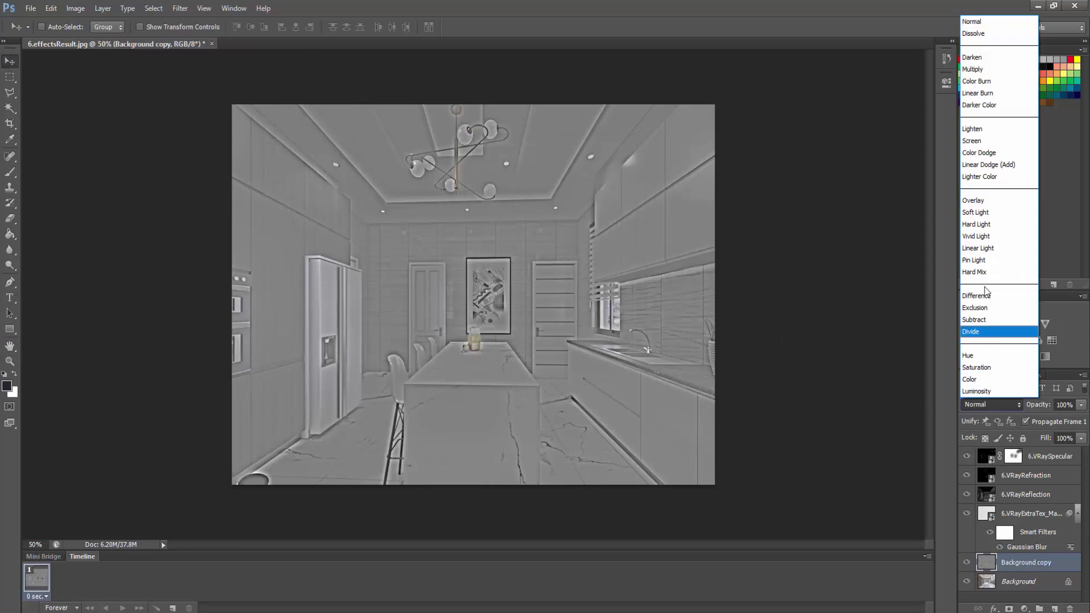
{"action": "left_click", "coordinate": [974, 201]}
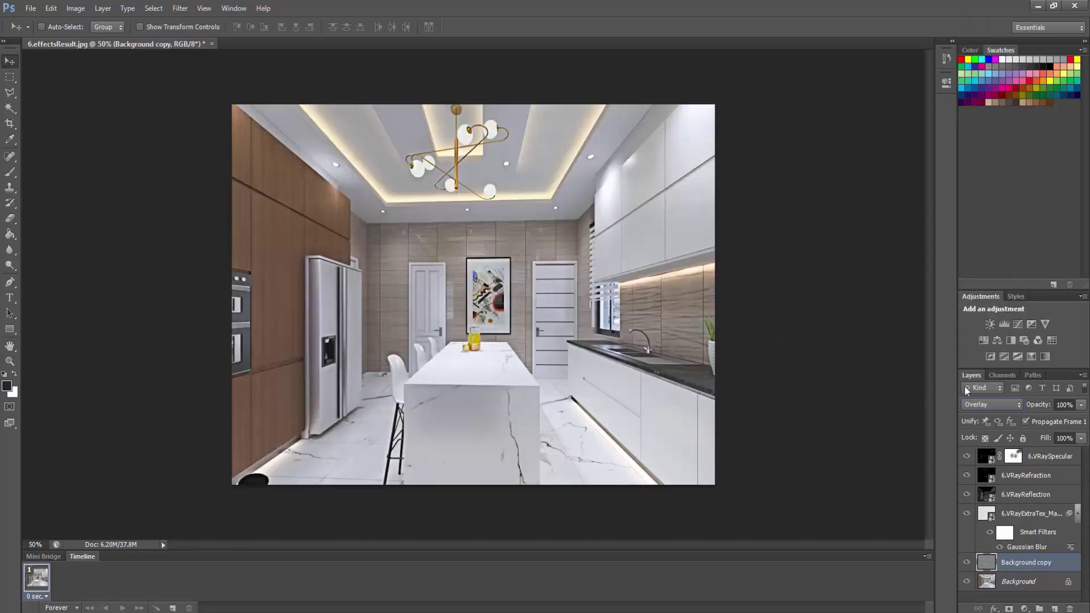
{"action": "left_click", "coordinate": [966, 563]}
{"action": "left_click", "coordinate": [967, 562]}
{"action": "left_click", "coordinate": [967, 562]}
{"action": "left_click", "coordinate": [966, 562]}
{"action": "left_click", "coordinate": [967, 563]}
{"action": "left_click", "coordinate": [967, 563]}
Step: Reduce the High Pass layer's opacity to 32% and check its sharpening effect by hiding and showing it
{"action": "left_click", "coordinate": [1080, 409]}
{"action": "left_click_drag", "start_coordinate": [1080, 418], "coordinate": [1058, 421]}
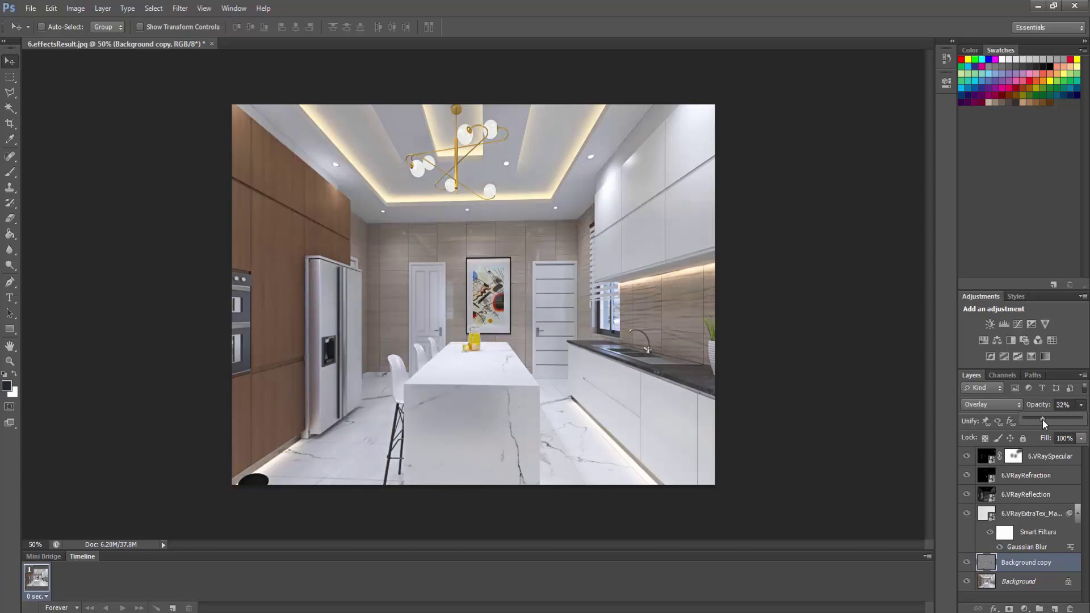
{"action": "left_click", "coordinate": [966, 562]}
{"action": "left_click", "coordinate": [966, 562]}
{"action": "left_click", "coordinate": [966, 562]}
{"action": "left_click", "coordinate": [965, 562]}
{"action": "left_click", "coordinate": [966, 562]}
{"action": "left_click", "coordinate": [967, 560]}
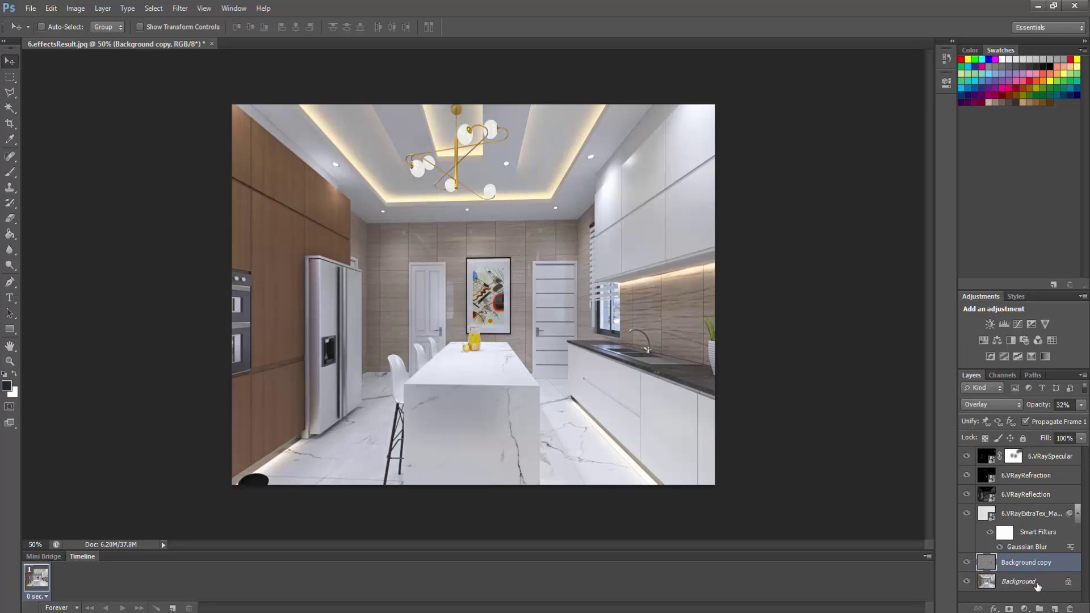
Step: Duplicate the Background layer a second time and desaturate this new copy
{"action": "left_click_drag", "start_coordinate": [1036, 583], "coordinate": [1054, 608]}
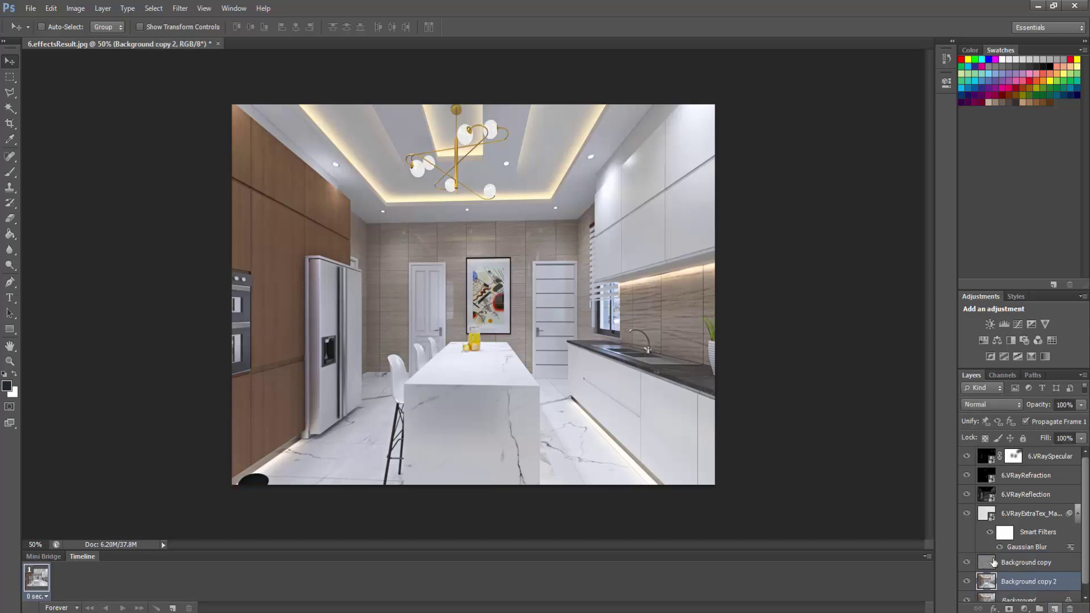
{"action": "left_click", "coordinate": [75, 8]}
{"action": "mouse_move", "coordinate": [114, 45]}
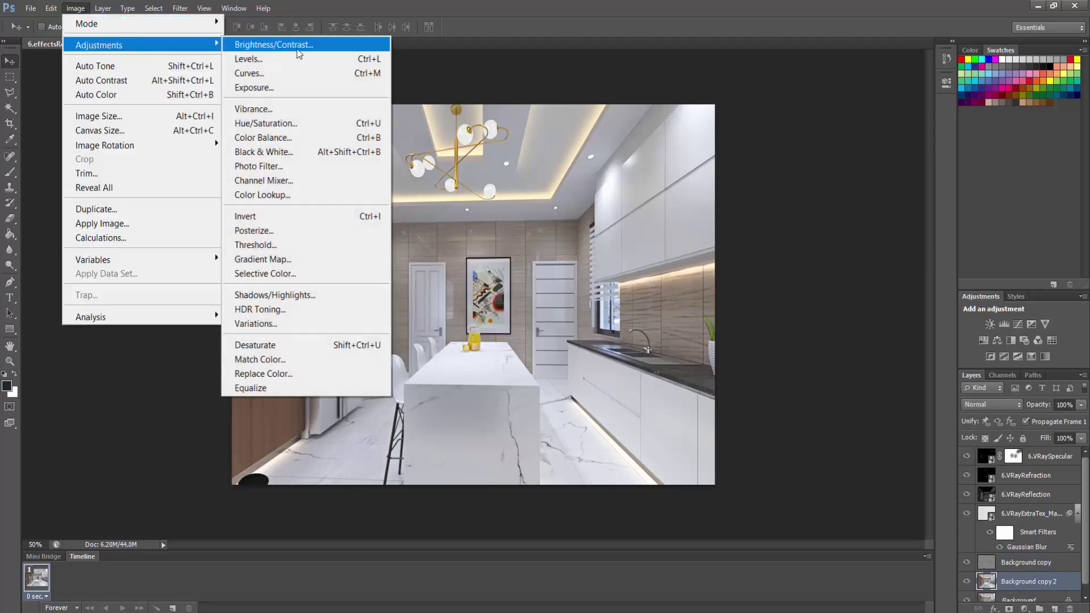
{"action": "left_click", "coordinate": [382, 345]}
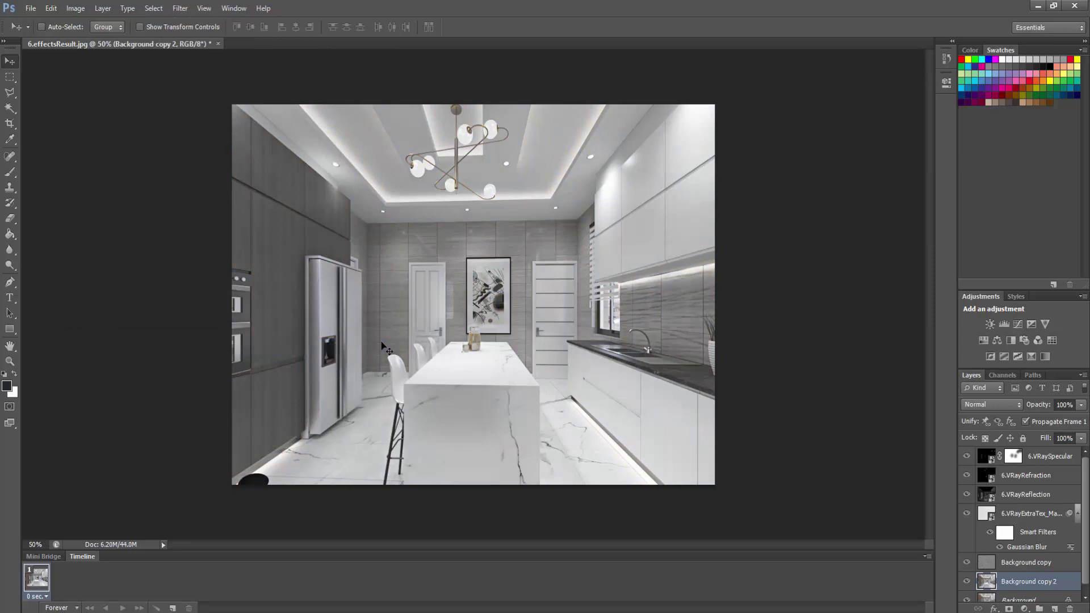
Step: Set the desaturated Background copy 2 layer to Soft Light blending and compare the image with it hidden and shown
{"action": "left_click", "coordinate": [968, 406]}
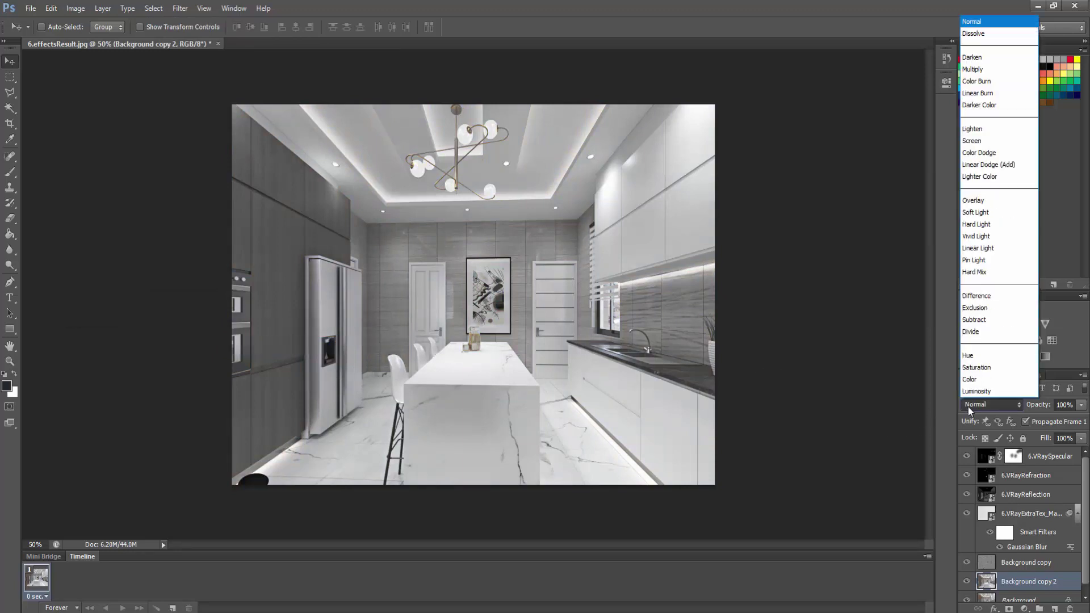
{"action": "left_click", "coordinate": [982, 213]}
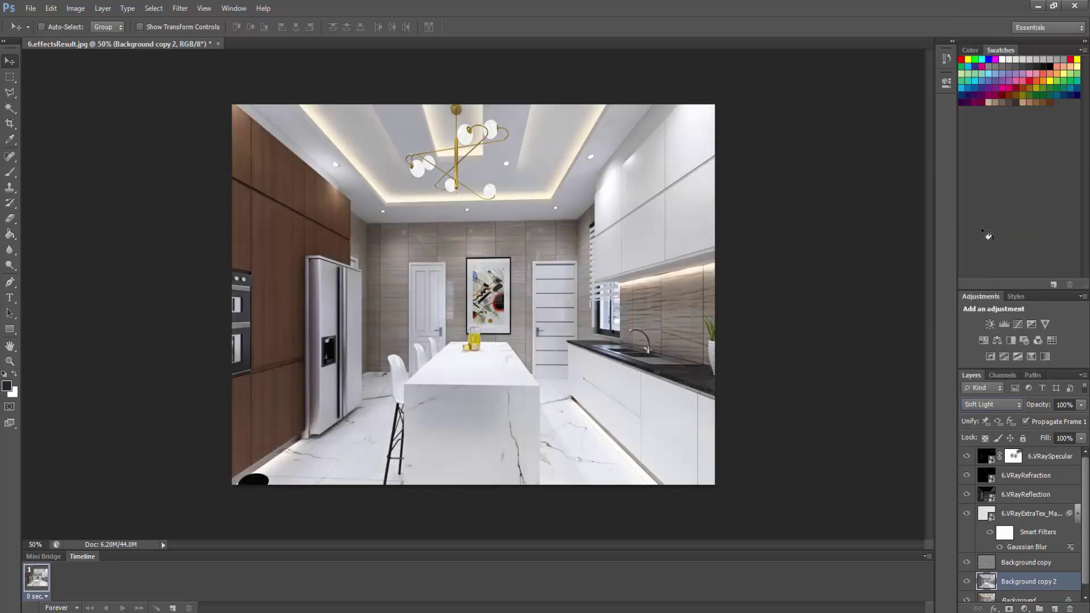
{"action": "left_click", "coordinate": [967, 581]}
{"action": "left_click", "coordinate": [968, 583]}
{"action": "left_click", "coordinate": [968, 581]}
{"action": "left_click", "coordinate": [967, 582]}
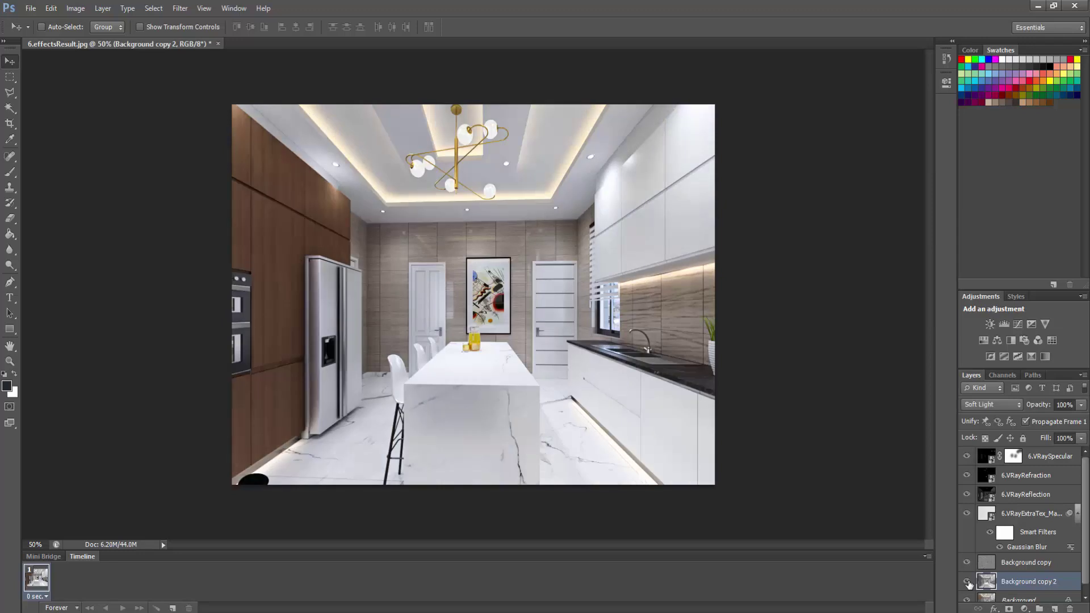
Step: Reduce the Background copy 2 layer's opacity to 30% and check its effect
{"action": "left_click", "coordinate": [1081, 405]}
{"action": "left_click_drag", "start_coordinate": [1047, 420], "coordinate": [1034, 421]}
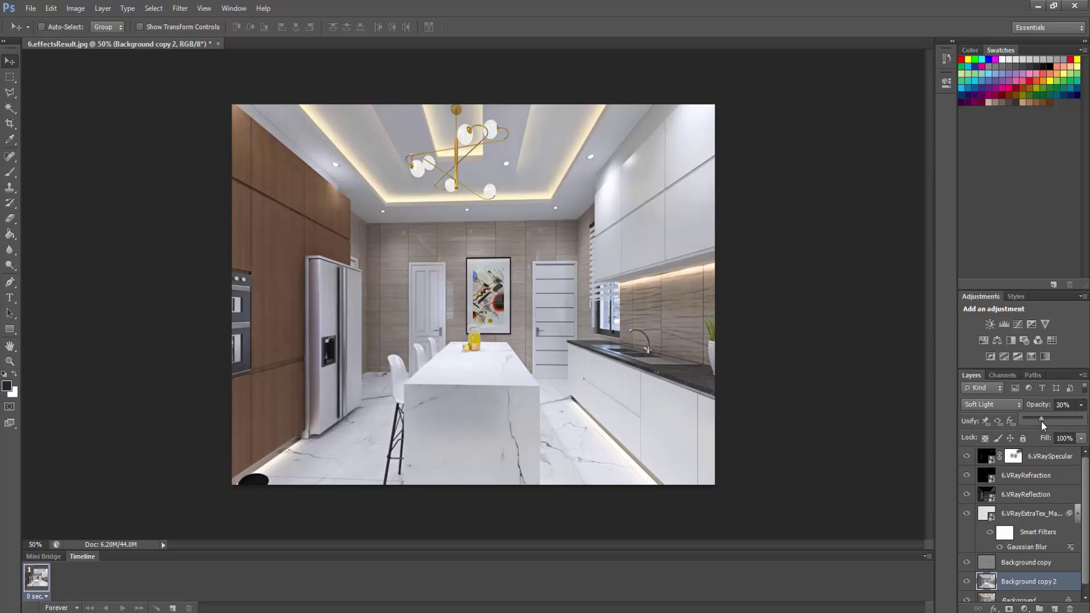
{"action": "left_click", "coordinate": [970, 581]}
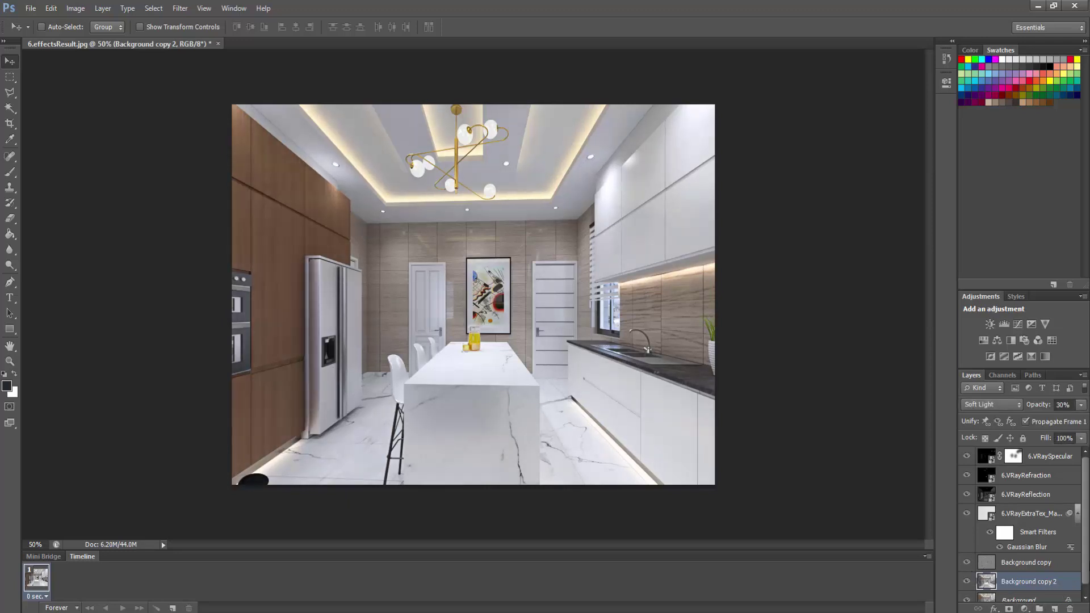
Step: Duplicate the Background layer a third time, keeping this copy in colour directly above the original
{"action": "scroll", "coordinate": [1088, 547], "scroll_direction": "down", "scroll_amount": 1}
{"action": "left_click", "coordinate": [1048, 592]}
{"action": "left_click_drag", "start_coordinate": [1048, 595], "coordinate": [1054, 609]}
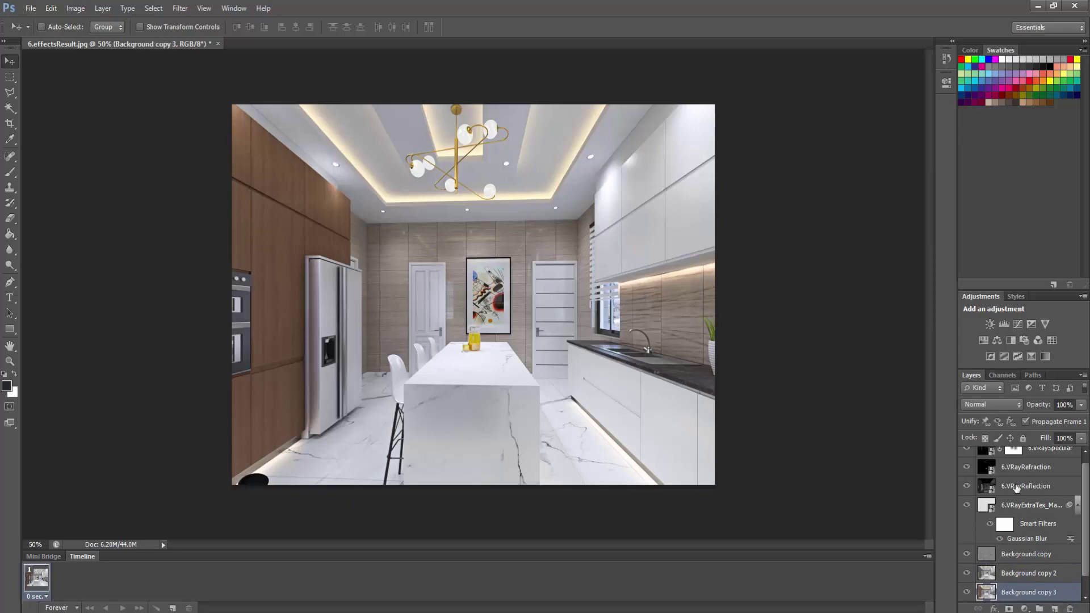
{"action": "scroll", "coordinate": [1012, 581], "scroll_direction": "down", "scroll_amount": 1}
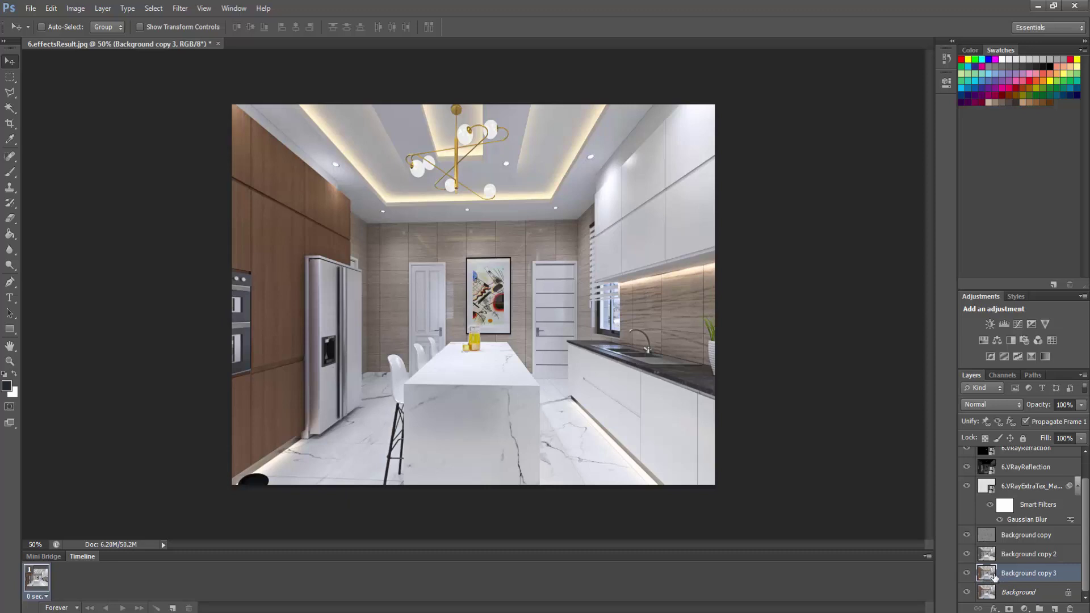
Step: Set the colour Background copy 3 layer to Soft Light blending and compare the image with it hidden and shown
{"action": "left_click", "coordinate": [993, 404]}
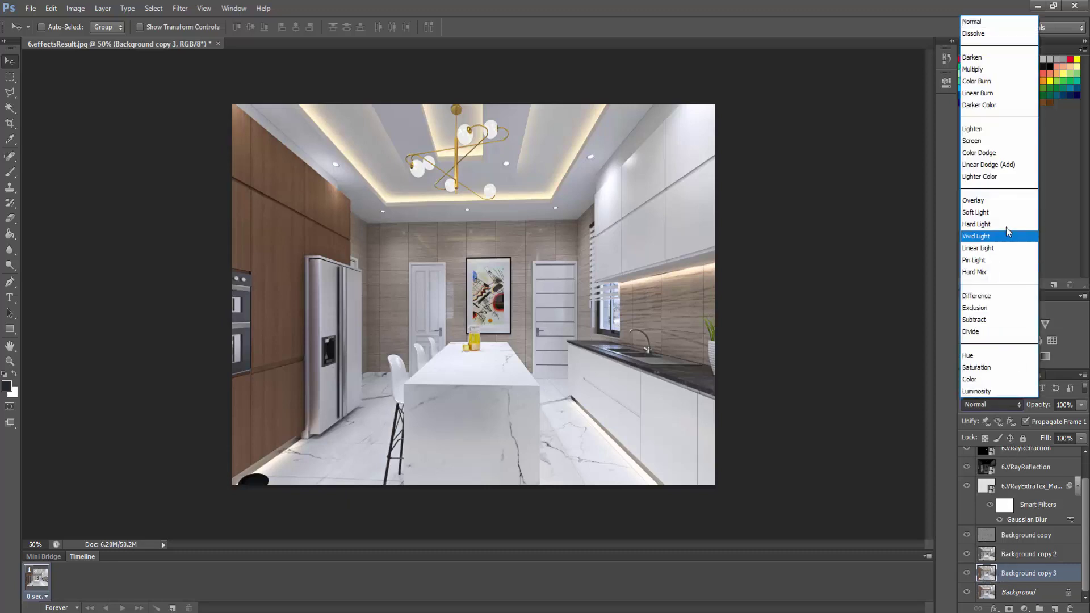
{"action": "left_click", "coordinate": [987, 216]}
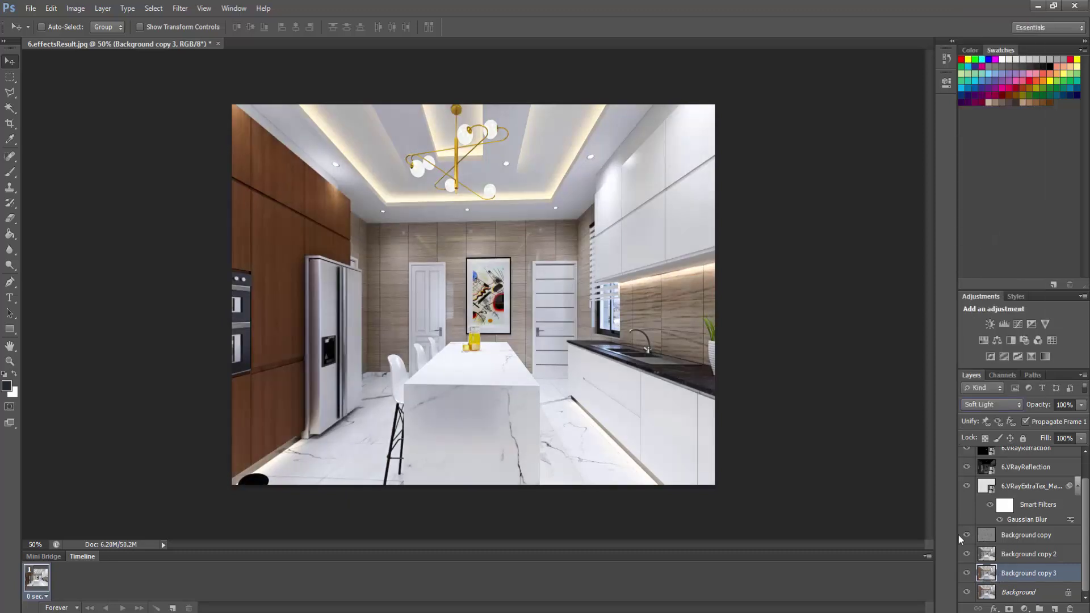
{"action": "left_click", "coordinate": [966, 575]}
{"action": "left_click", "coordinate": [965, 575]}
{"action": "left_click", "coordinate": [967, 575]}
{"action": "left_click", "coordinate": [967, 575]}
Step: Reduce the Background copy 3 layer's opacity to 24%, then select the Background copy 2 layer
{"action": "left_click", "coordinate": [1080, 405]}
{"action": "left_click_drag", "start_coordinate": [1080, 419], "coordinate": [1032, 421]}
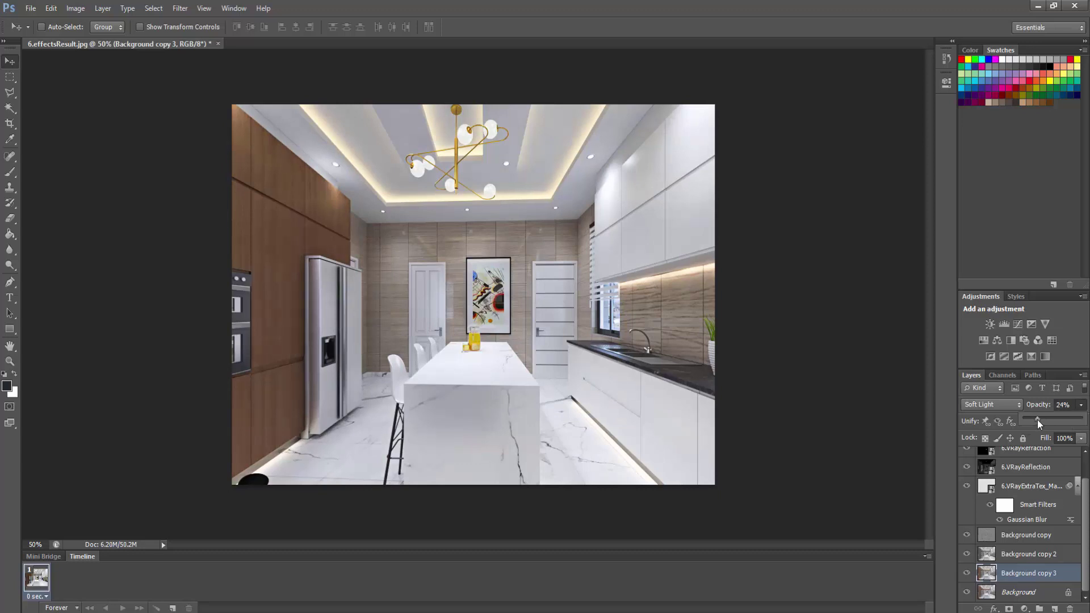
{"action": "left_click", "coordinate": [1011, 562]}
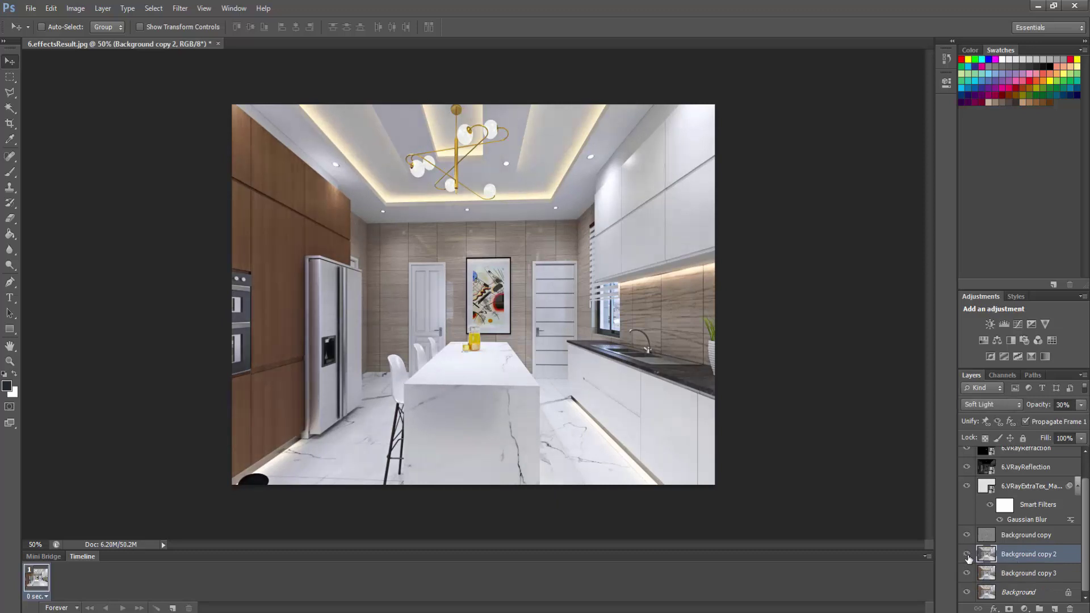
Step: Reduce the Background copy 2 layer's opacity to 20% and stamp all visible layers into a new layer above 6.VRaySpecular
{"action": "left_click", "coordinate": [1080, 405]}
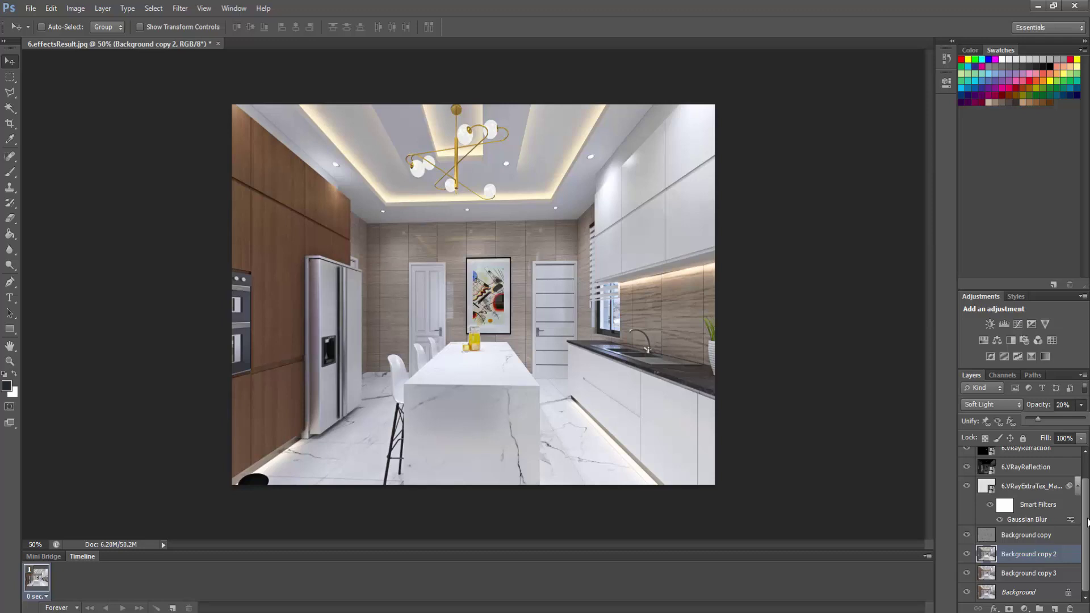
{"action": "scroll", "coordinate": [1087, 522], "scroll_direction": "up", "scroll_amount": 2}
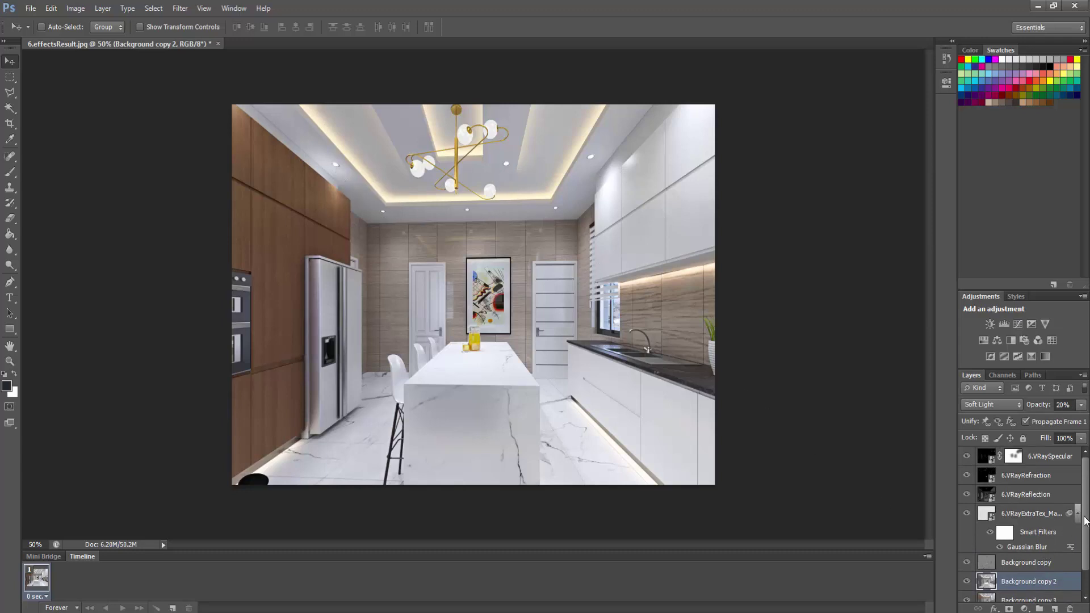
{"action": "left_click", "coordinate": [1027, 454]}
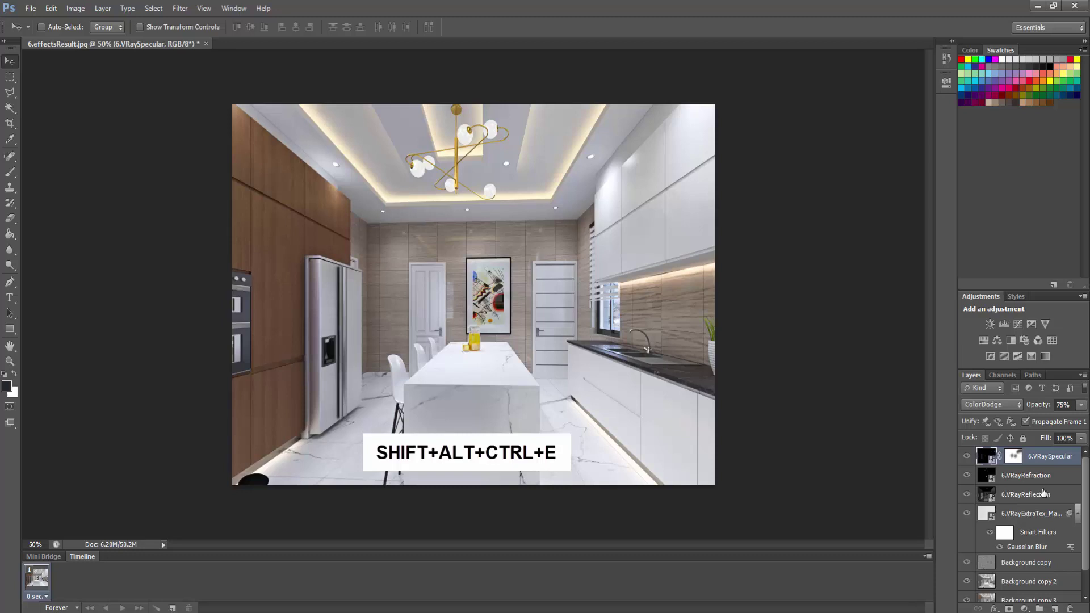
{"action": "key", "text": "shift+alt+ctrl+e"}
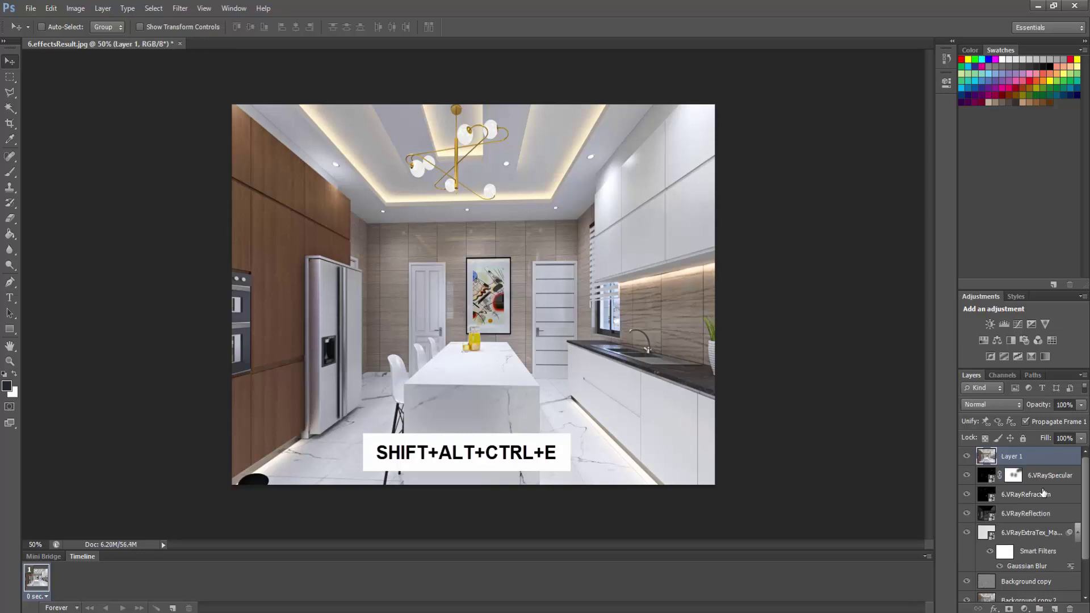
{"action": "scroll", "coordinate": [1049, 499], "scroll_direction": "down", "scroll_amount": 1}
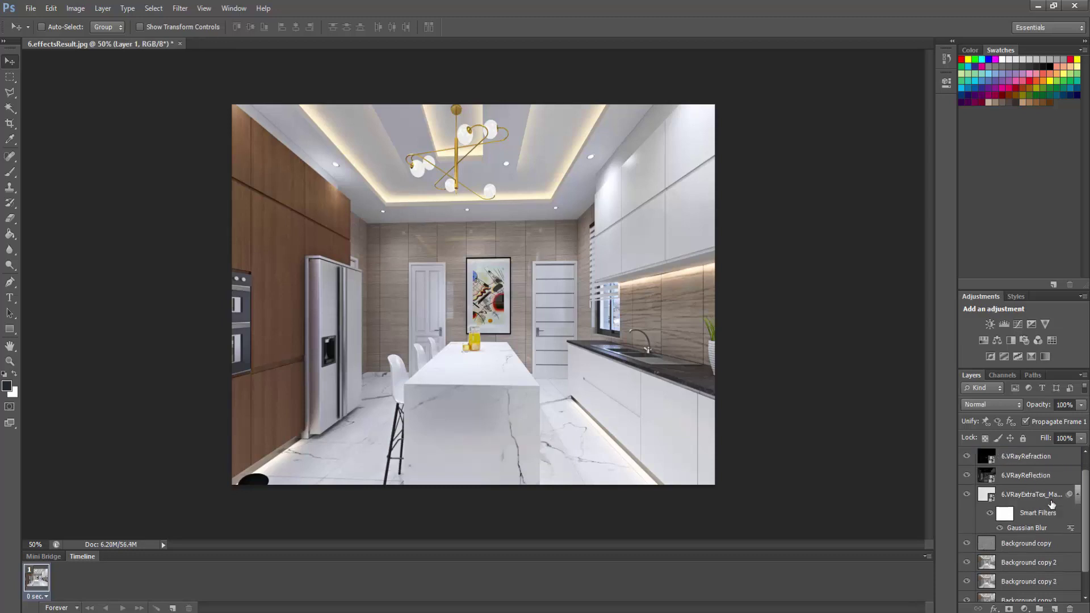
Step: Group all layers from 6.VRaySpecular down to Background copy 3, leaving Layer 1 and Background outside the group
{"action": "scroll", "coordinate": [1039, 491], "scroll_direction": "up", "scroll_amount": 1}
{"action": "left_click", "coordinate": [1033, 471]}
{"action": "scroll", "coordinate": [1034, 493], "scroll_direction": "down", "scroll_amount": 2}
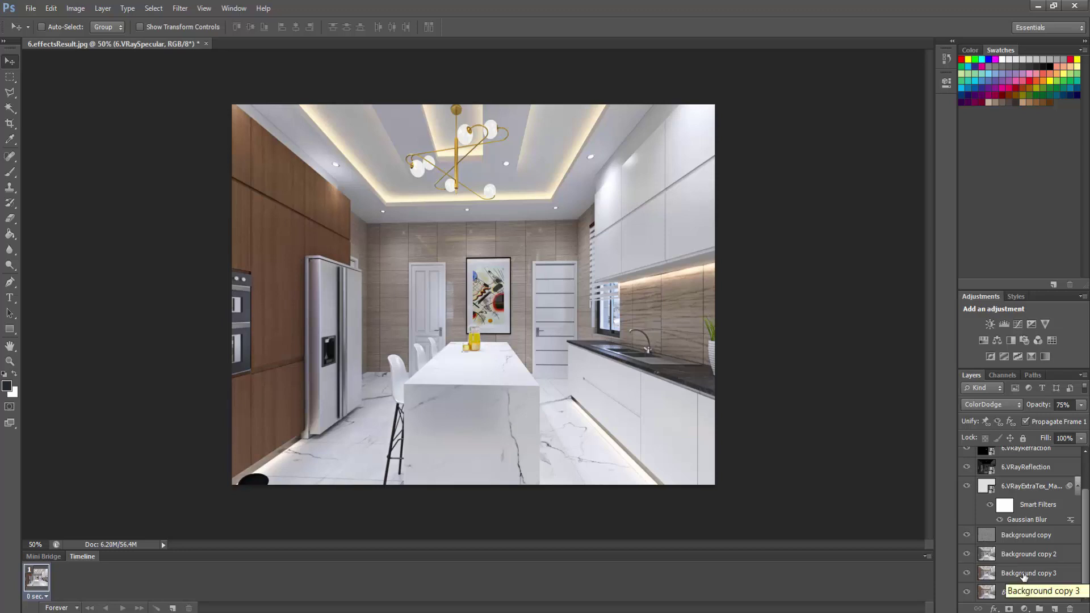
{"action": "left_click", "coordinate": [1022, 574], "text": "shift"}
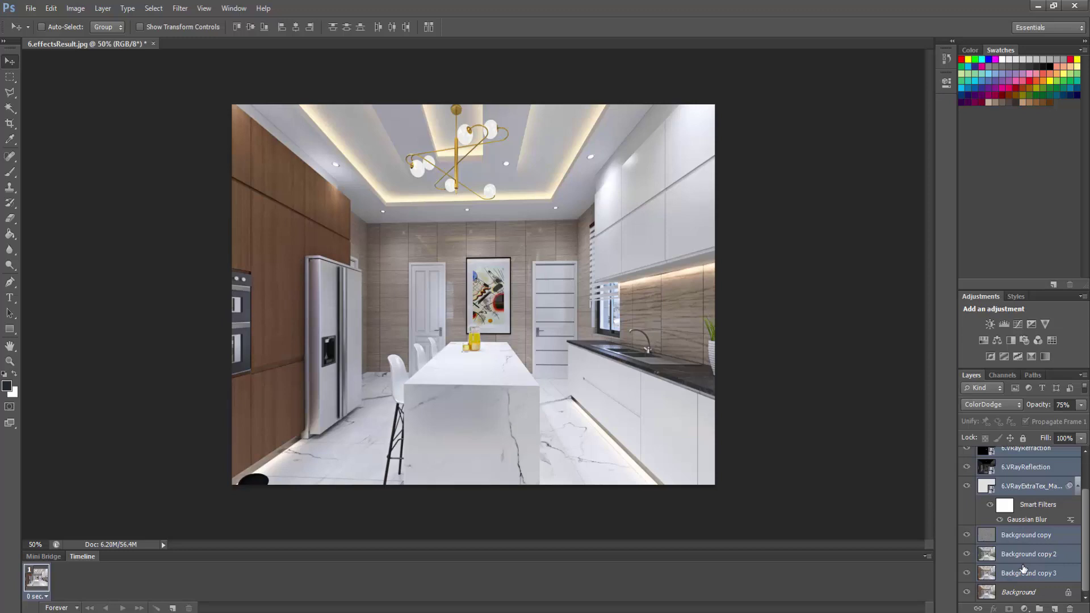
{"action": "scroll", "coordinate": [1025, 504], "scroll_direction": "up", "scroll_amount": 2}
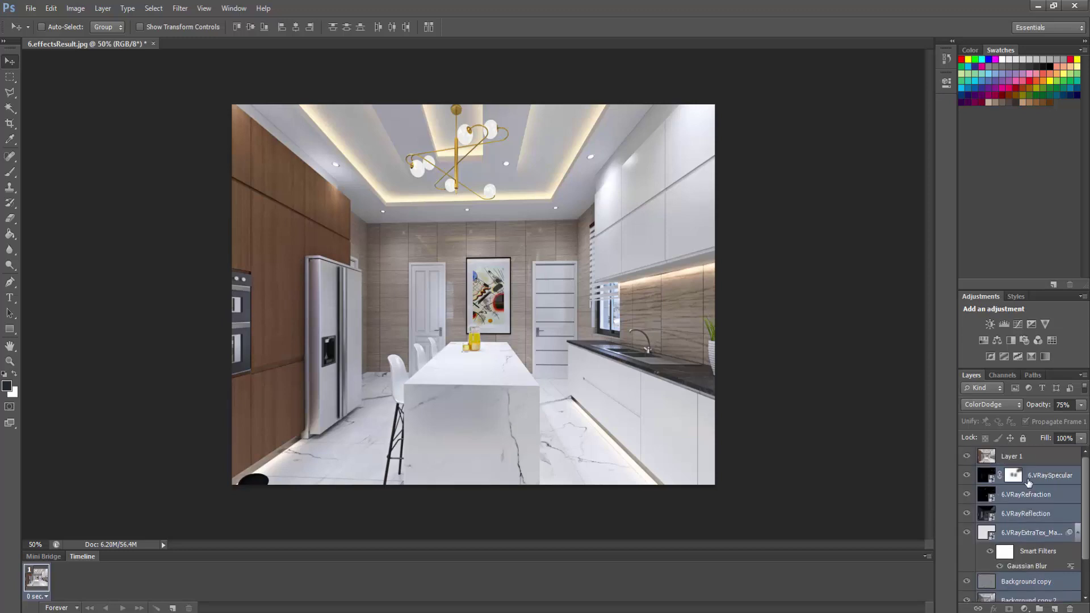
{"action": "left_click", "coordinate": [1030, 479]}
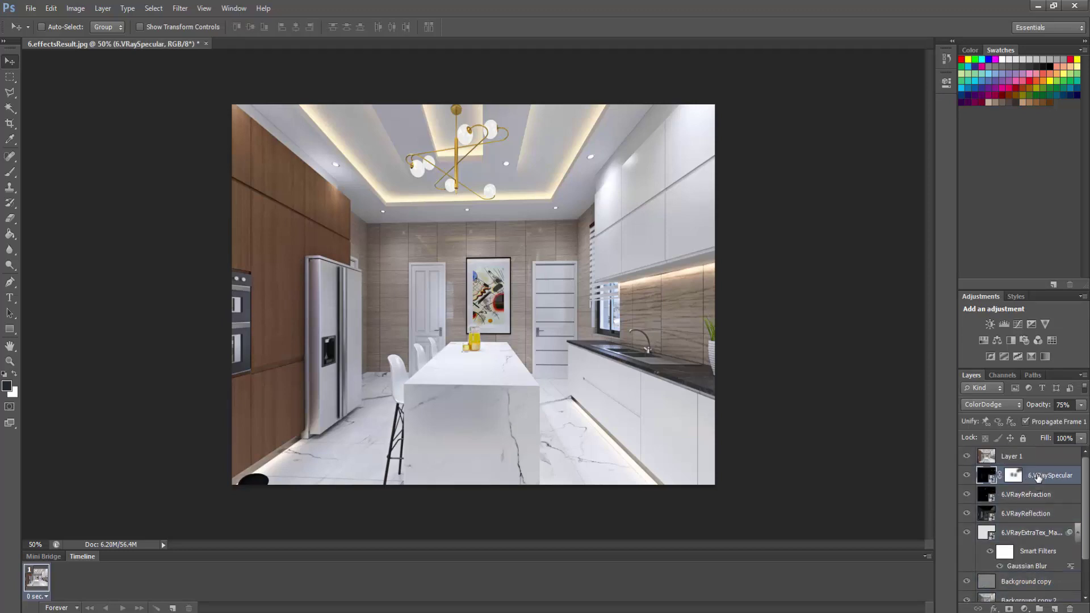
{"action": "scroll", "coordinate": [1039, 478], "scroll_direction": "down", "scroll_amount": 2}
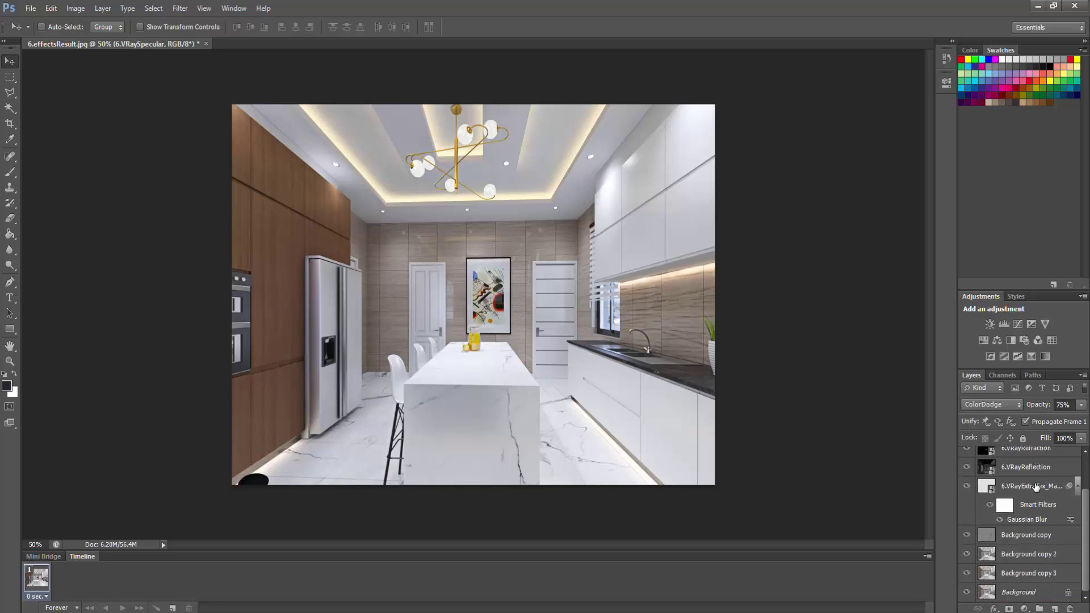
{"action": "left_click", "coordinate": [1024, 572], "text": "shift"}
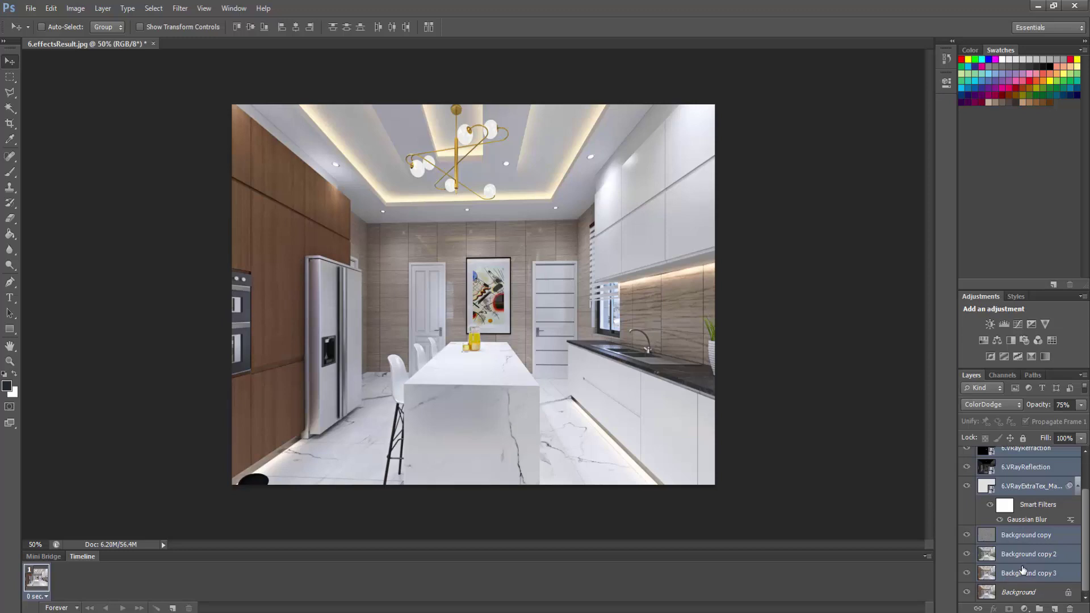
{"action": "key", "text": "ctrl+g"}
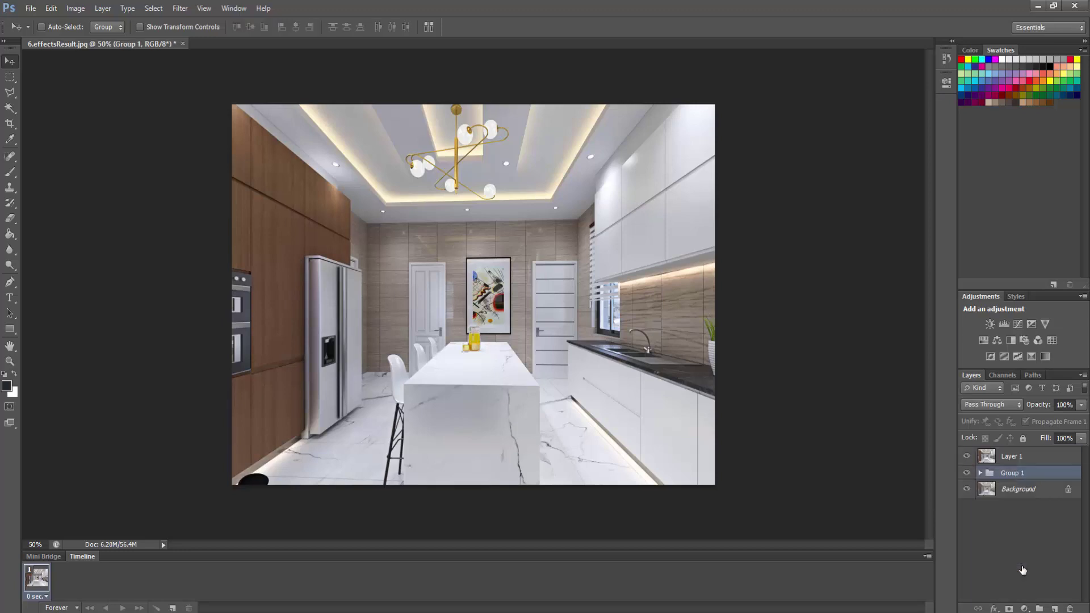
Step: Hide Layer 1 and toggle Group 1's visibility to compare the image with and without the grouped effects
{"action": "left_click", "coordinate": [967, 457]}
{"action": "left_click", "coordinate": [966, 472]}
{"action": "left_click", "coordinate": [966, 473]}
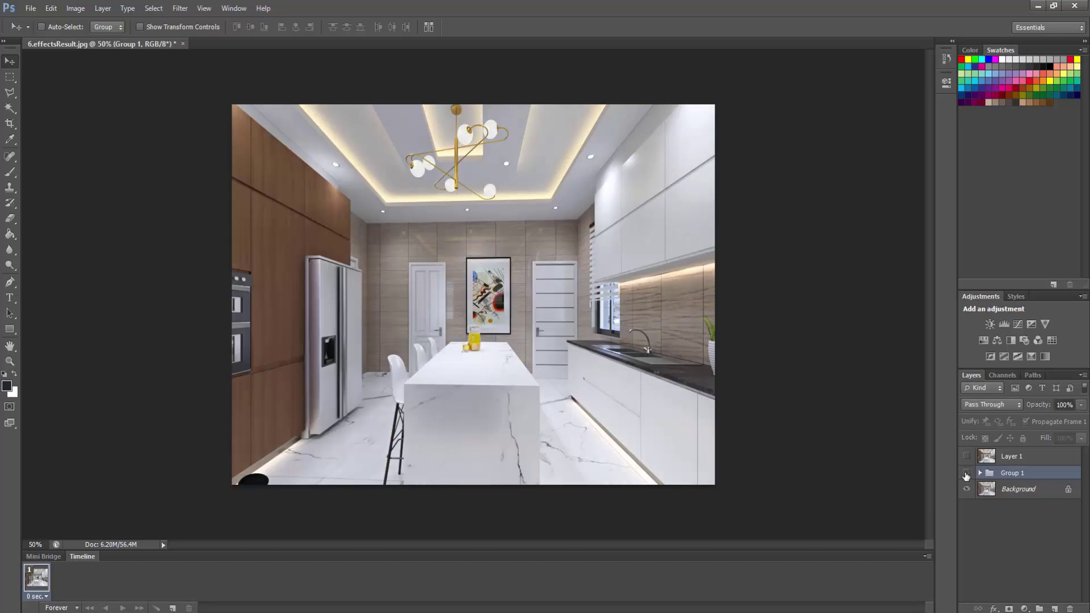
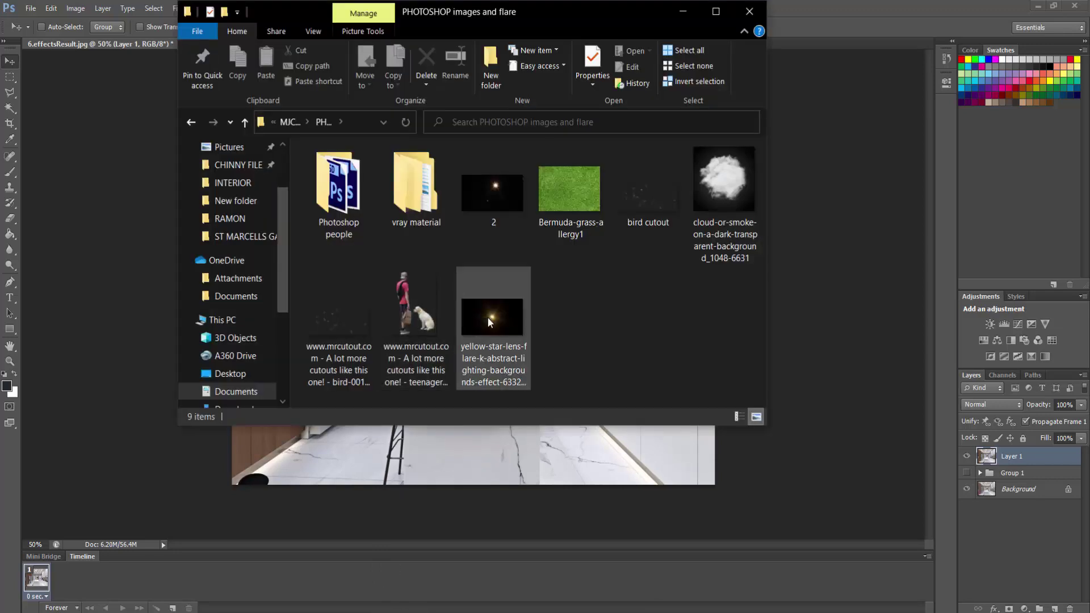
Step: Place the yellow-star-lens-flare image at its original size above Layer 1, positioned over the ceiling between the chandelier and the white cabinets
{"action": "left_click", "coordinate": [488, 316]}
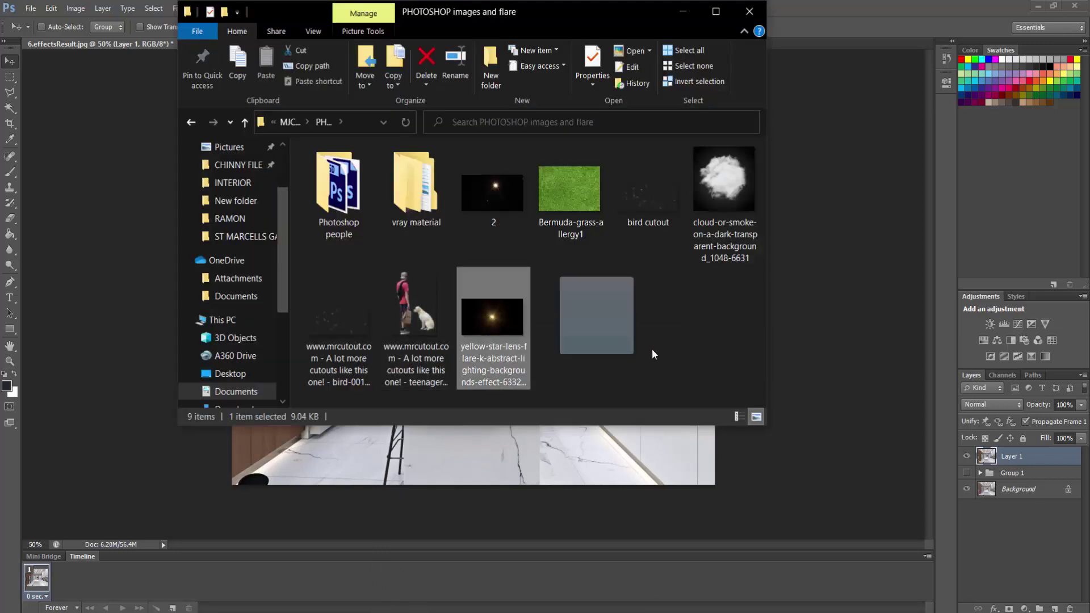
{"action": "key", "text": "Return"}
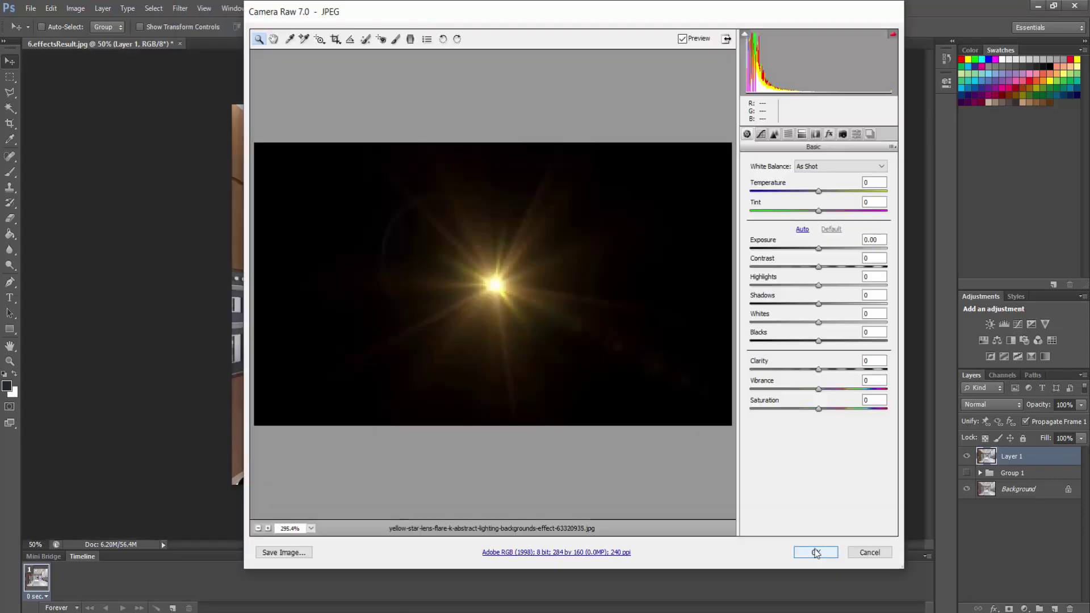
{"action": "left_click", "coordinate": [815, 552]}
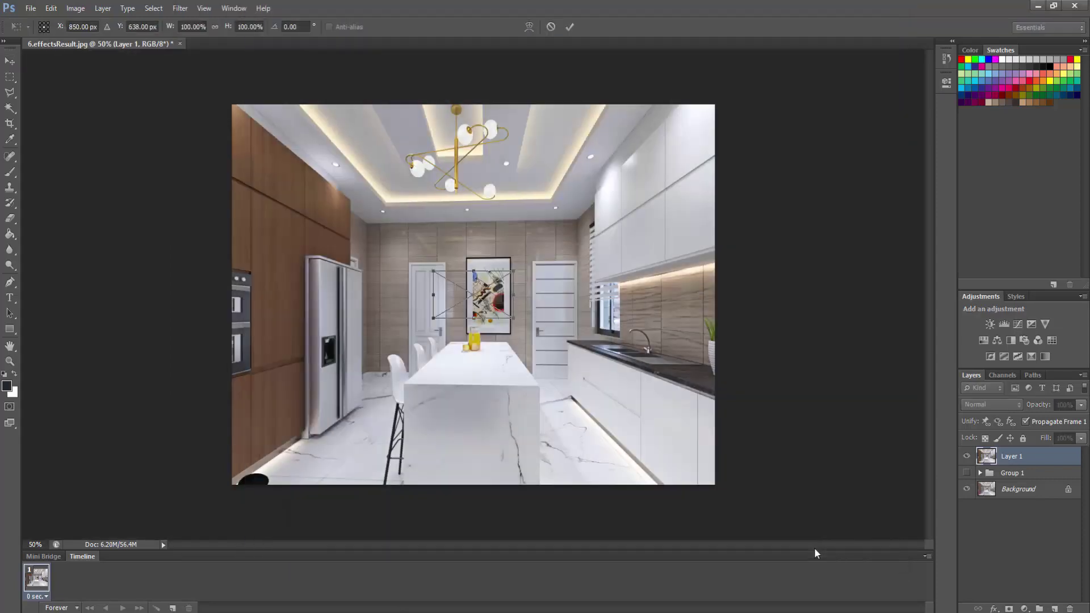
{"action": "left_click_drag", "start_coordinate": [501, 298], "coordinate": [580, 184]}
{"action": "left_click", "coordinate": [570, 28]}
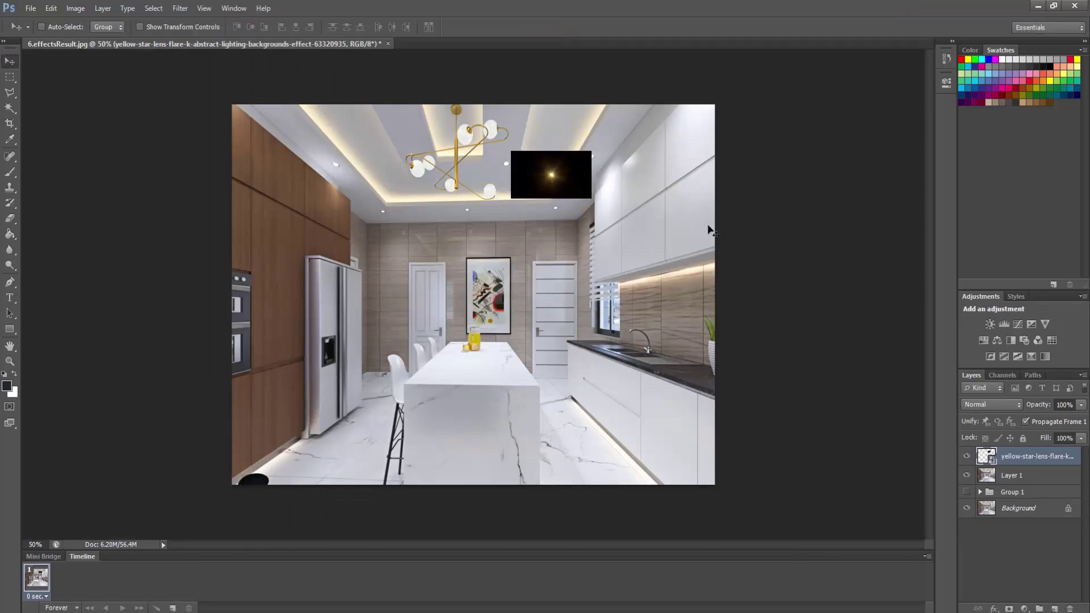
Step: Set the lens flare layer to Screen blending and align the flare with the rear ceiling spotlight near the white cabinets
{"action": "left_click", "coordinate": [977, 404]}
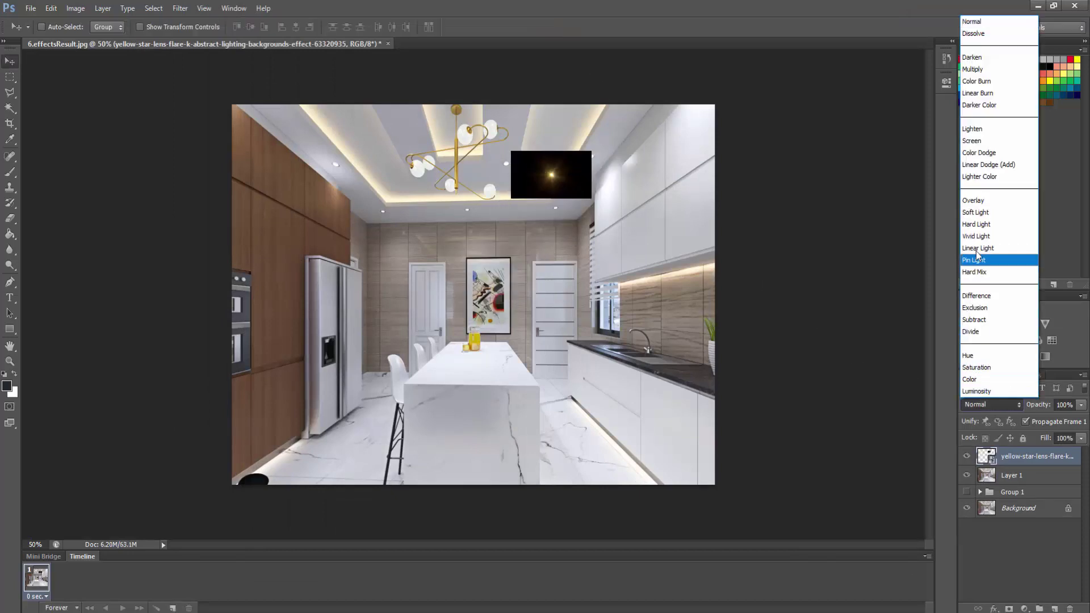
{"action": "left_click", "coordinate": [965, 142]}
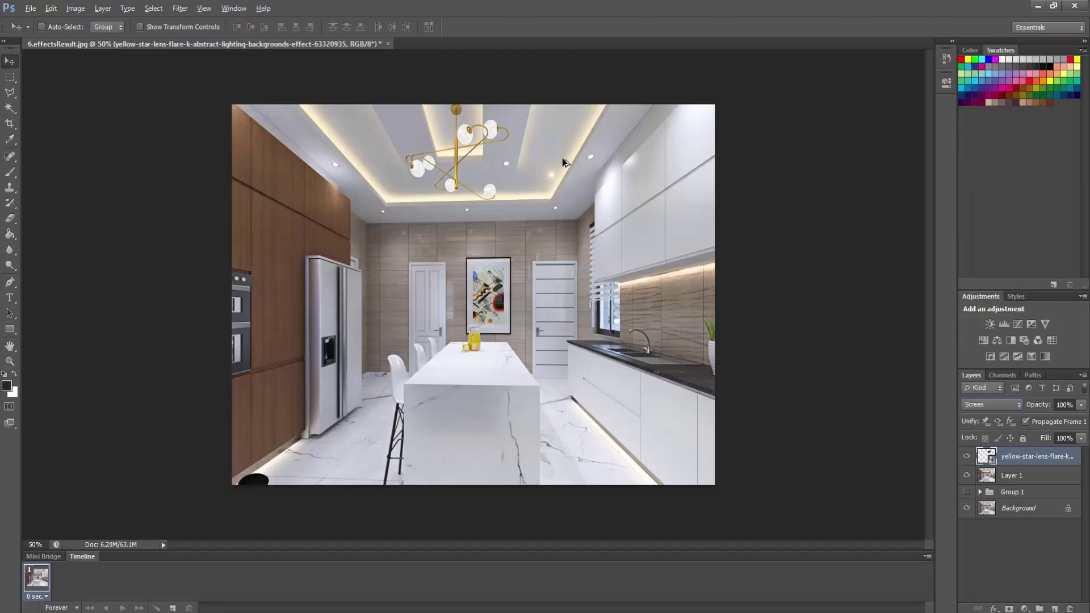
{"action": "scroll", "coordinate": [549, 170], "scroll_direction": "up", "scroll_amount": 2}
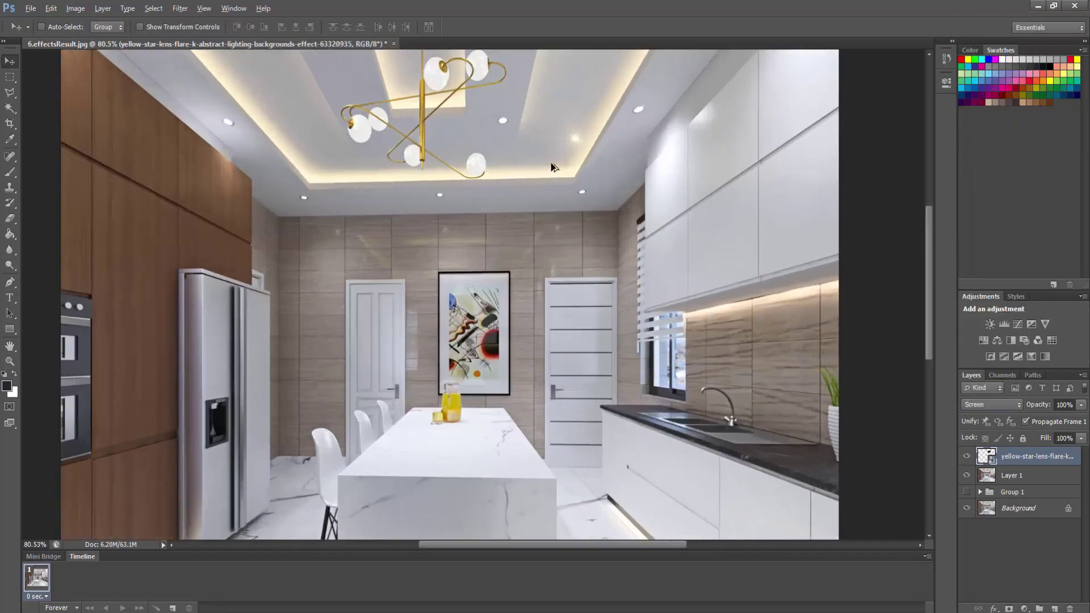
{"action": "scroll", "coordinate": [581, 134], "scroll_direction": "up", "scroll_amount": 3}
{"action": "mouse_move", "coordinate": [600, 244]}
{"action": "left_mouse_down"}
{"action": "mouse_move", "coordinate": [597, 236]}
{"action": "mouse_move", "coordinate": [611, 238]}
{"action": "left_mouse_up"}
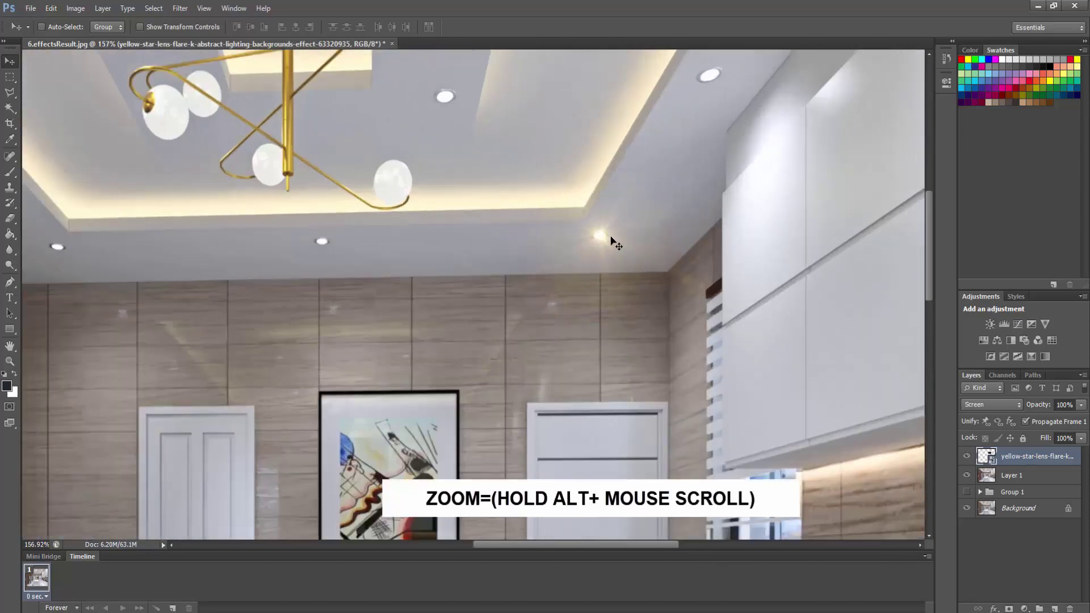
Step: Duplicate the lens flare twice, placing one copy on the spotlight beside the white wall cabinets and one on the rear middle spotlight
{"action": "key", "text": "ctrl+j"}
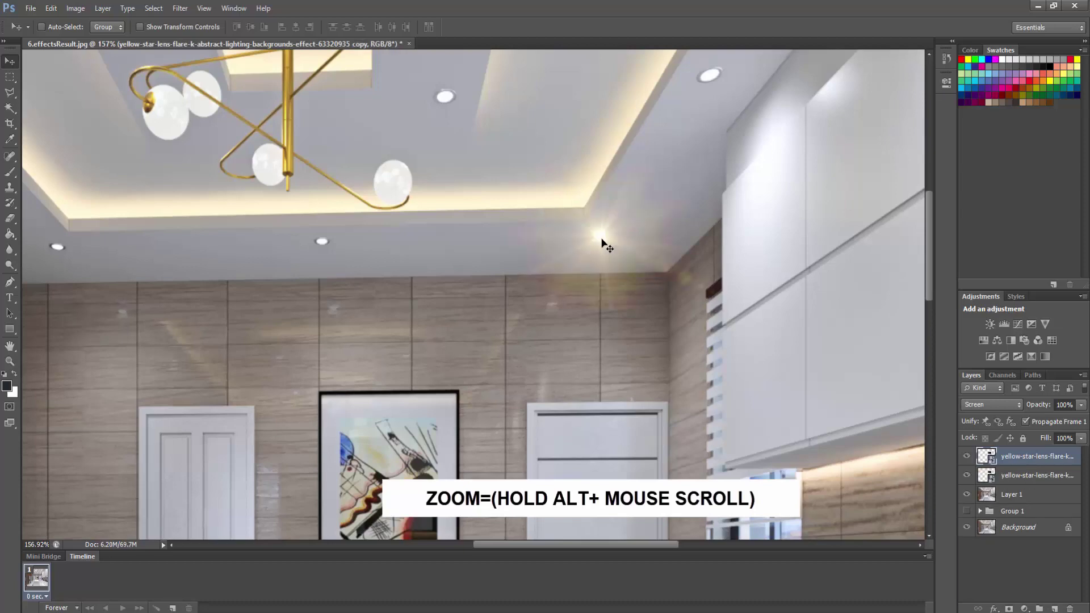
{"action": "left_click_drag", "start_coordinate": [653, 173], "coordinate": [708, 76]}
{"action": "scroll", "coordinate": [703, 197], "scroll_direction": "down", "scroll_amount": 2}
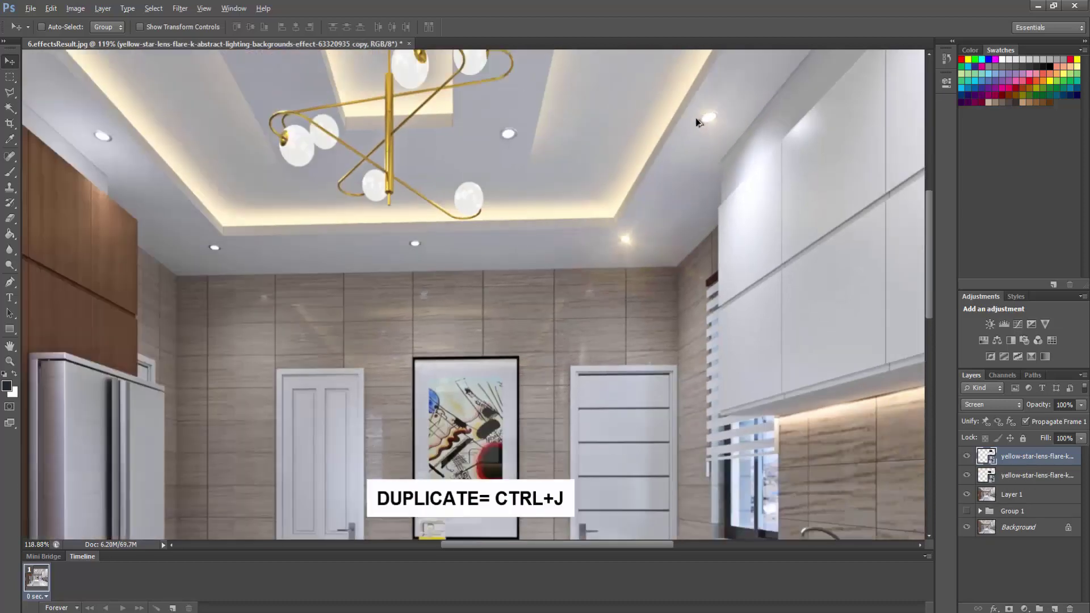
{"action": "scroll", "coordinate": [716, 126], "scroll_direction": "up", "scroll_amount": 1}
{"action": "key", "text": "ctrl+j"}
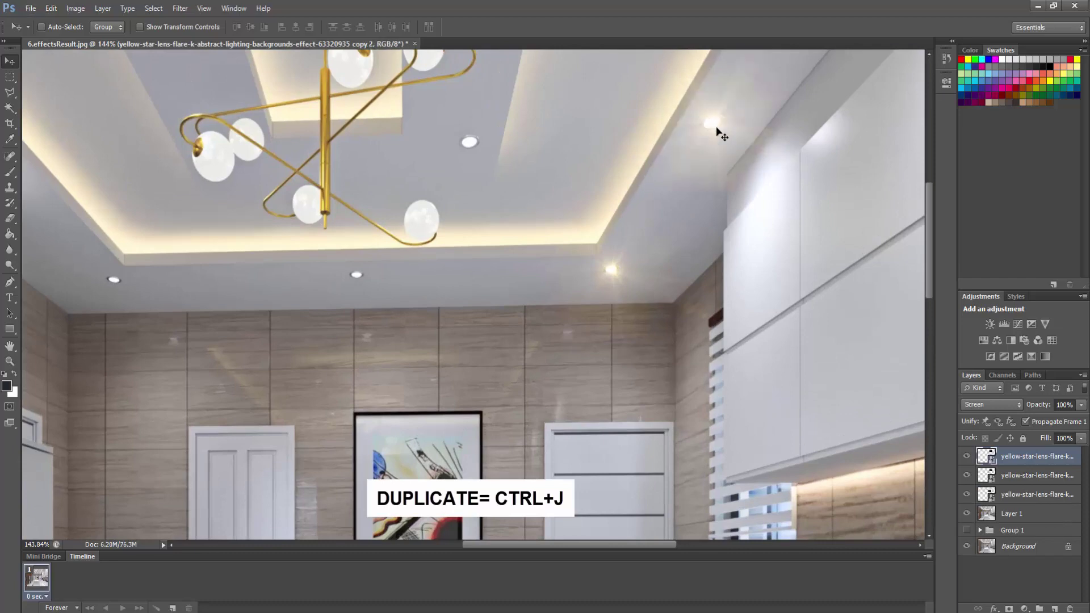
{"action": "left_click_drag", "start_coordinate": [721, 132], "coordinate": [358, 275]}
Step: Add three more lens flare copies on the remaining spotlights: beside the chandelier, at the rear above the fridge, and beside the wooden cabinets
{"action": "key", "text": "ctrl+j"}
{"action": "scroll", "coordinate": [355, 278], "scroll_direction": "up", "scroll_amount": 3}
{"action": "scroll", "coordinate": [709, 292], "scroll_direction": "down", "scroll_amount": 4}
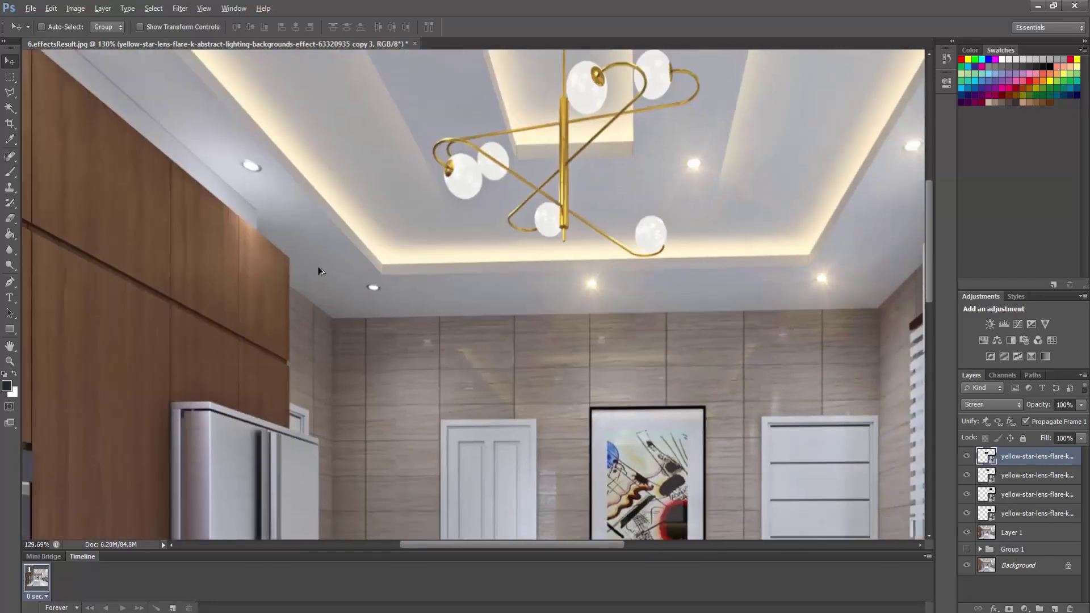
{"action": "scroll", "coordinate": [609, 282], "scroll_direction": "up", "scroll_amount": 2}
{"action": "left_click_drag", "start_coordinate": [685, 291], "coordinate": [230, 137]}
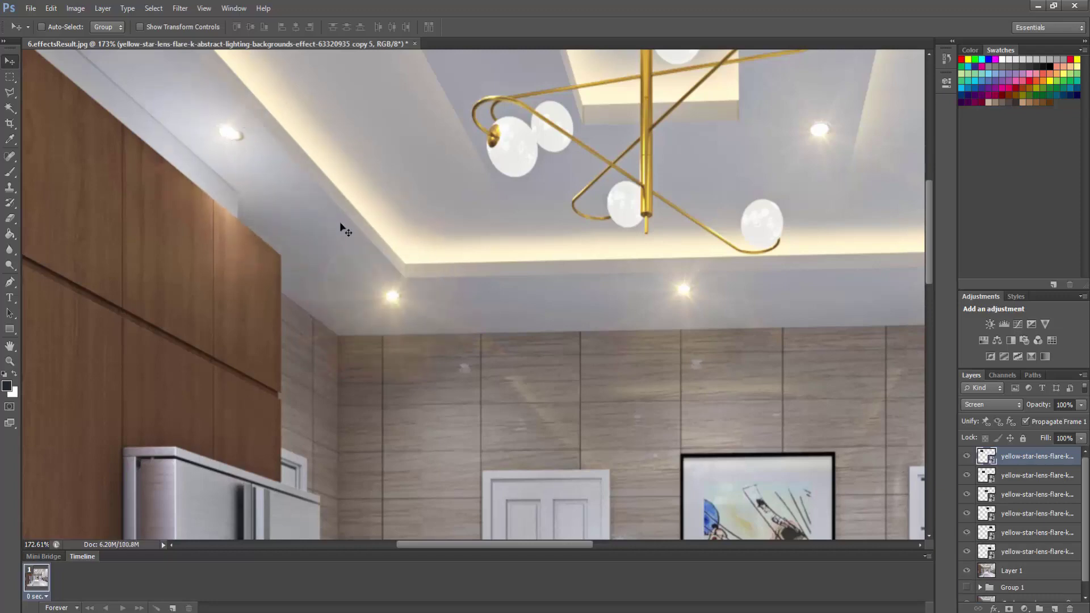
{"action": "scroll", "coordinate": [505, 281], "scroll_direction": "down", "scroll_amount": 10}
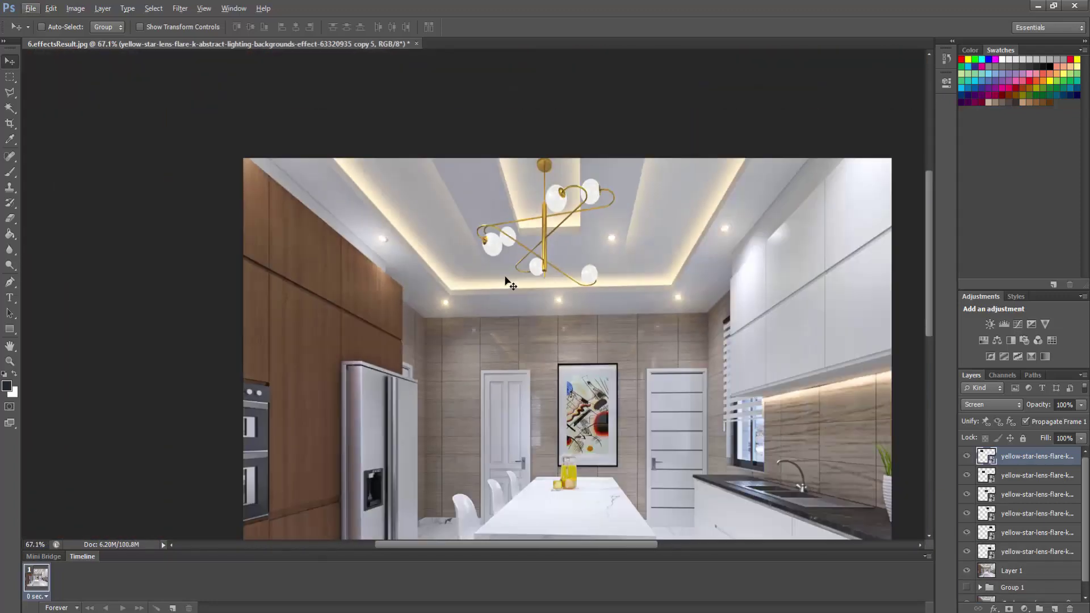
{"action": "scroll", "coordinate": [510, 284], "scroll_direction": "down", "scroll_amount": 2}
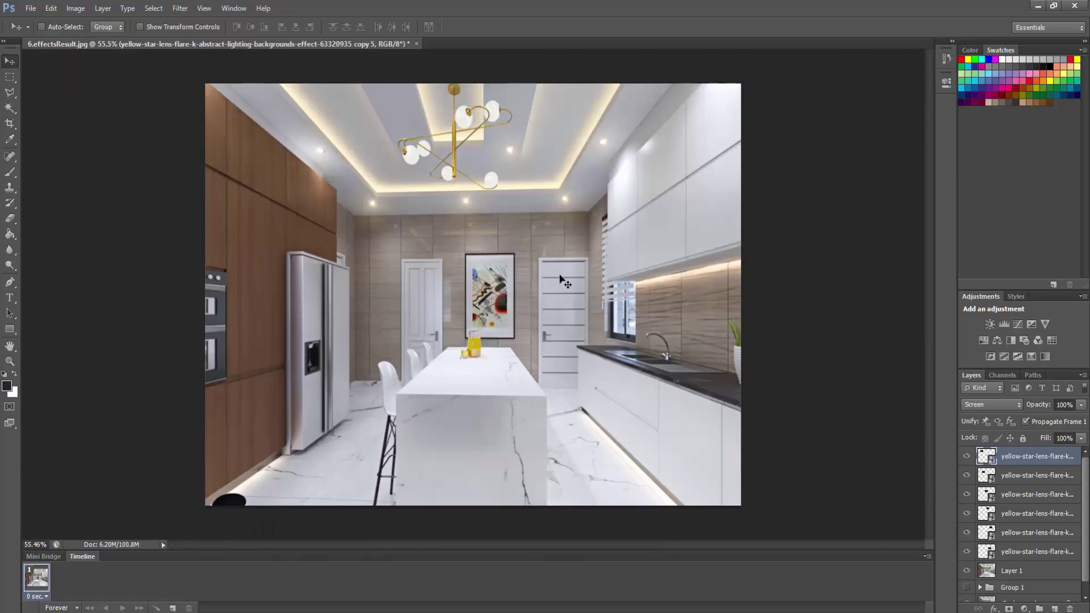
Step: Group the six lens flare layers and compare the image with the flare group hidden and shown
{"action": "left_click", "coordinate": [1030, 553], "text": "shift"}
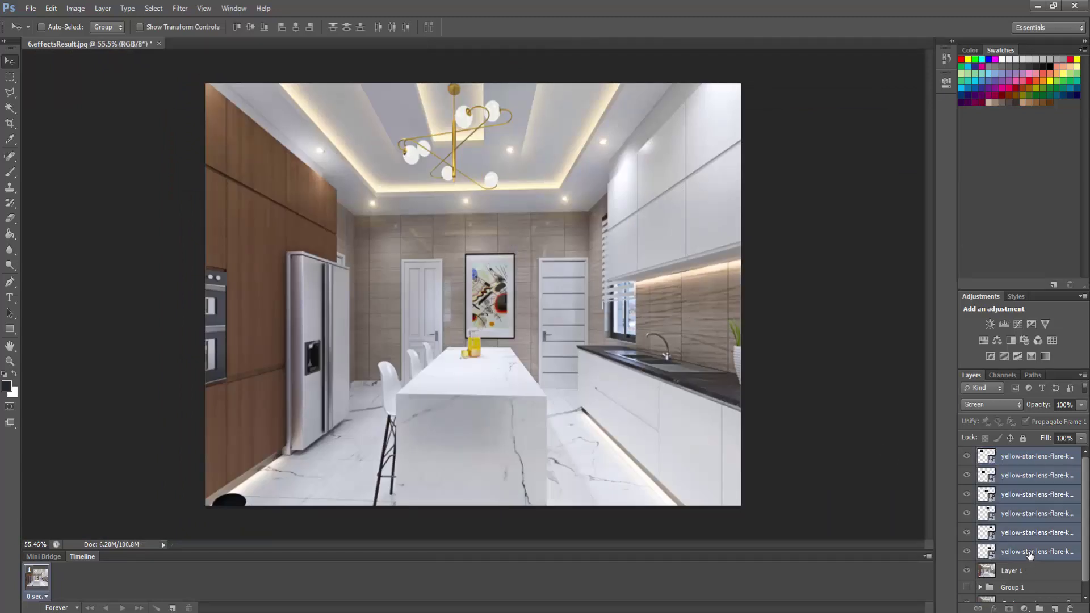
{"action": "key", "text": "ctrl+g"}
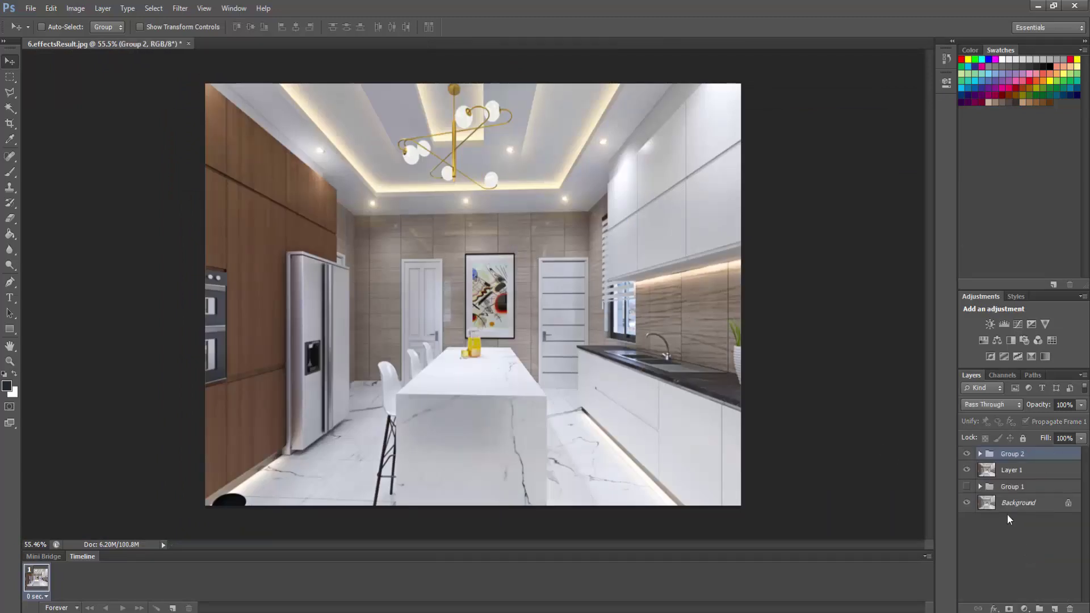
{"action": "left_click", "coordinate": [966, 454]}
{"action": "left_click", "coordinate": [965, 454]}
{"action": "left_click", "coordinate": [966, 454]}
{"action": "left_click", "coordinate": [966, 454]}
{"action": "left_click", "coordinate": [966, 454]}
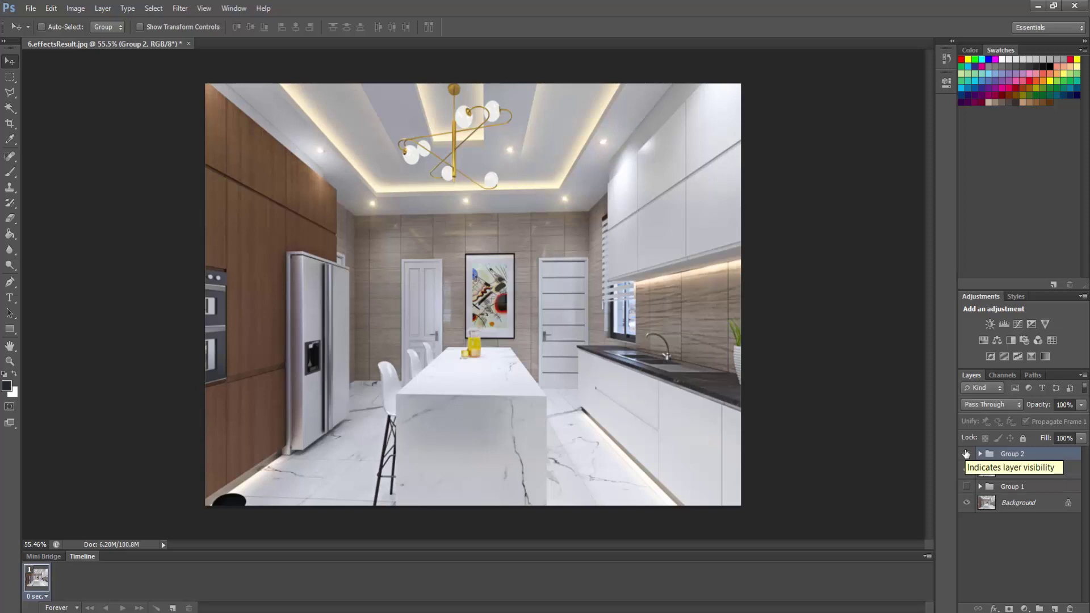
{"action": "left_click", "coordinate": [966, 454]}
{"action": "left_click", "coordinate": [966, 454]}
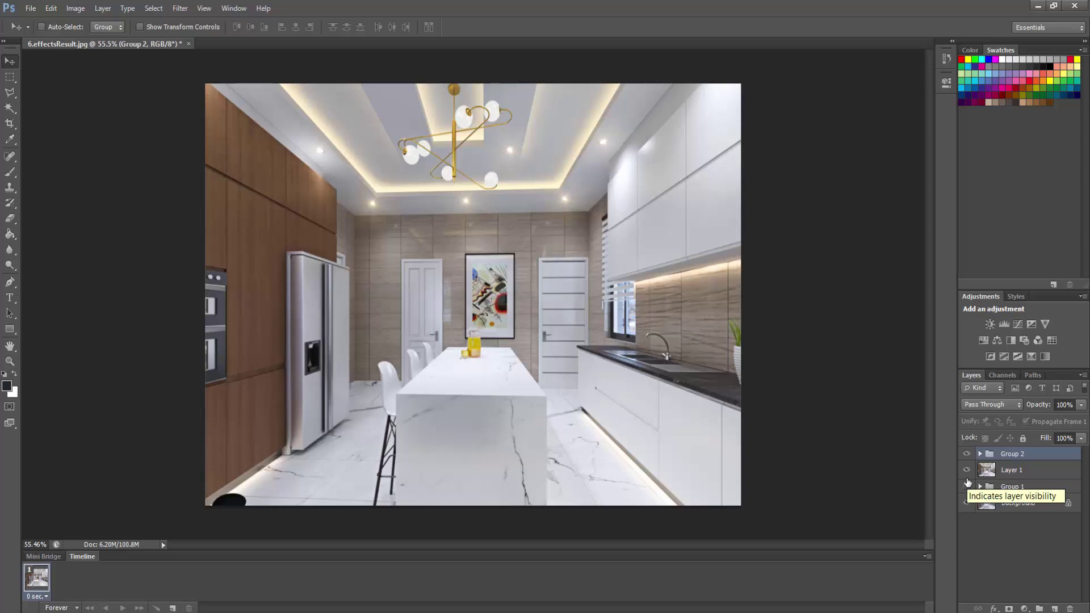
{"action": "left_click", "coordinate": [969, 484]}
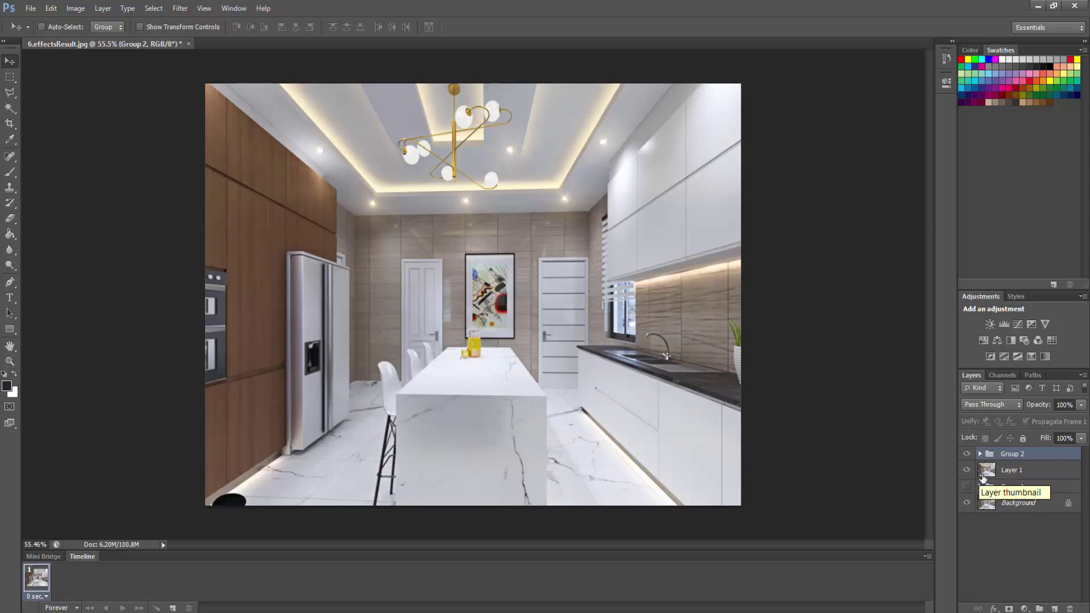
Step: Apply the Smart Sharpen filter to Layer 1 with the default settings, a 1.0 px radius and Gaussian Blur removal
{"action": "left_click", "coordinate": [1017, 475]}
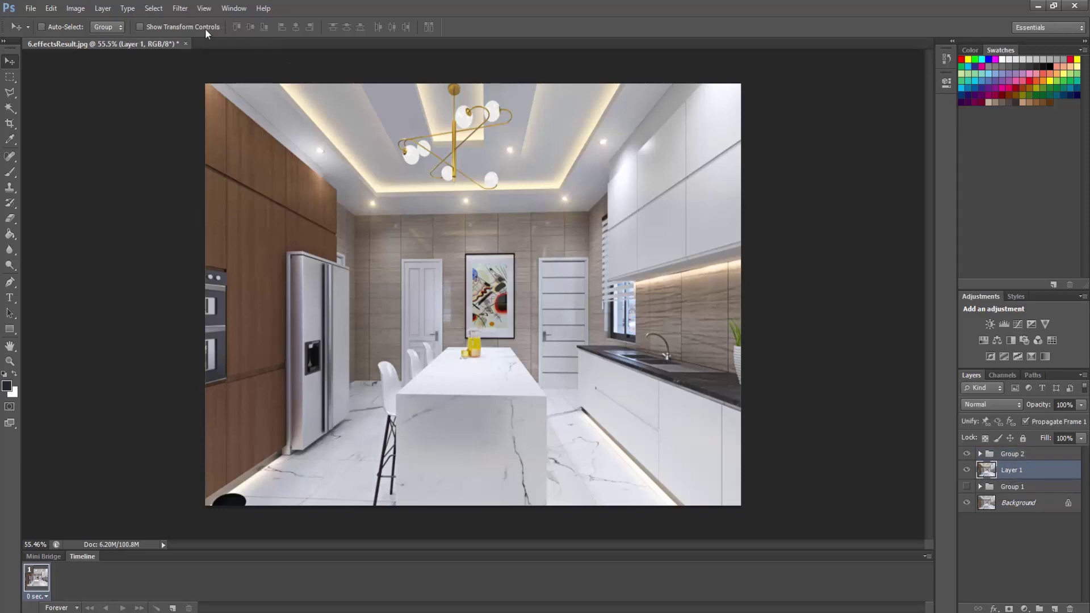
{"action": "left_click", "coordinate": [180, 9]}
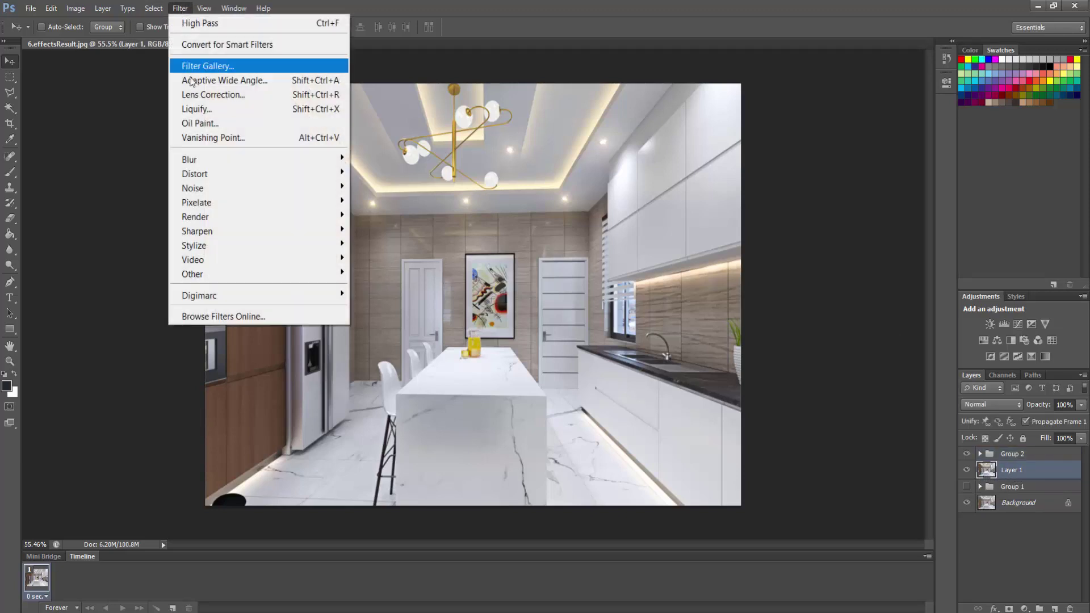
{"action": "mouse_move", "coordinate": [230, 236]}
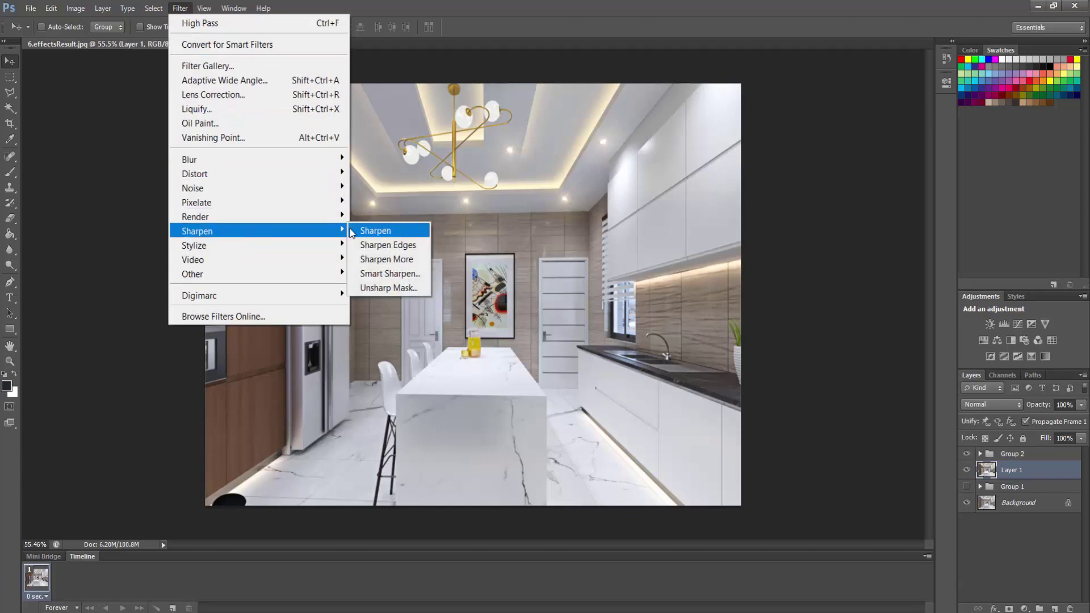
{"action": "left_click", "coordinate": [377, 275]}
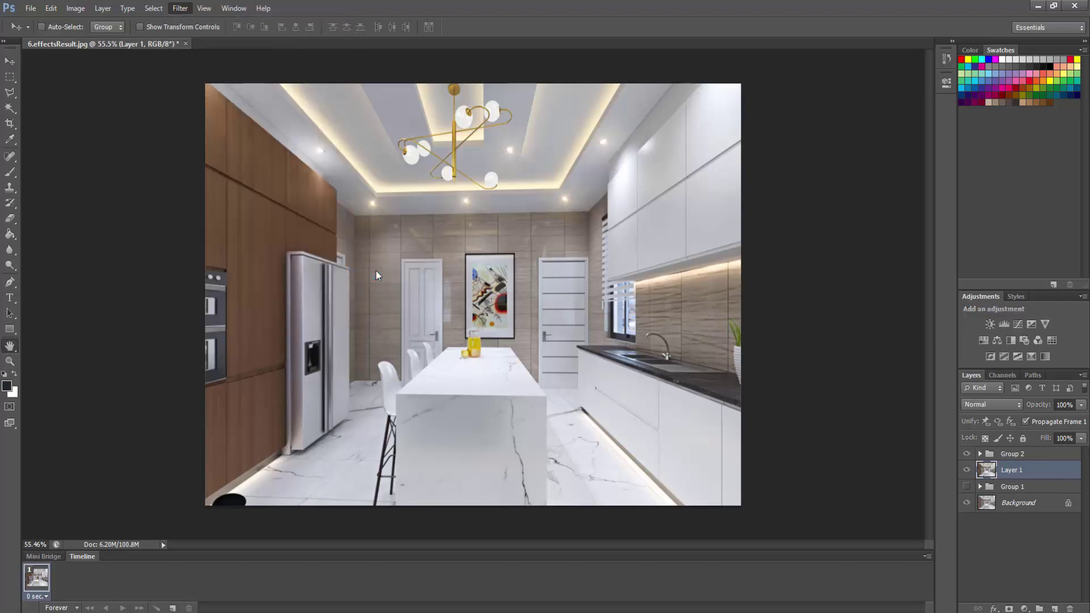
{"action": "left_click_drag", "start_coordinate": [493, 266], "coordinate": [444, 301]}
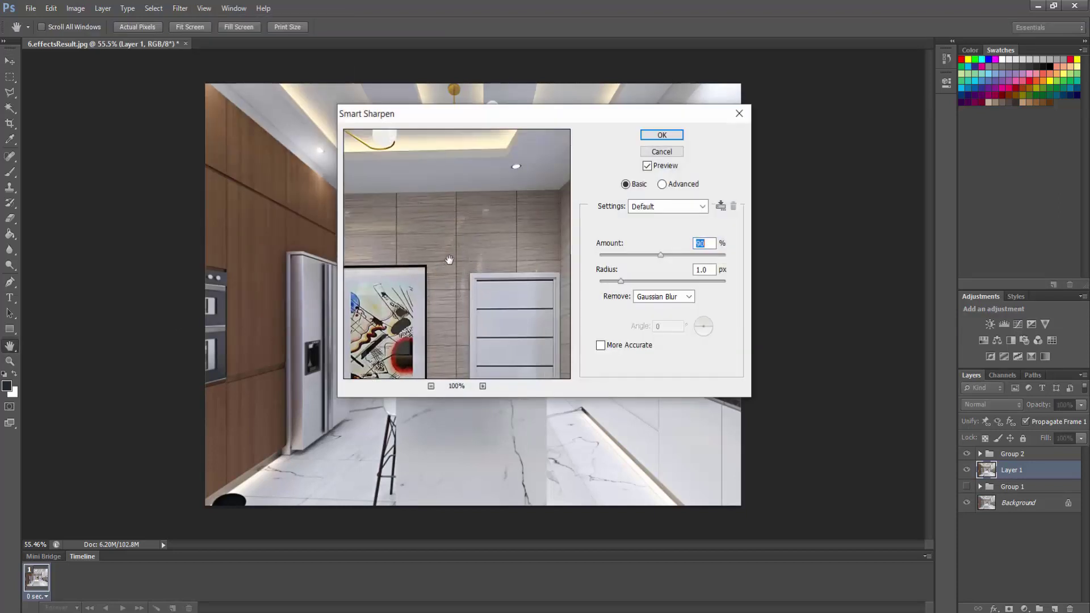
{"action": "left_click", "coordinate": [662, 136]}
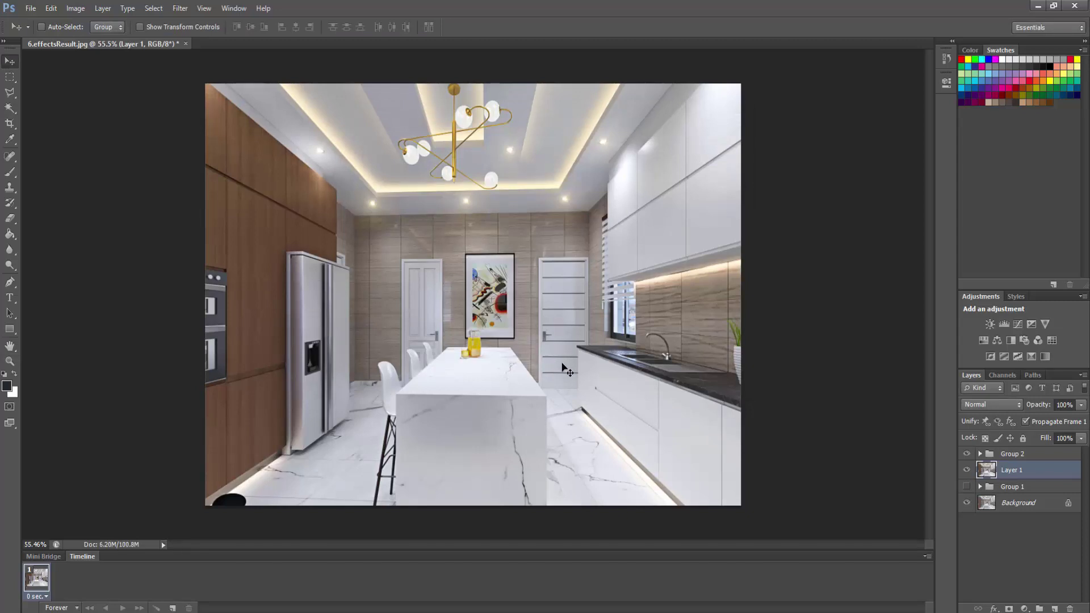